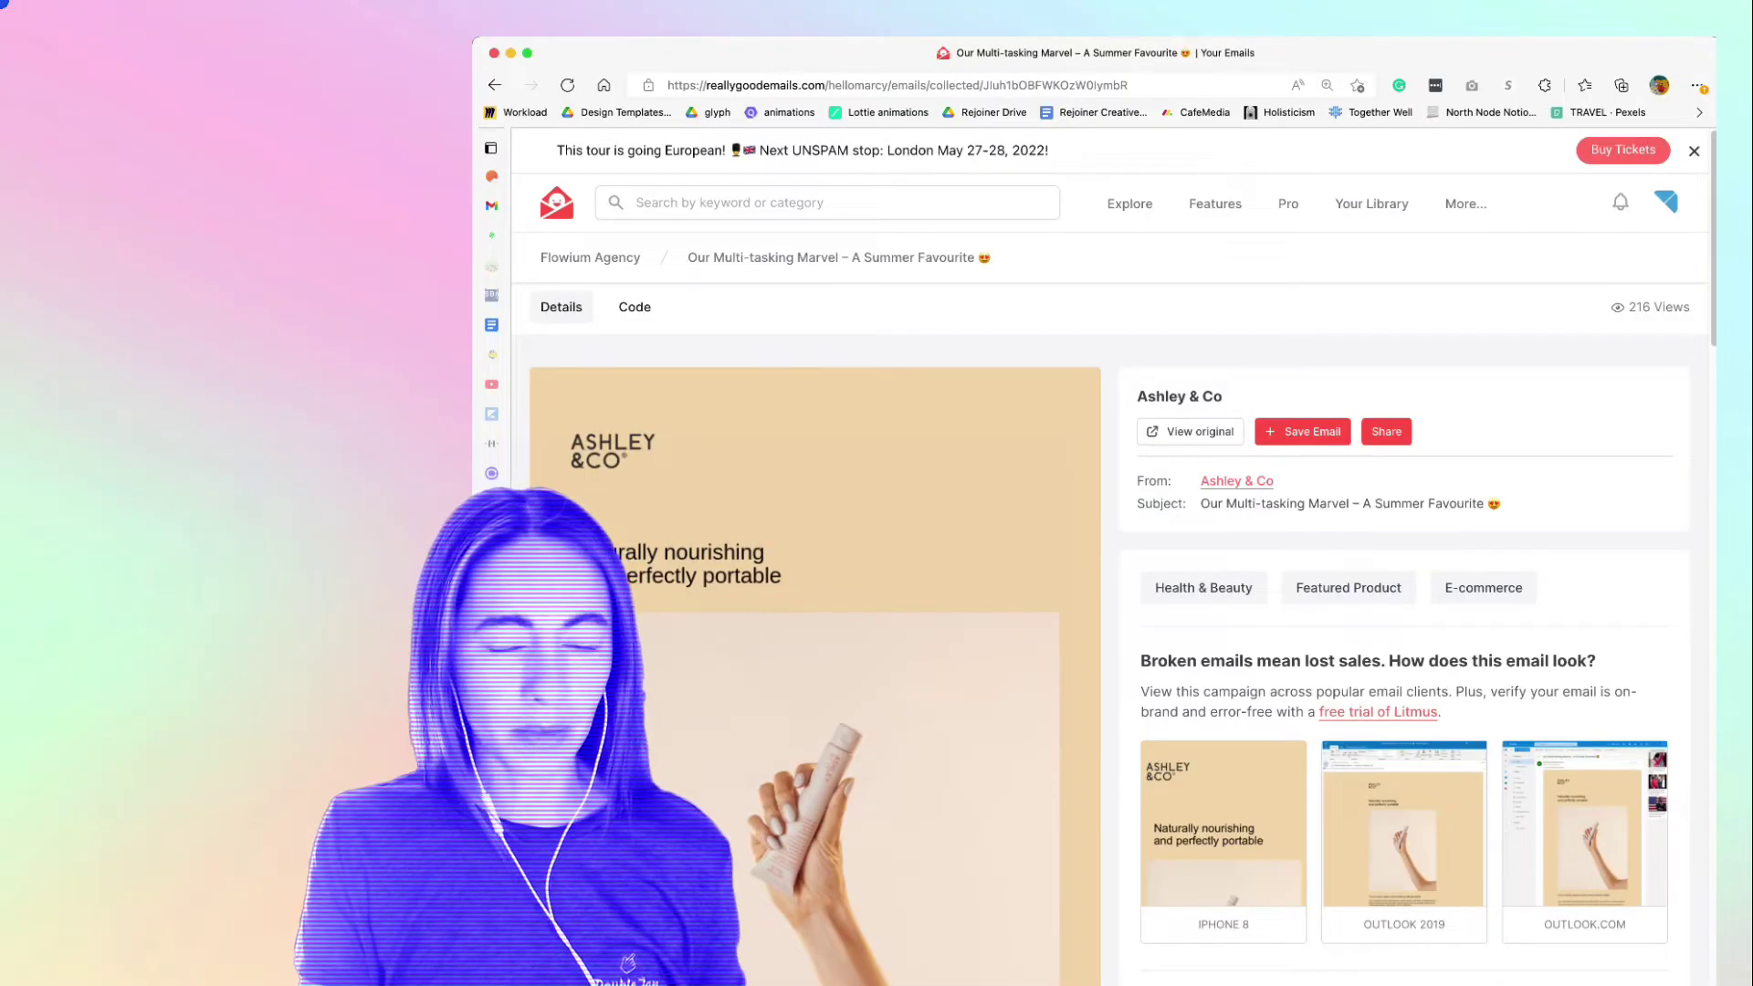
scroll(1109, 638, down, 1)
scroll(1109, 638, down, 1)
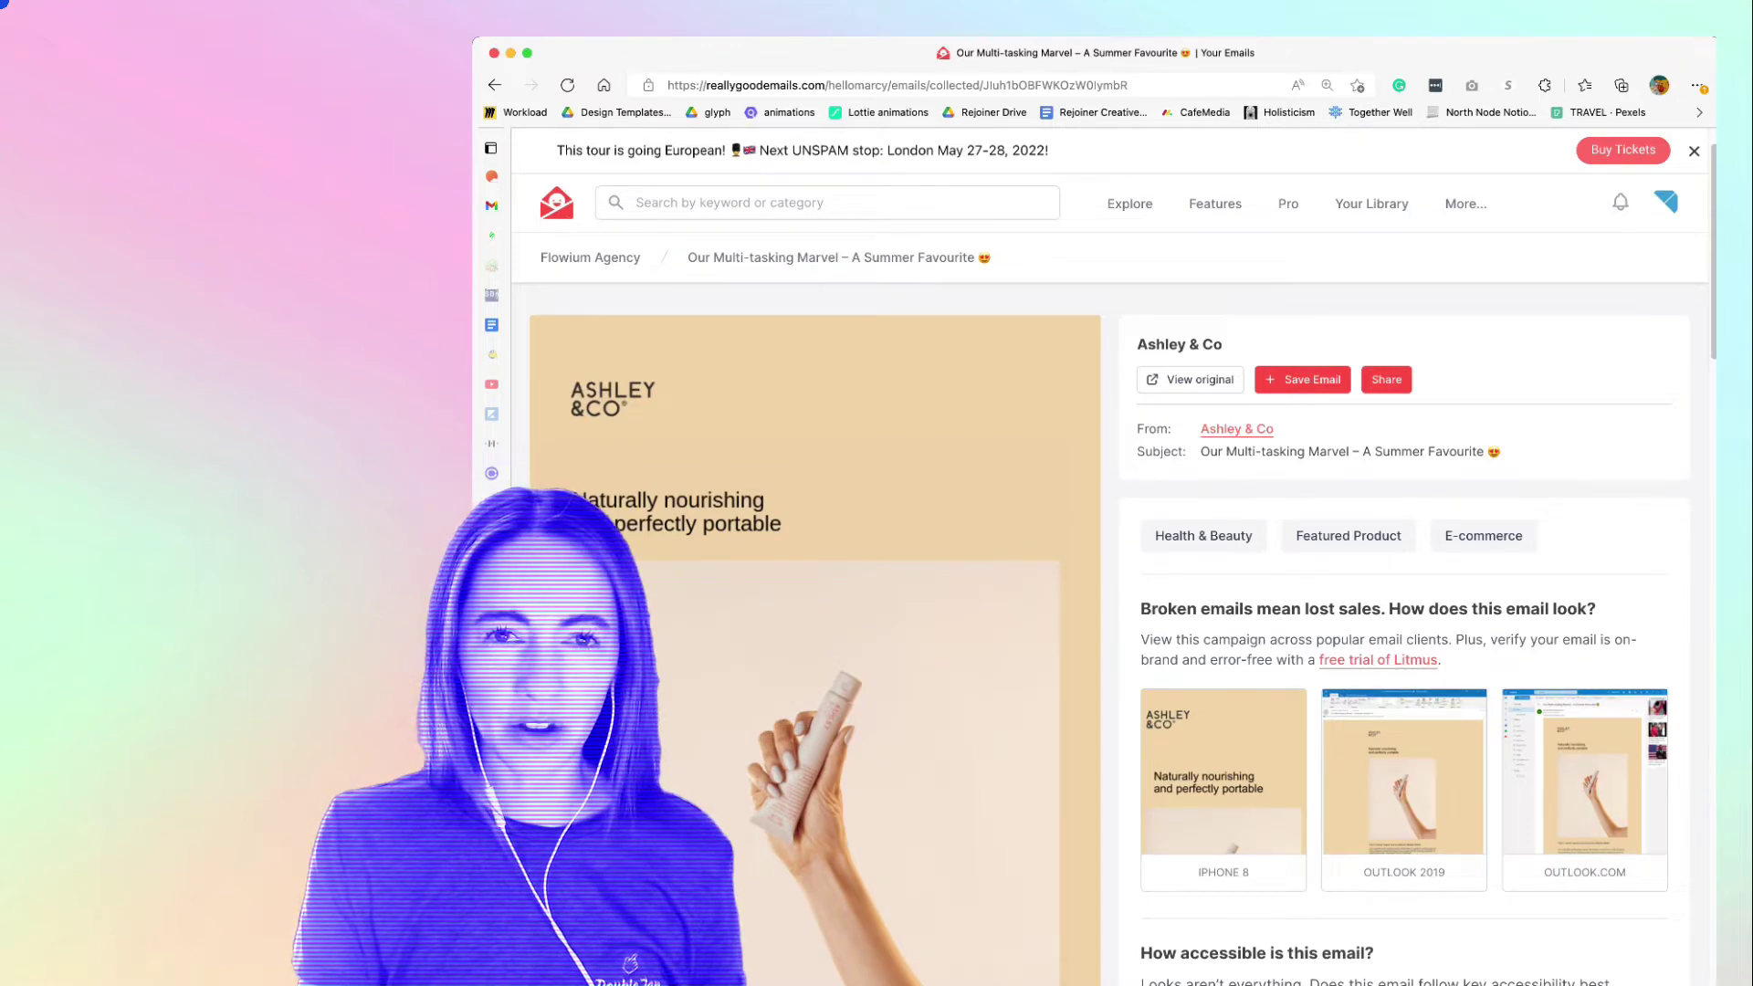
scroll(1110, 638, down, 3)
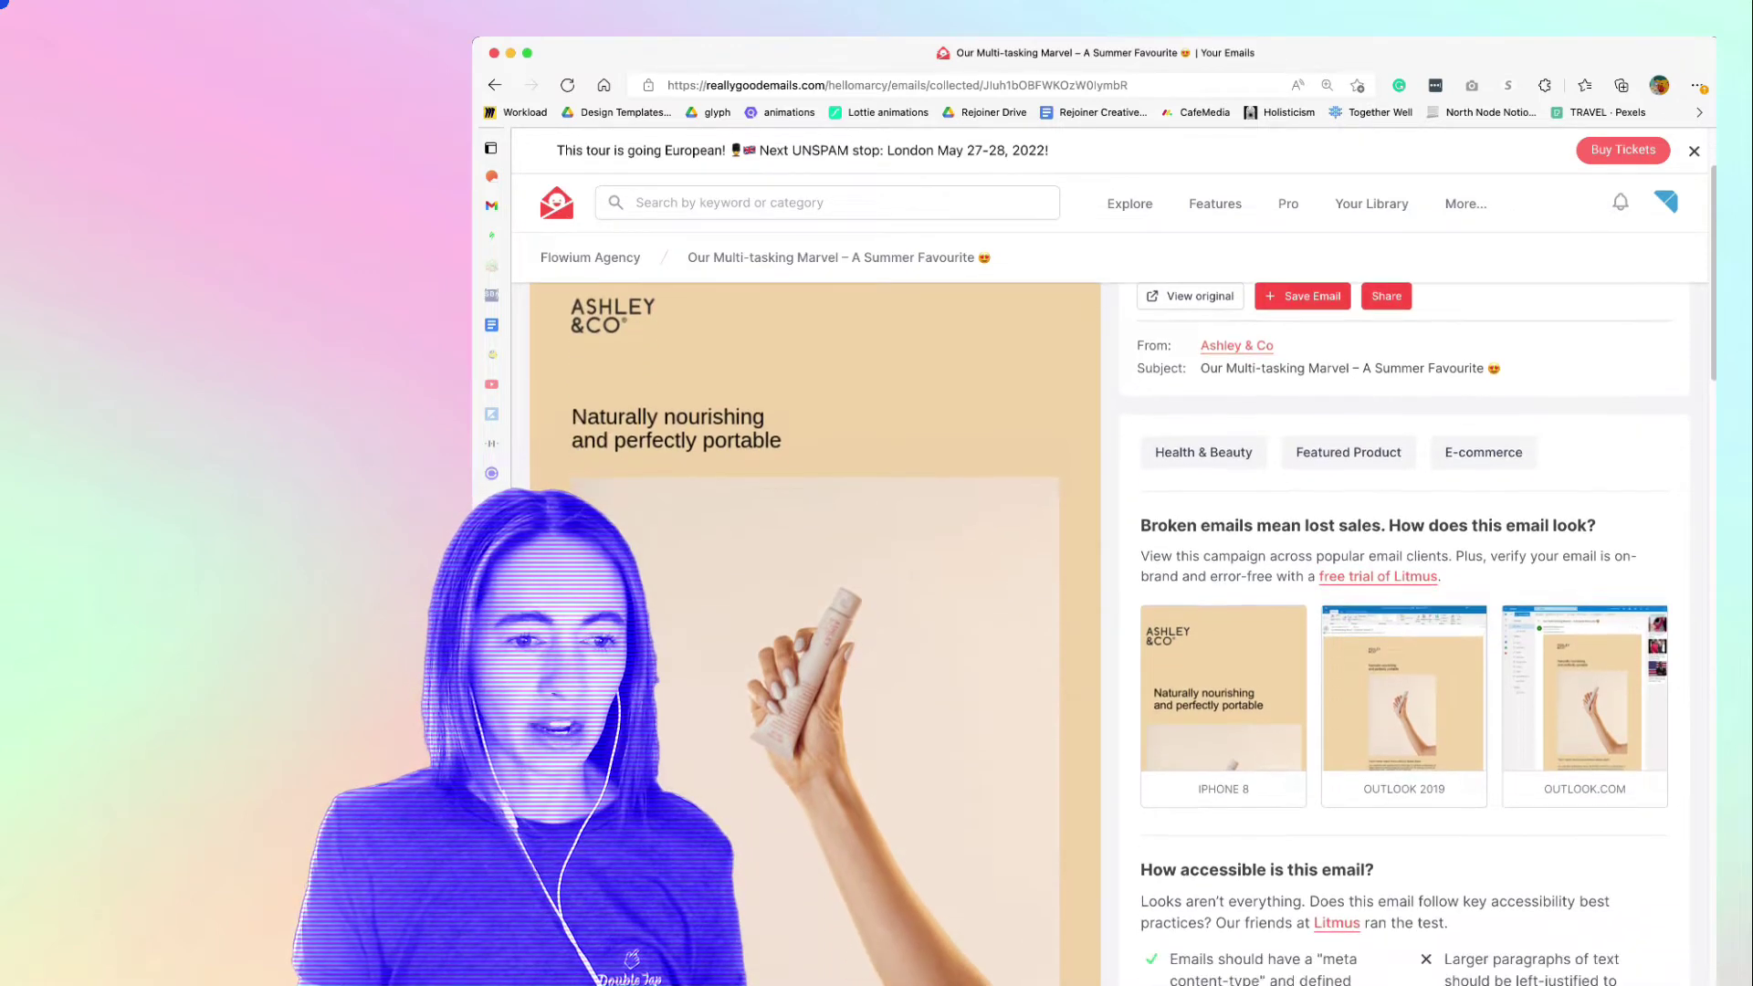
scroll(1110, 640, down, 5)
scroll(1111, 638, down, 5)
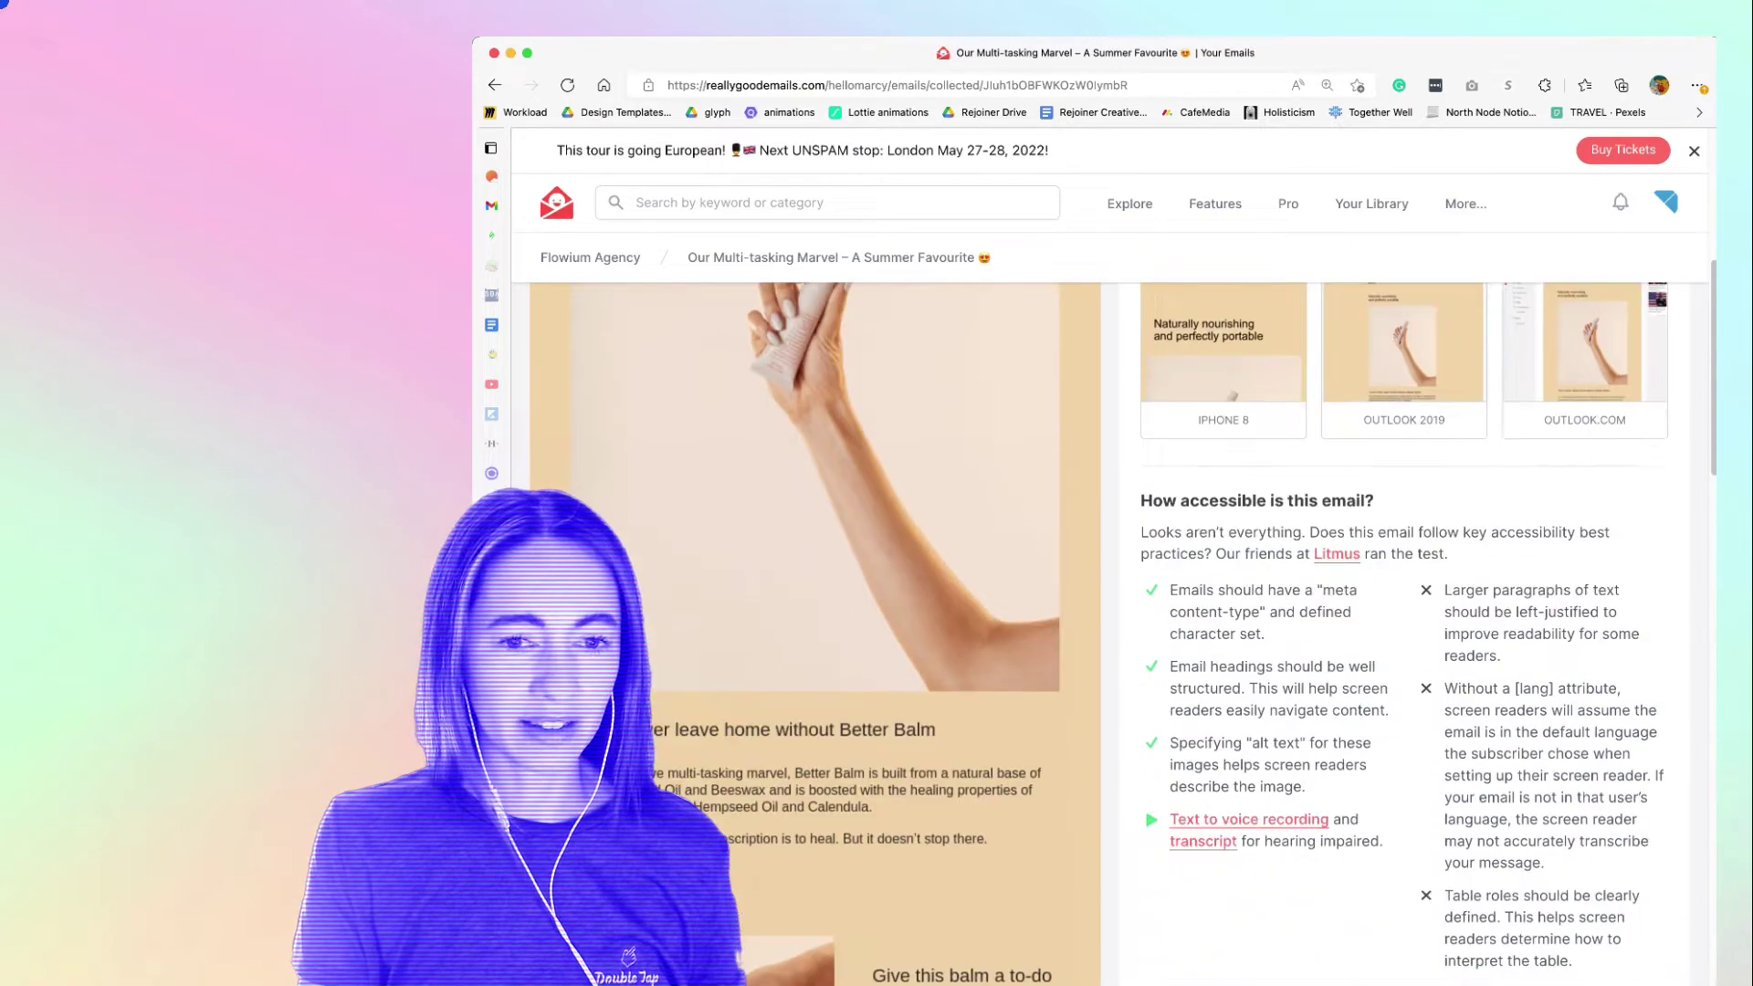
scroll(1110, 639, down, 4)
scroll(1109, 639, down, 2)
scroll(1109, 639, down, 1)
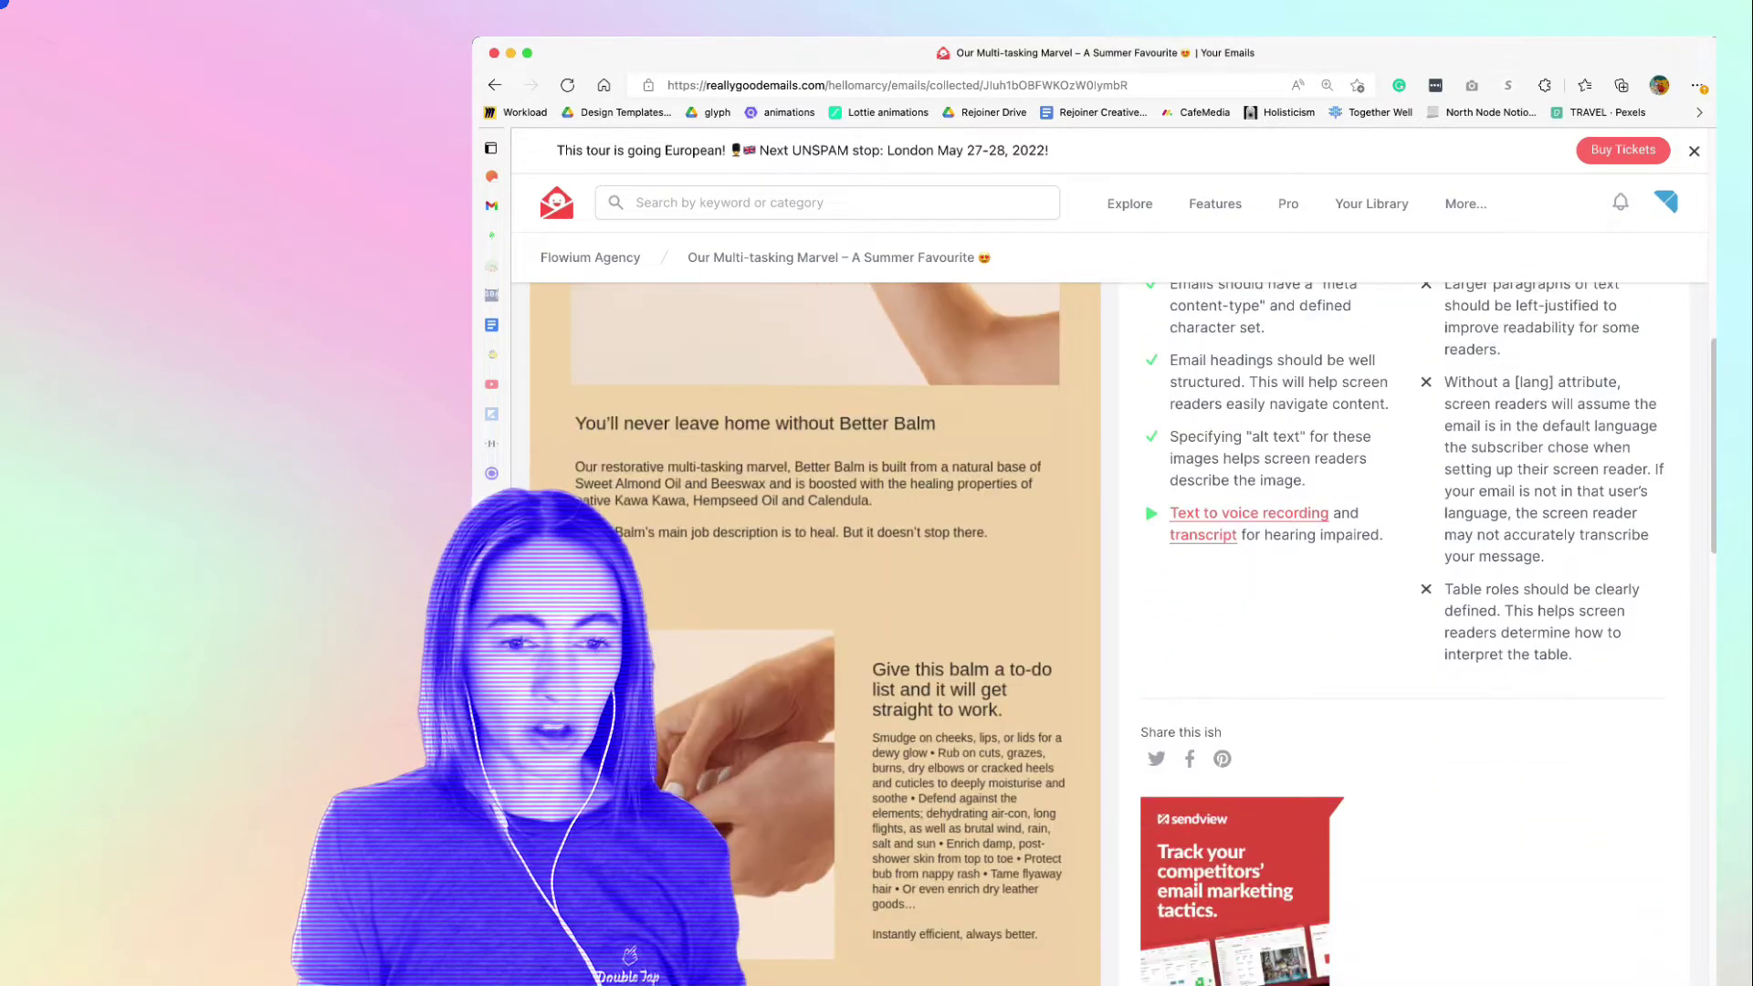
scroll(1109, 638, down, 1)
scroll(1109, 639, down, 3)
scroll(1110, 639, down, 1)
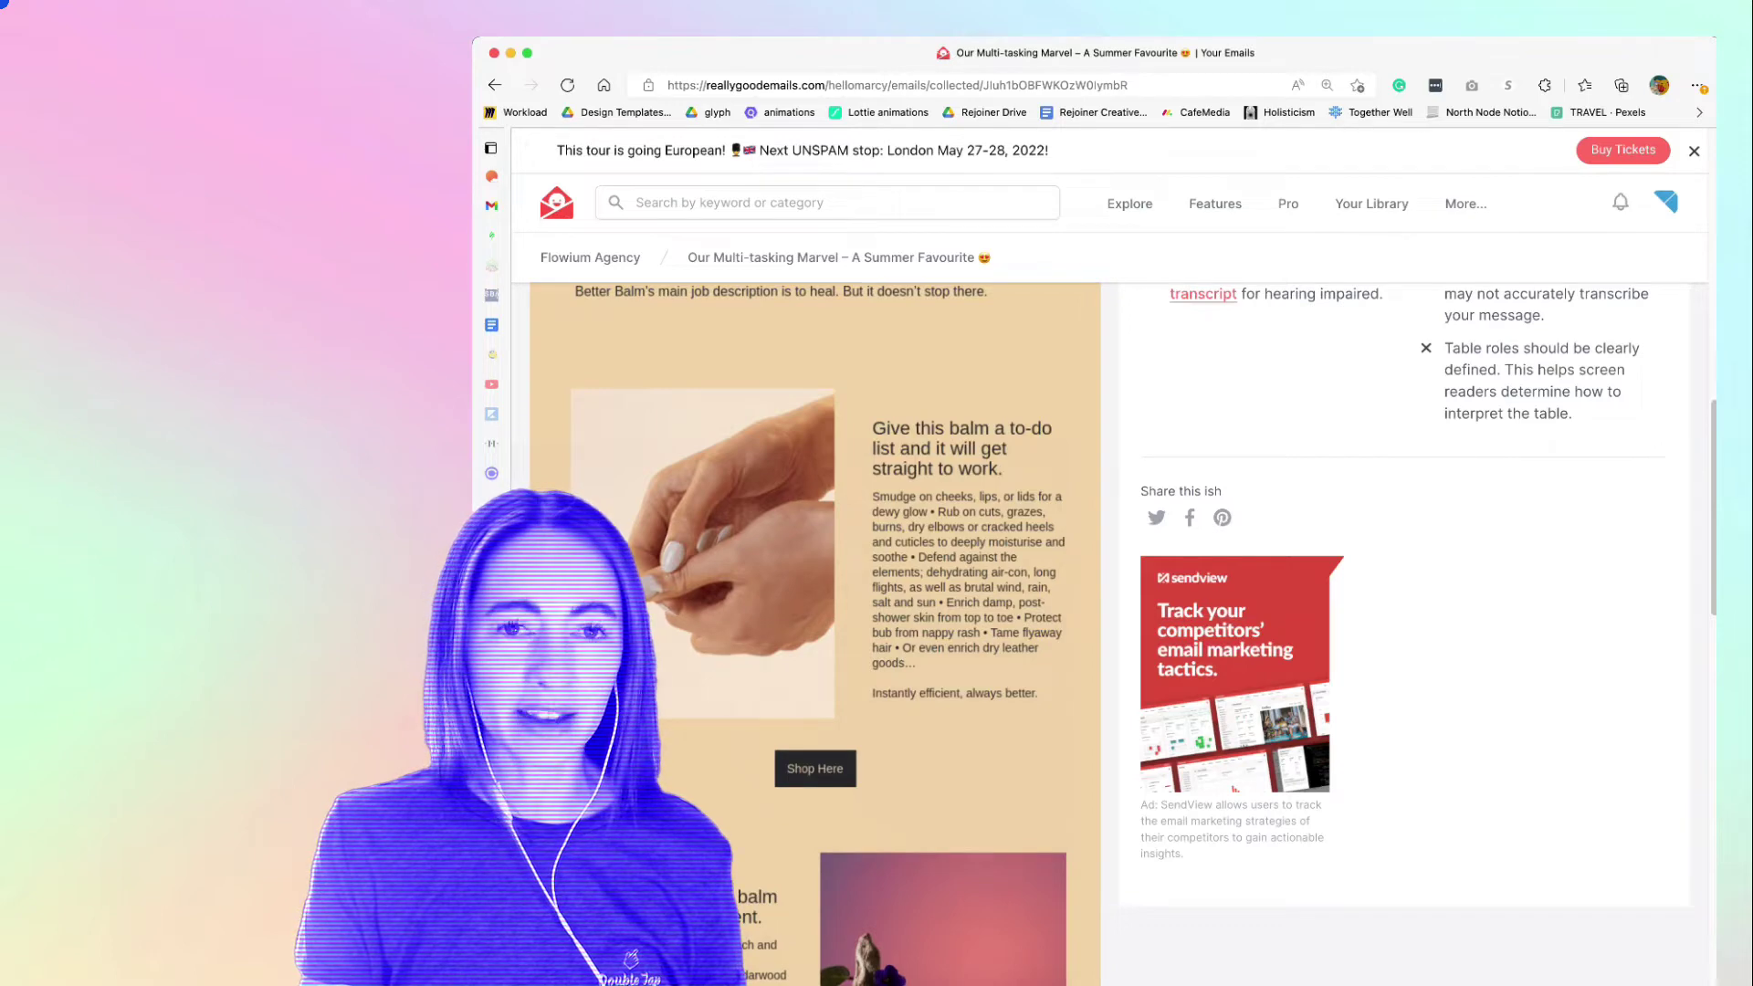
scroll(1110, 638, down, 3)
scroll(1110, 638, down, 1)
scroll(1110, 638, down, 2)
scroll(1110, 638, down, 1)
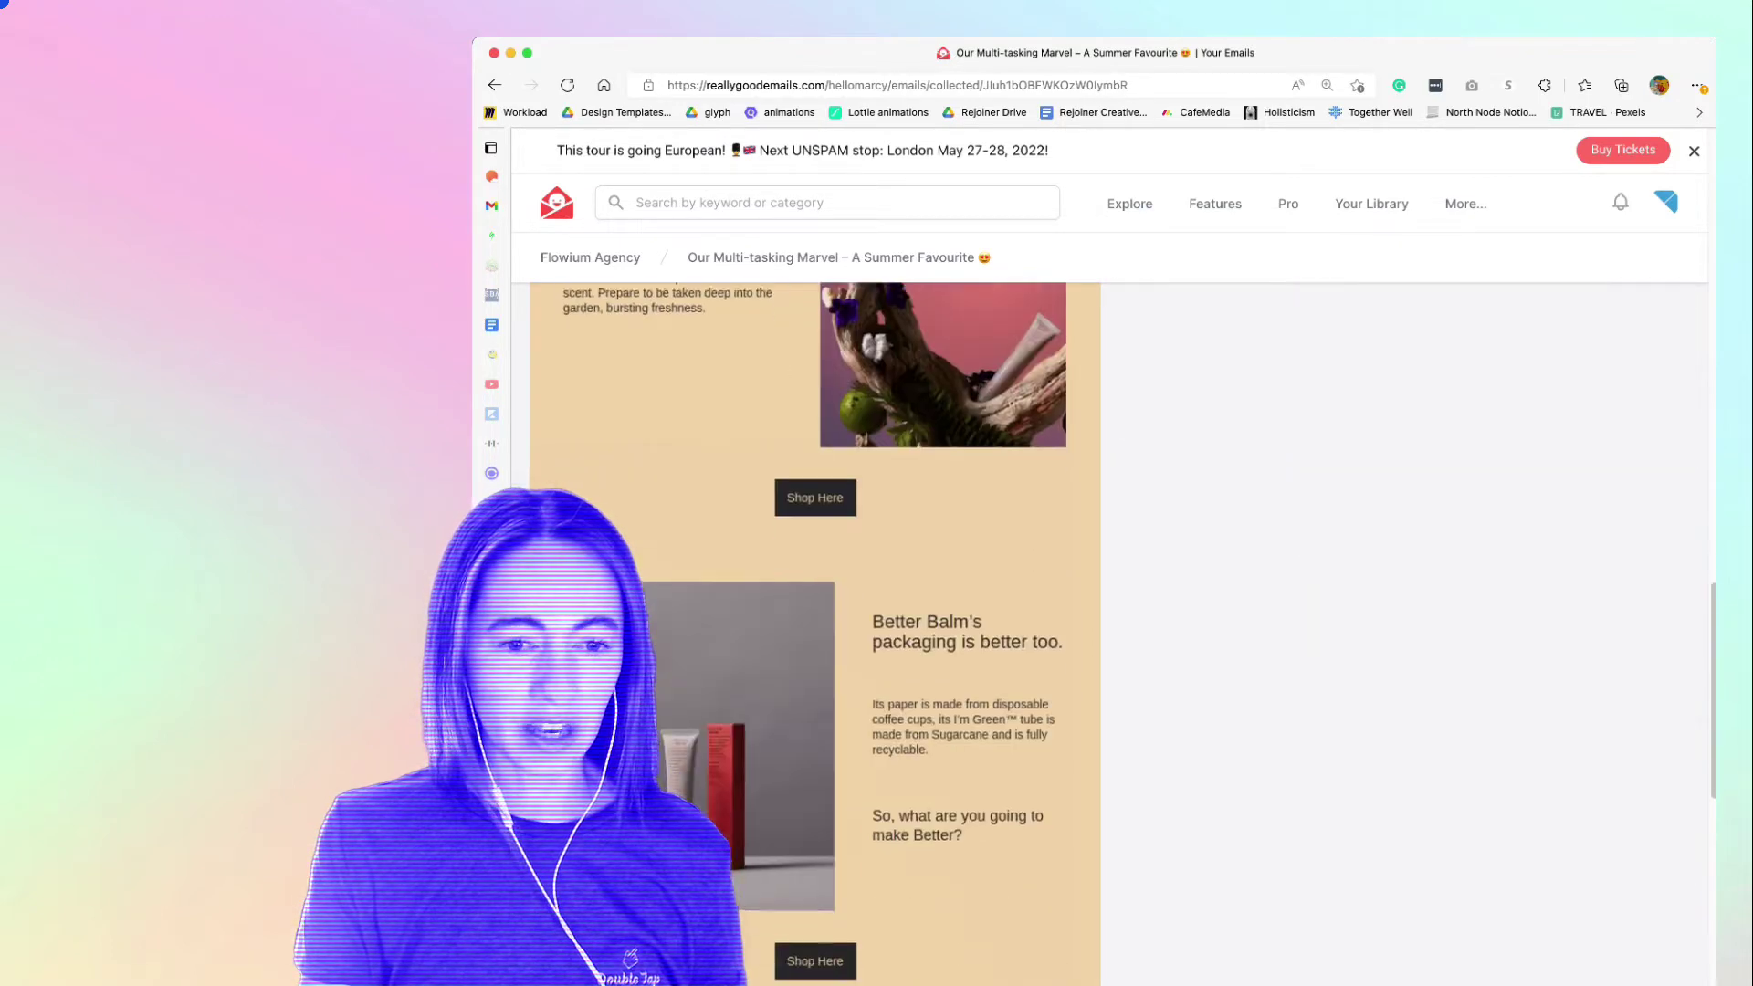
scroll(1109, 639, down, 1)
scroll(1109, 638, down, 1)
scroll(1110, 638, up, 4)
scroll(1109, 638, up, 3)
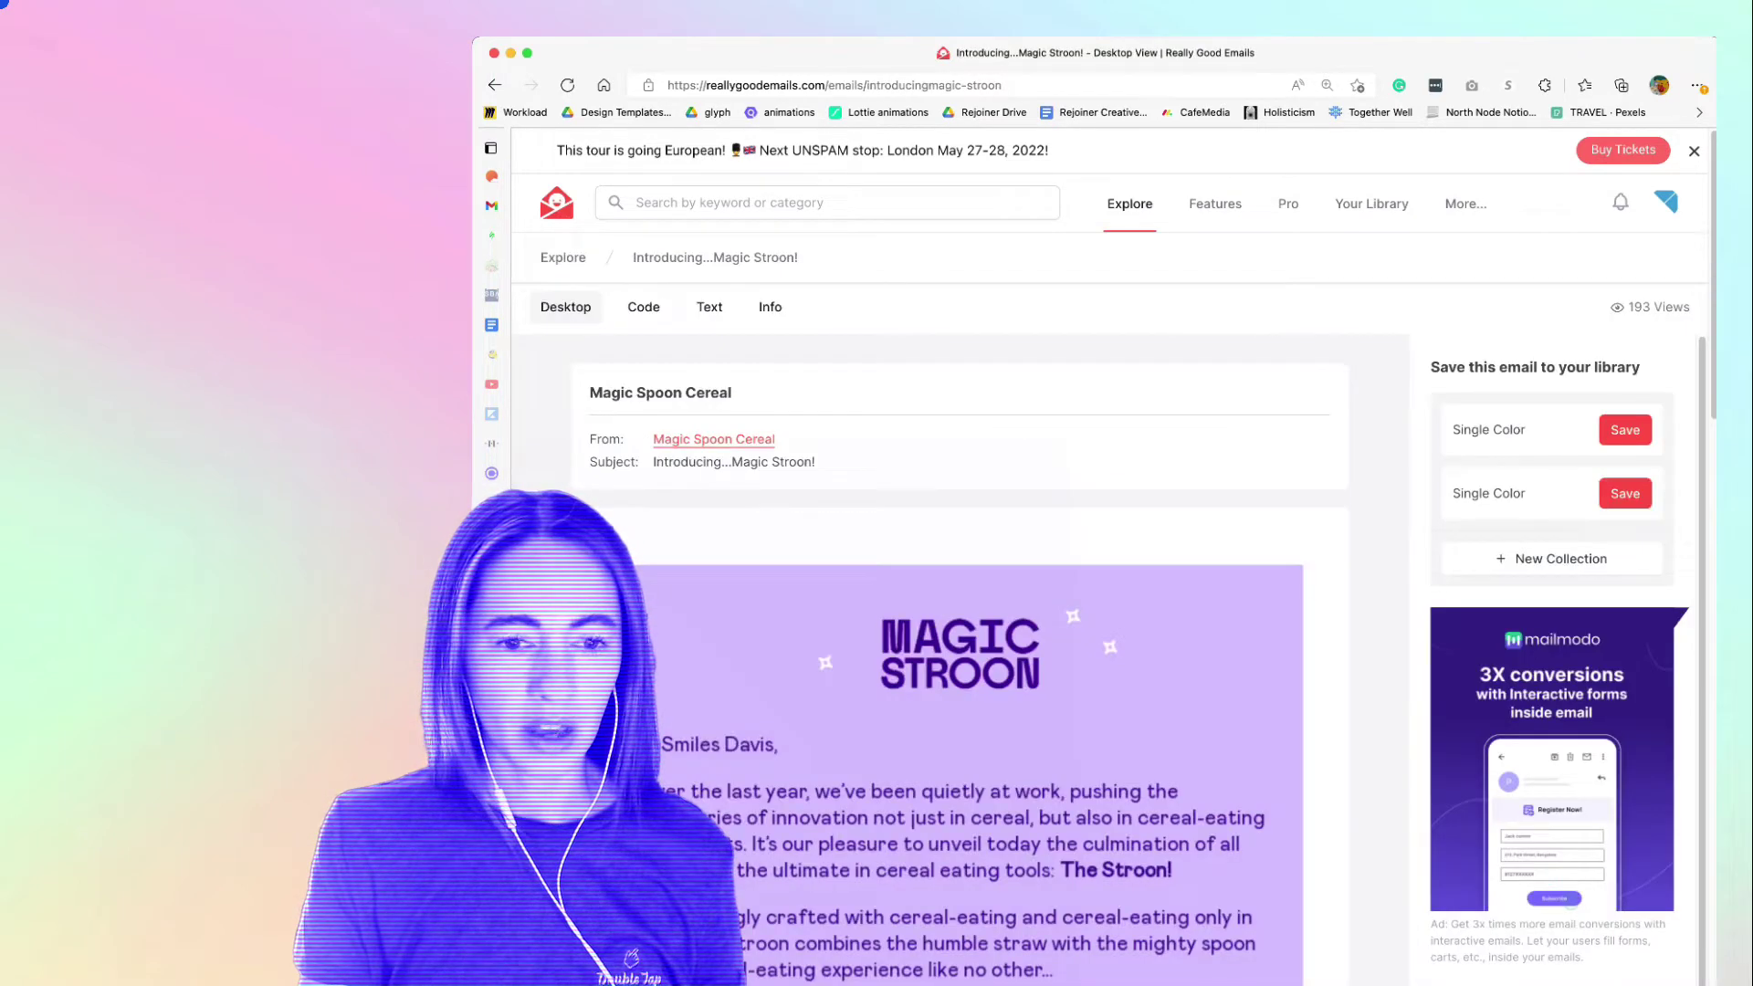
scroll(960, 630, down, 1)
scroll(958, 631, down, 2)
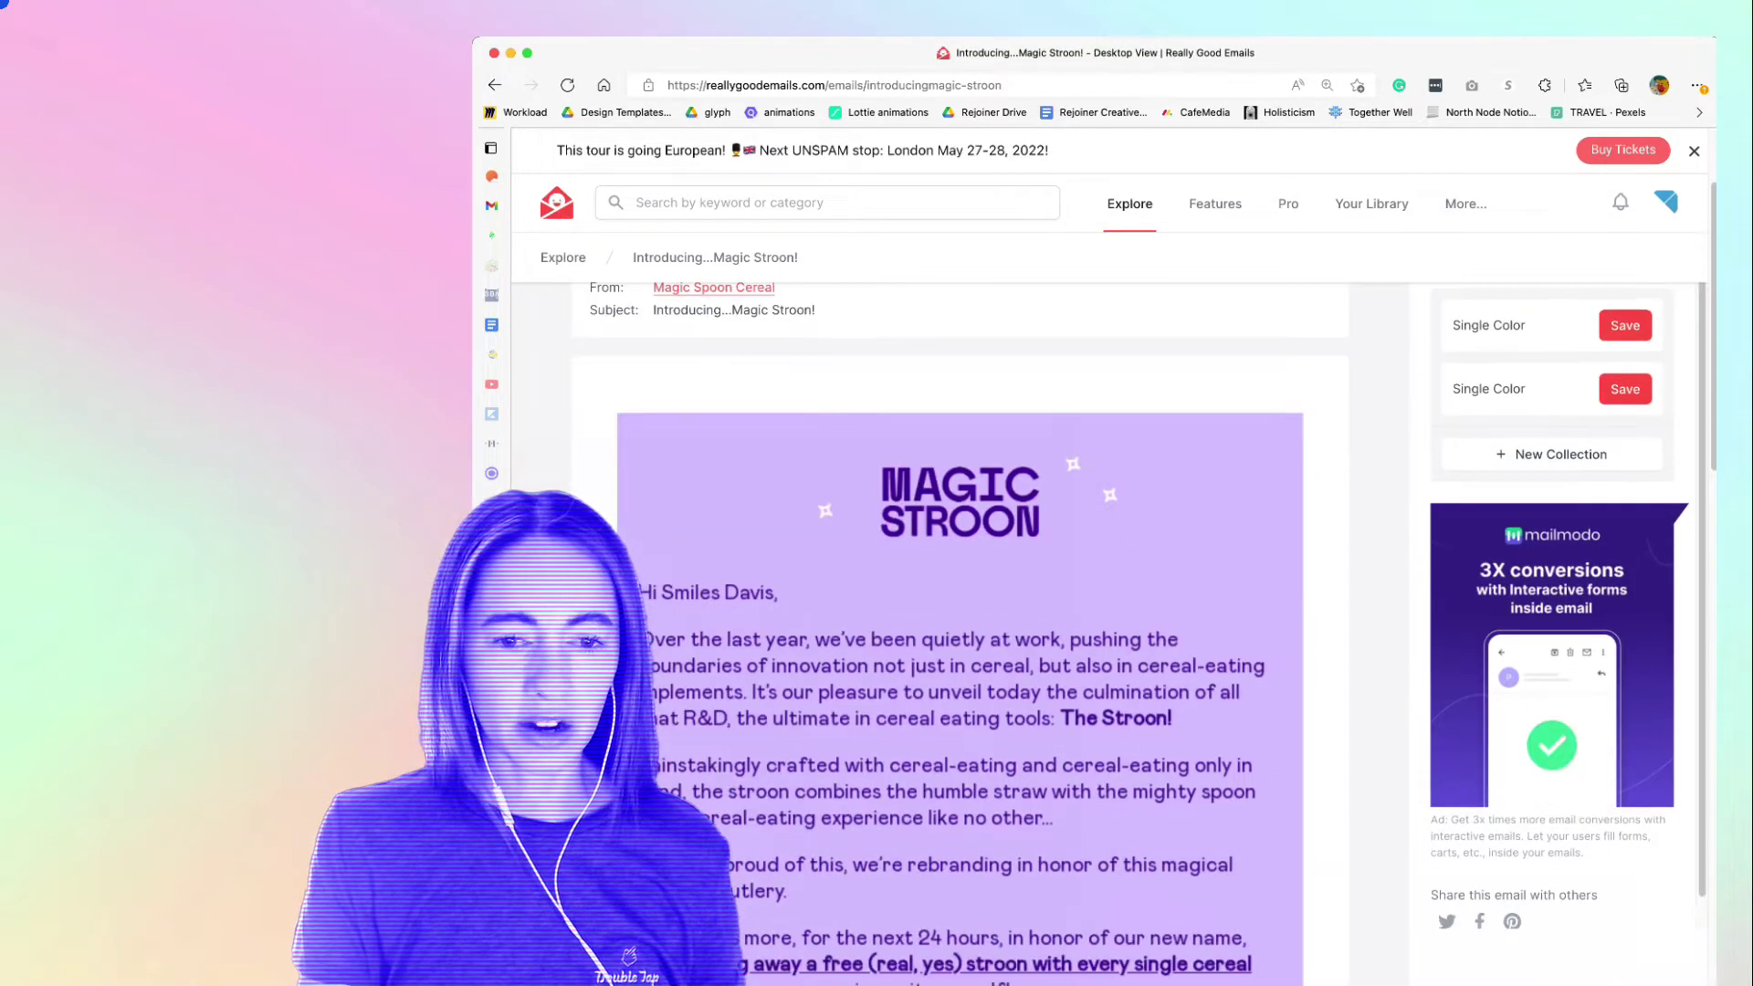
scroll(959, 630, down, 1)
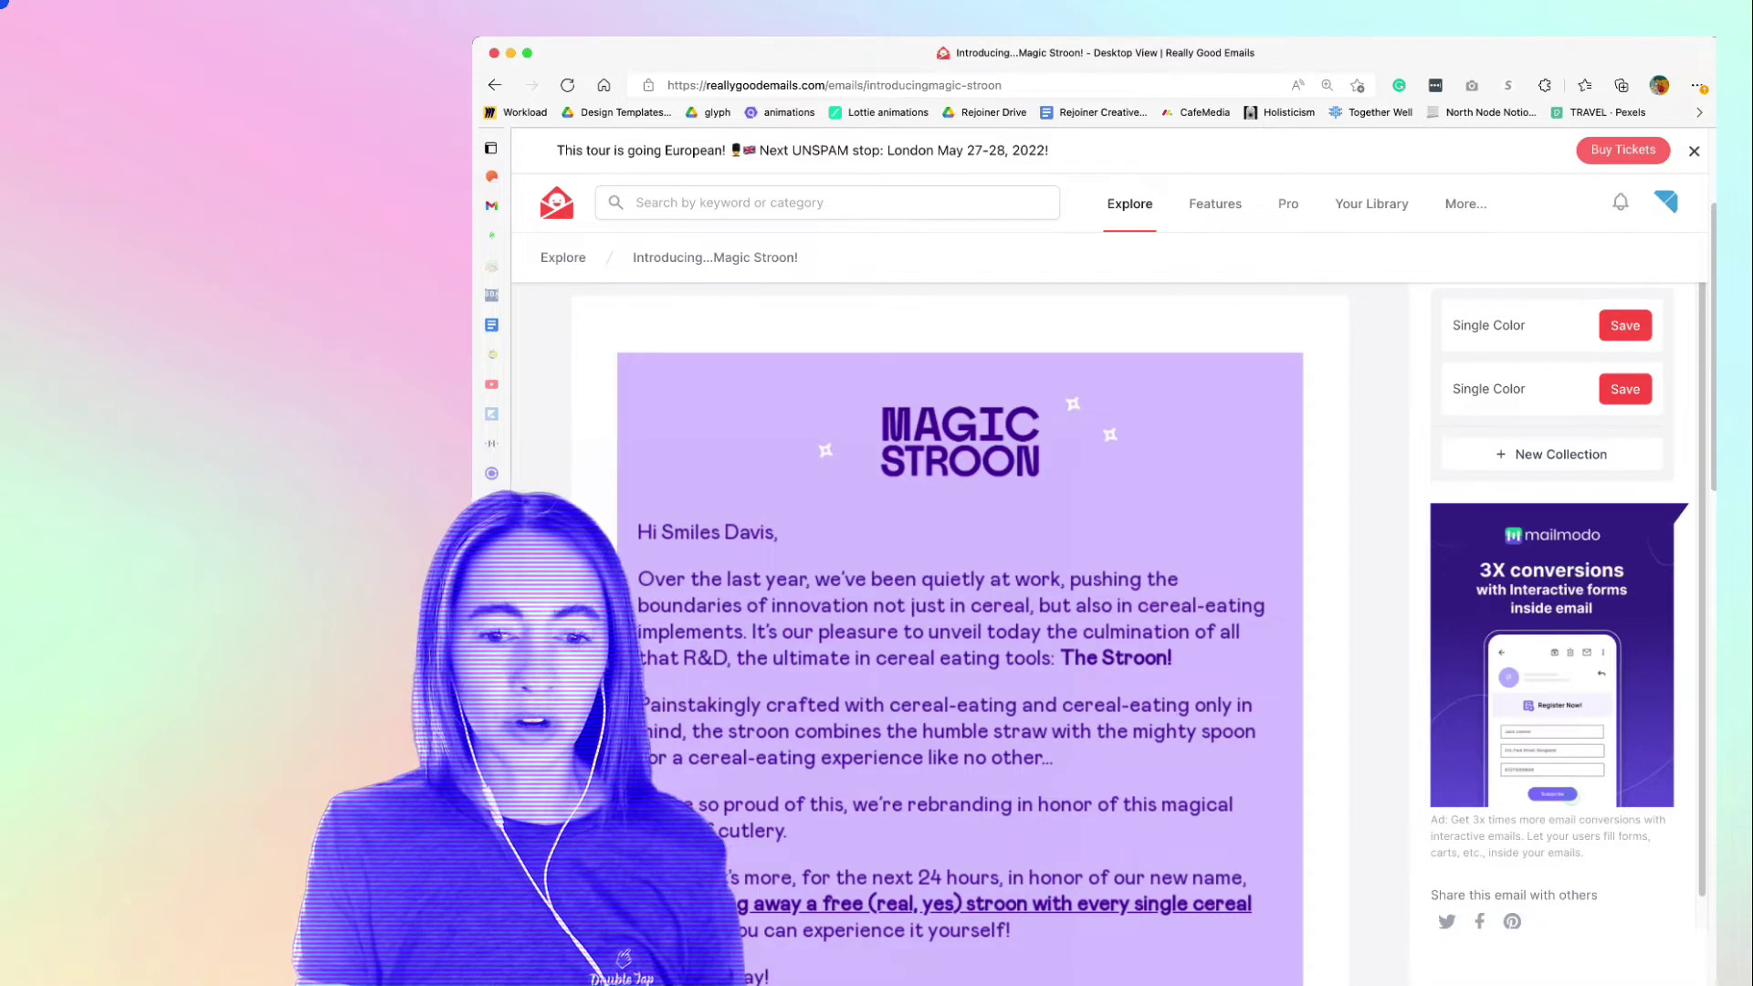
scroll(959, 643, down, 1)
scroll(958, 631, down, 2)
scroll(958, 630, down, 2)
scroll(959, 630, down, 3)
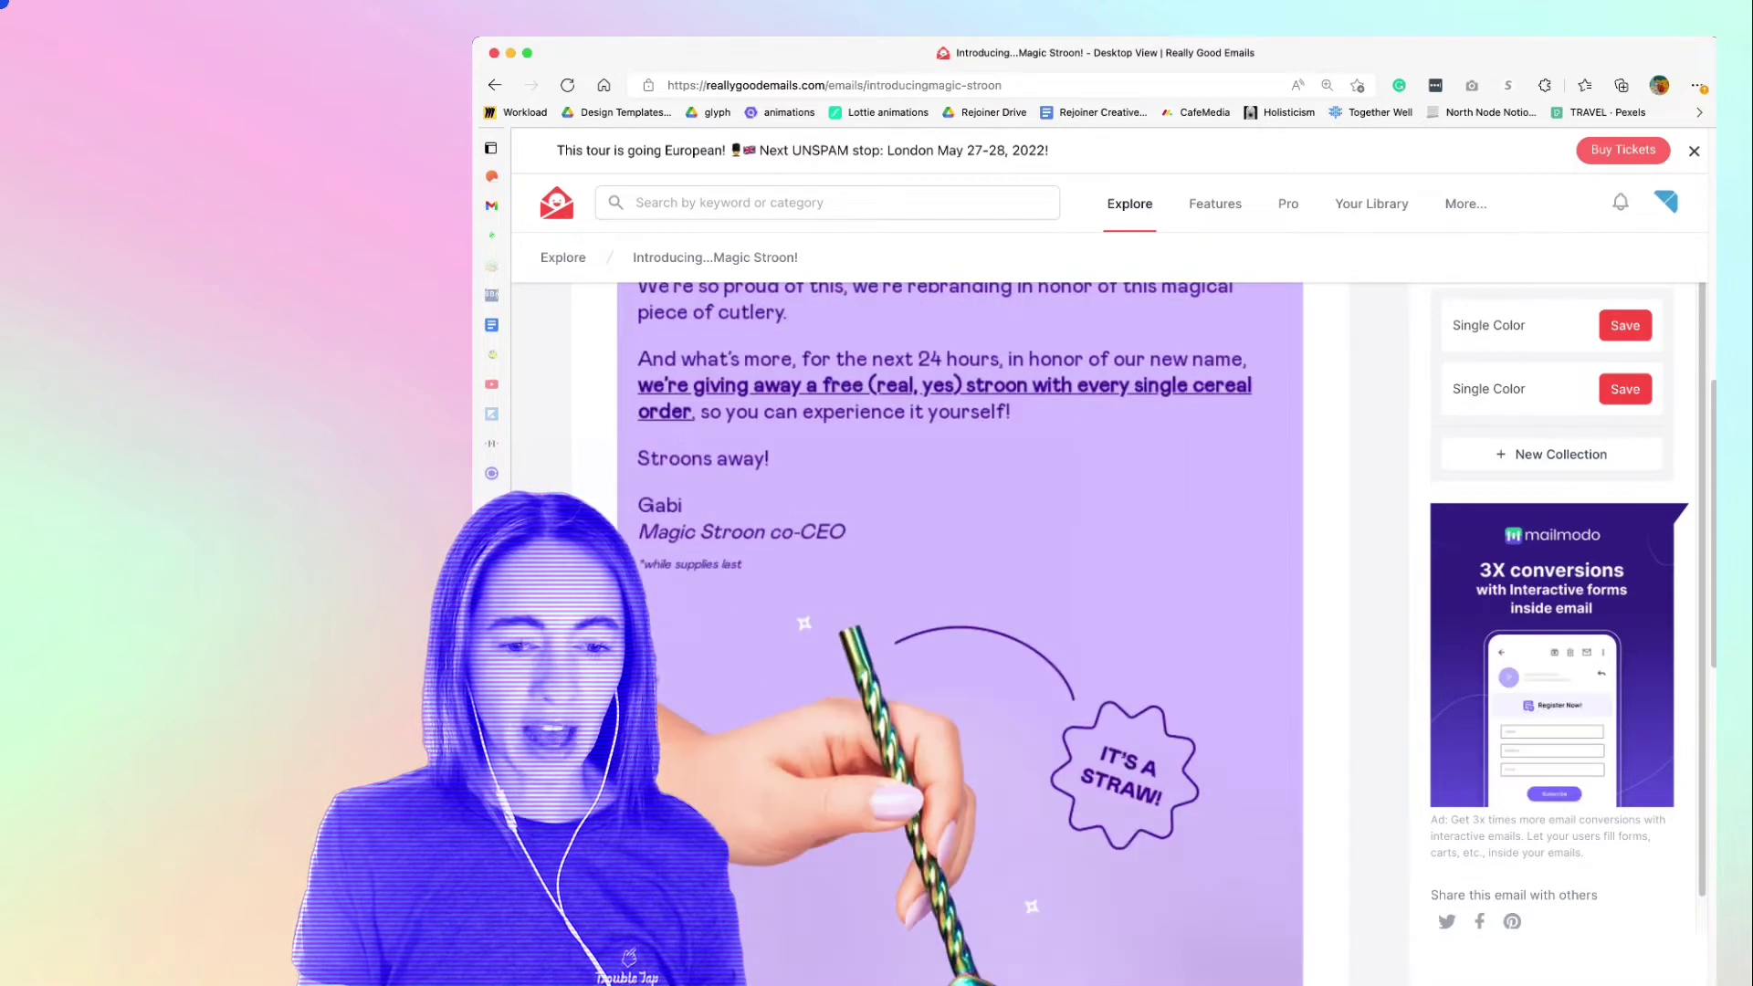
scroll(958, 630, down, 1)
scroll(958, 631, down, 1)
scroll(959, 630, down, 1)
scroll(958, 630, down, 1)
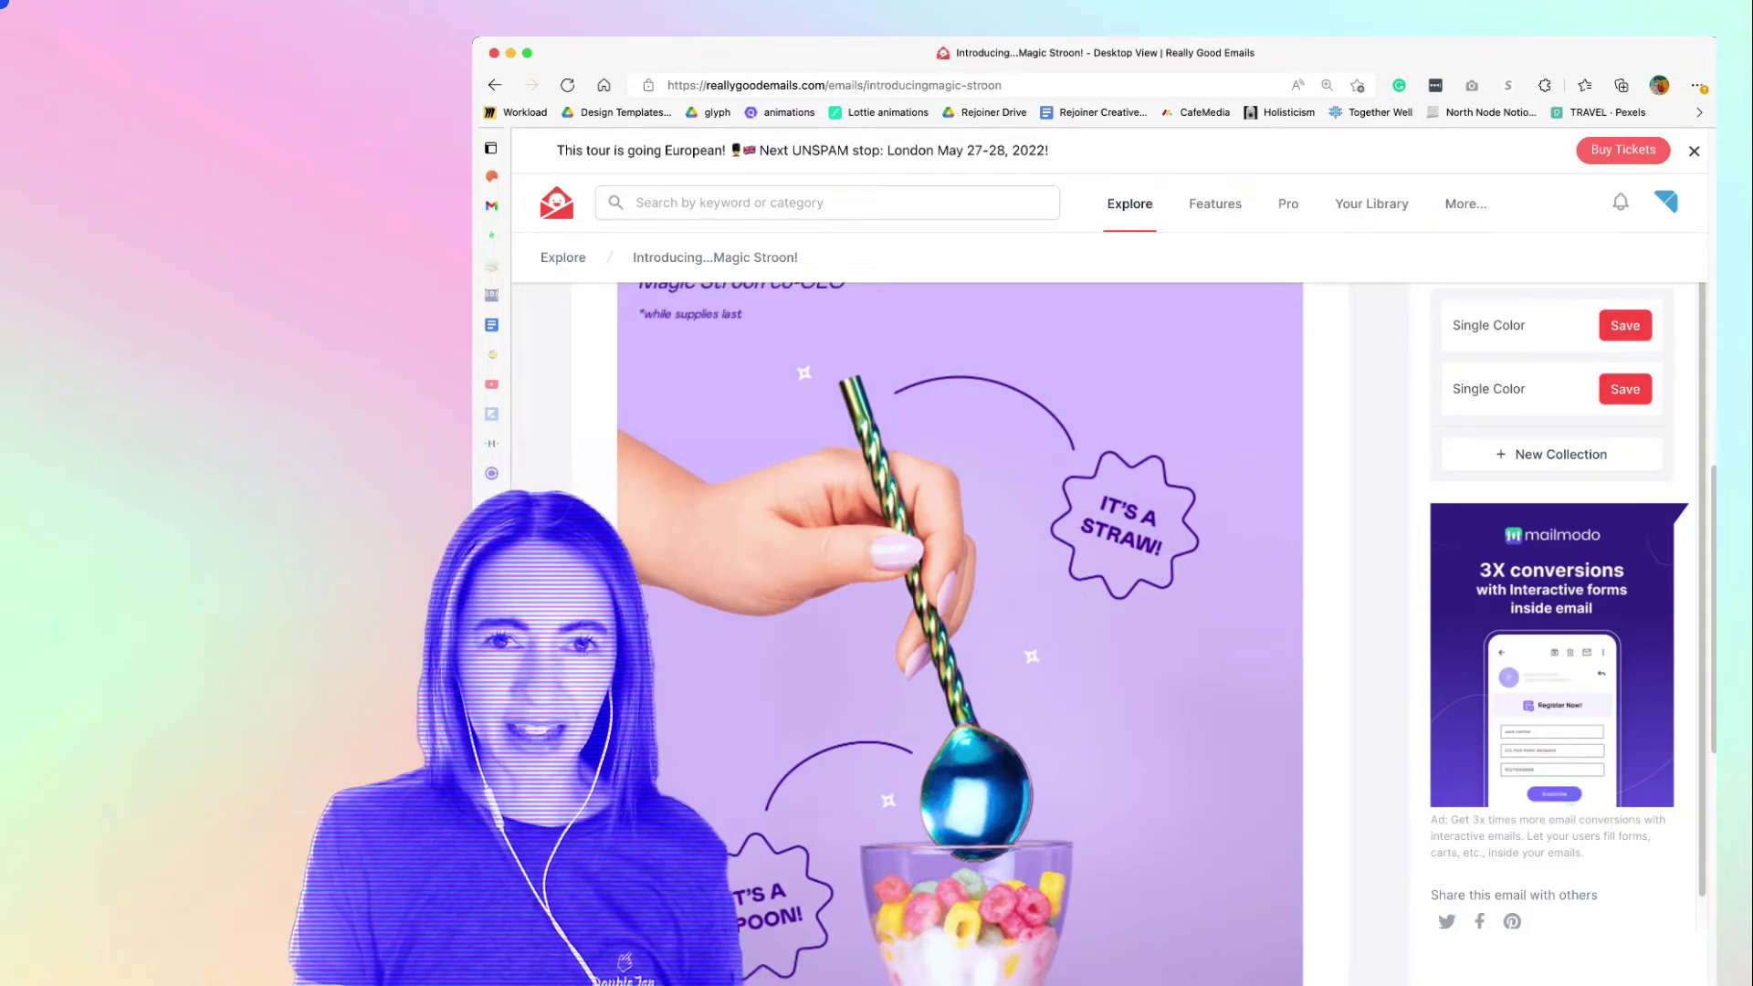
scroll(959, 631, down, 1)
scroll(959, 630, down, 2)
scroll(959, 630, down, 2)
scroll(959, 630, down, 2)
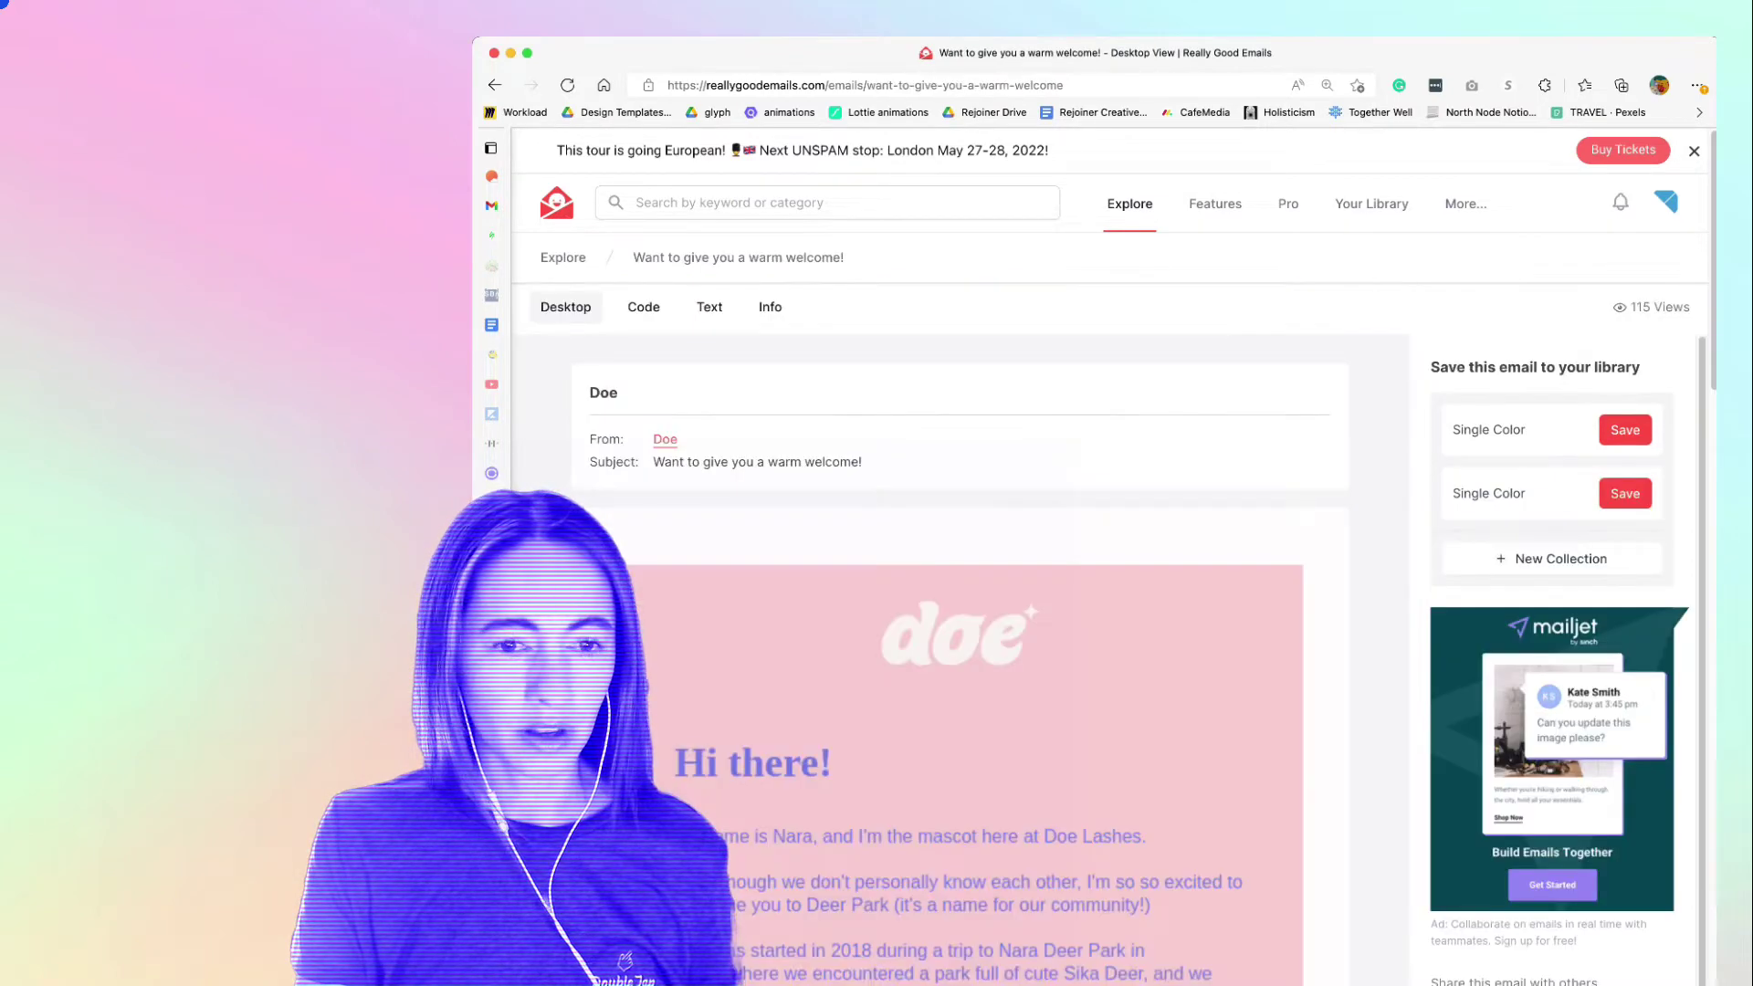
scroll(959, 630, down, 1)
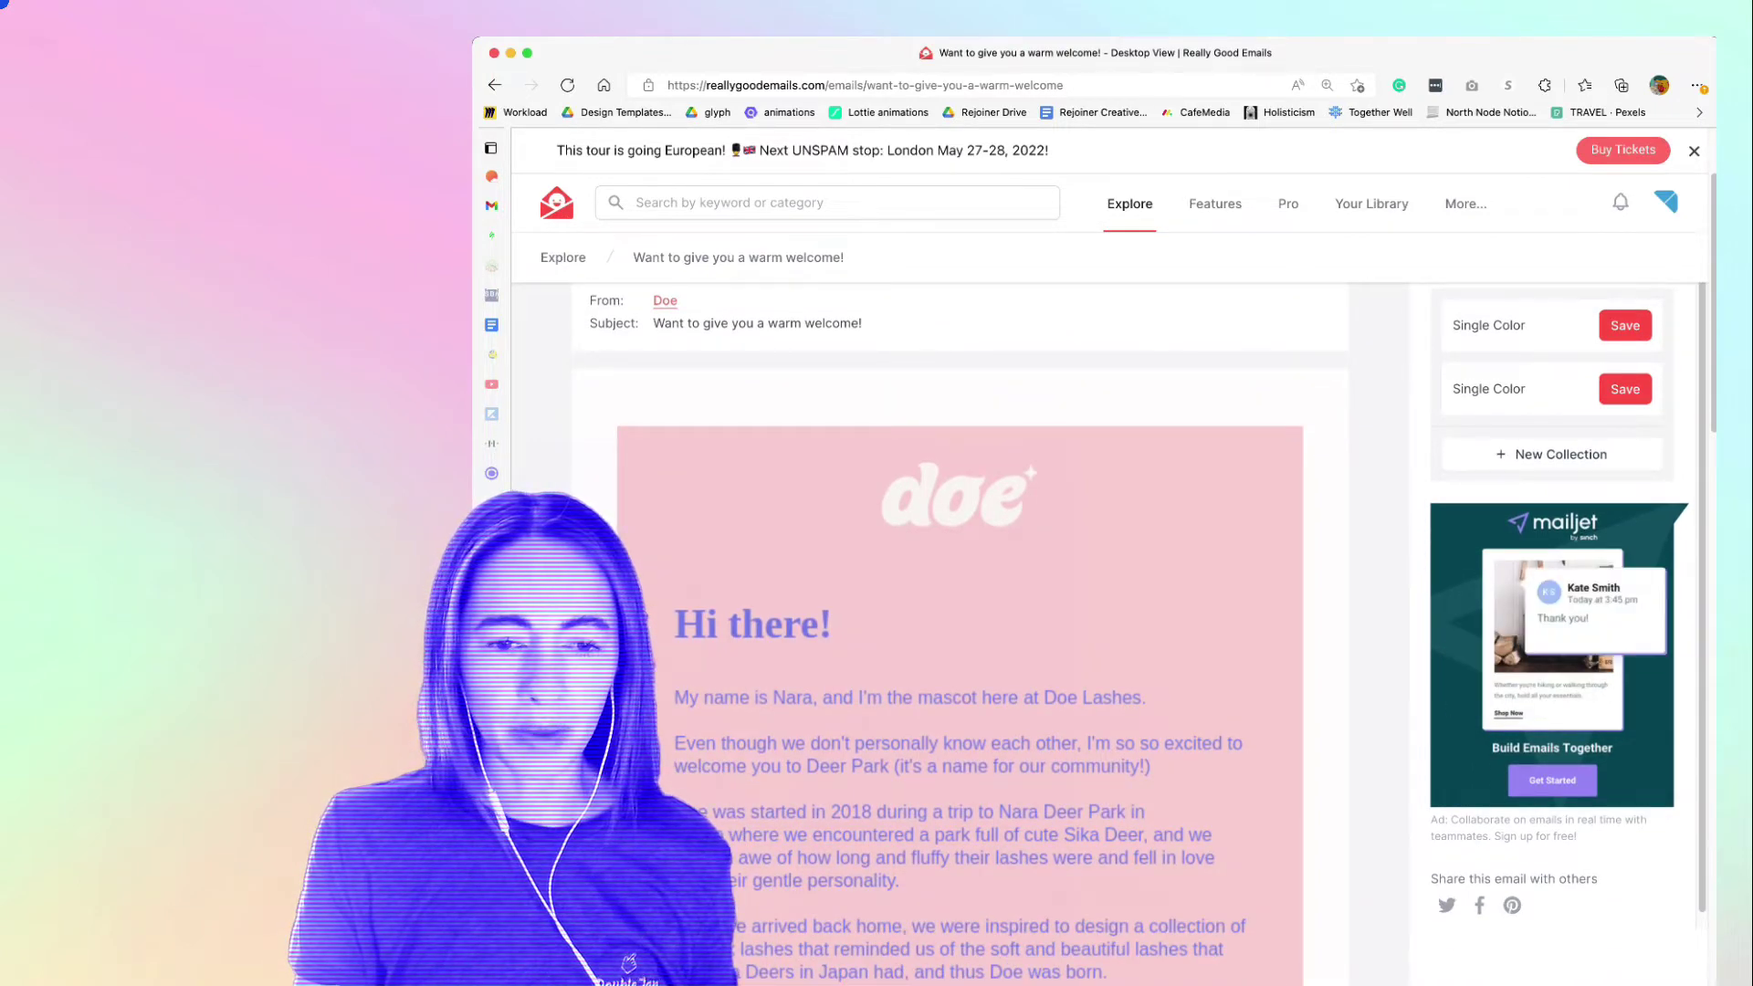
scroll(958, 630, down, 1)
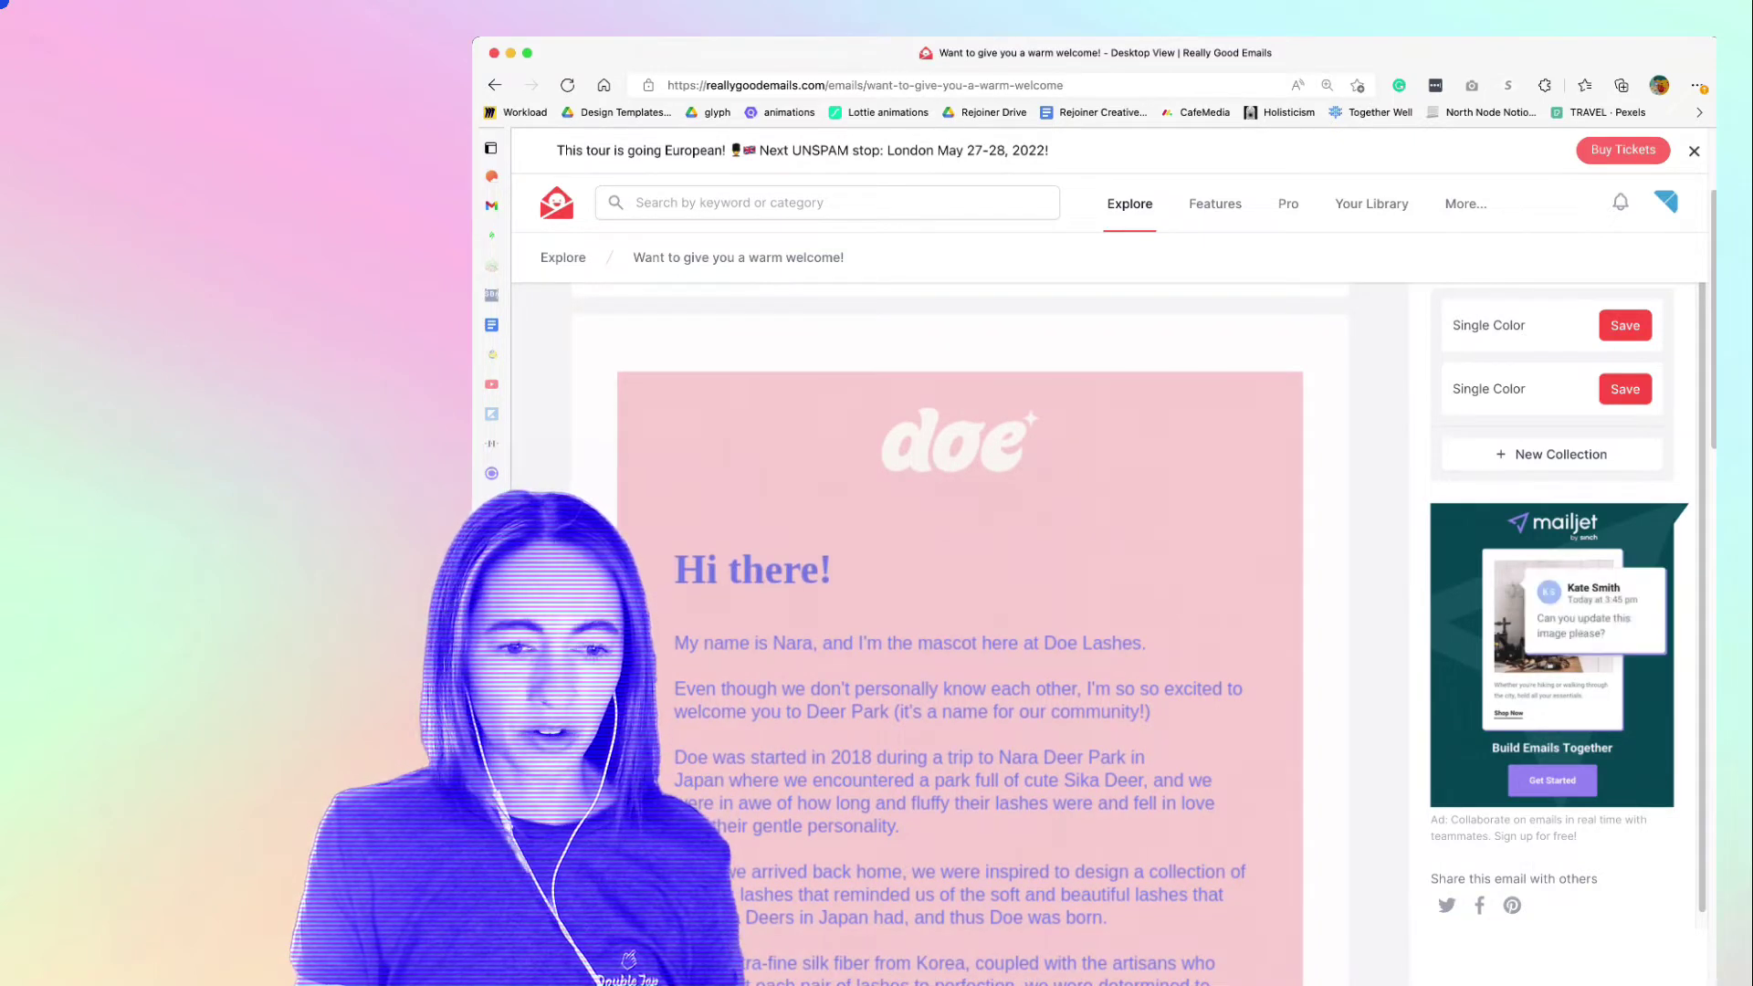
scroll(959, 630, down, 1)
scroll(959, 630, down, 3)
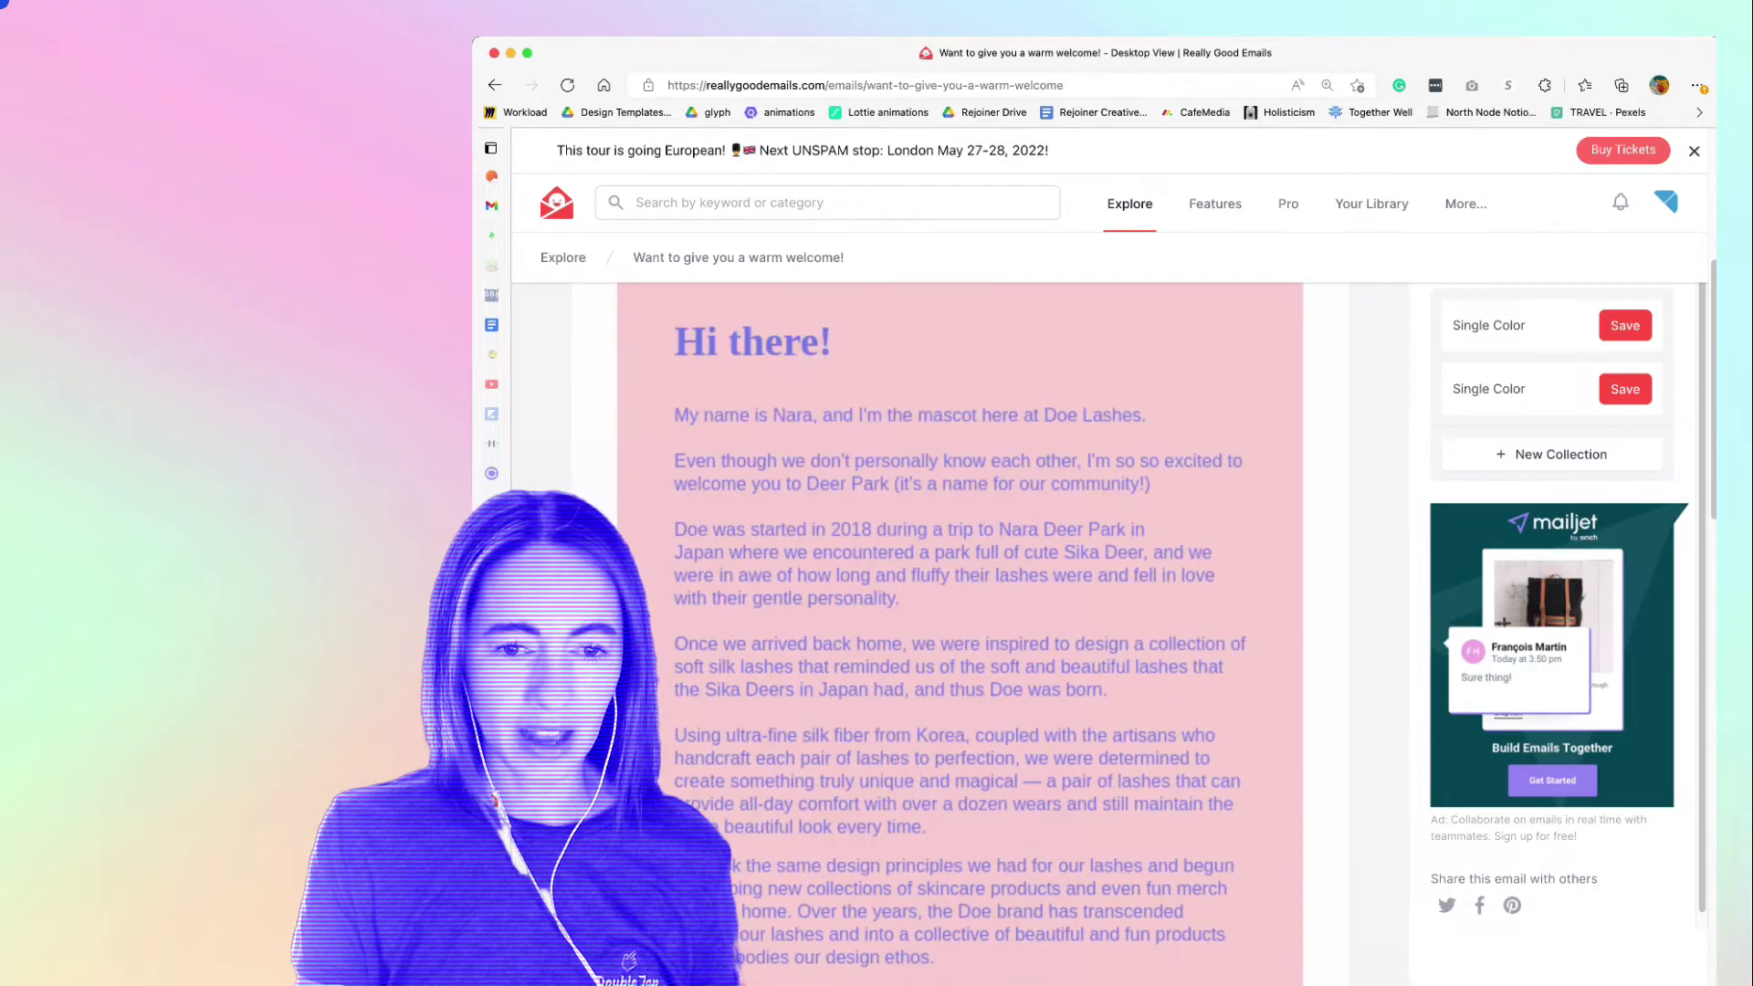
scroll(959, 631, down, 5)
scroll(960, 630, down, 1)
scroll(959, 630, down, 2)
scroll(960, 631, down, 3)
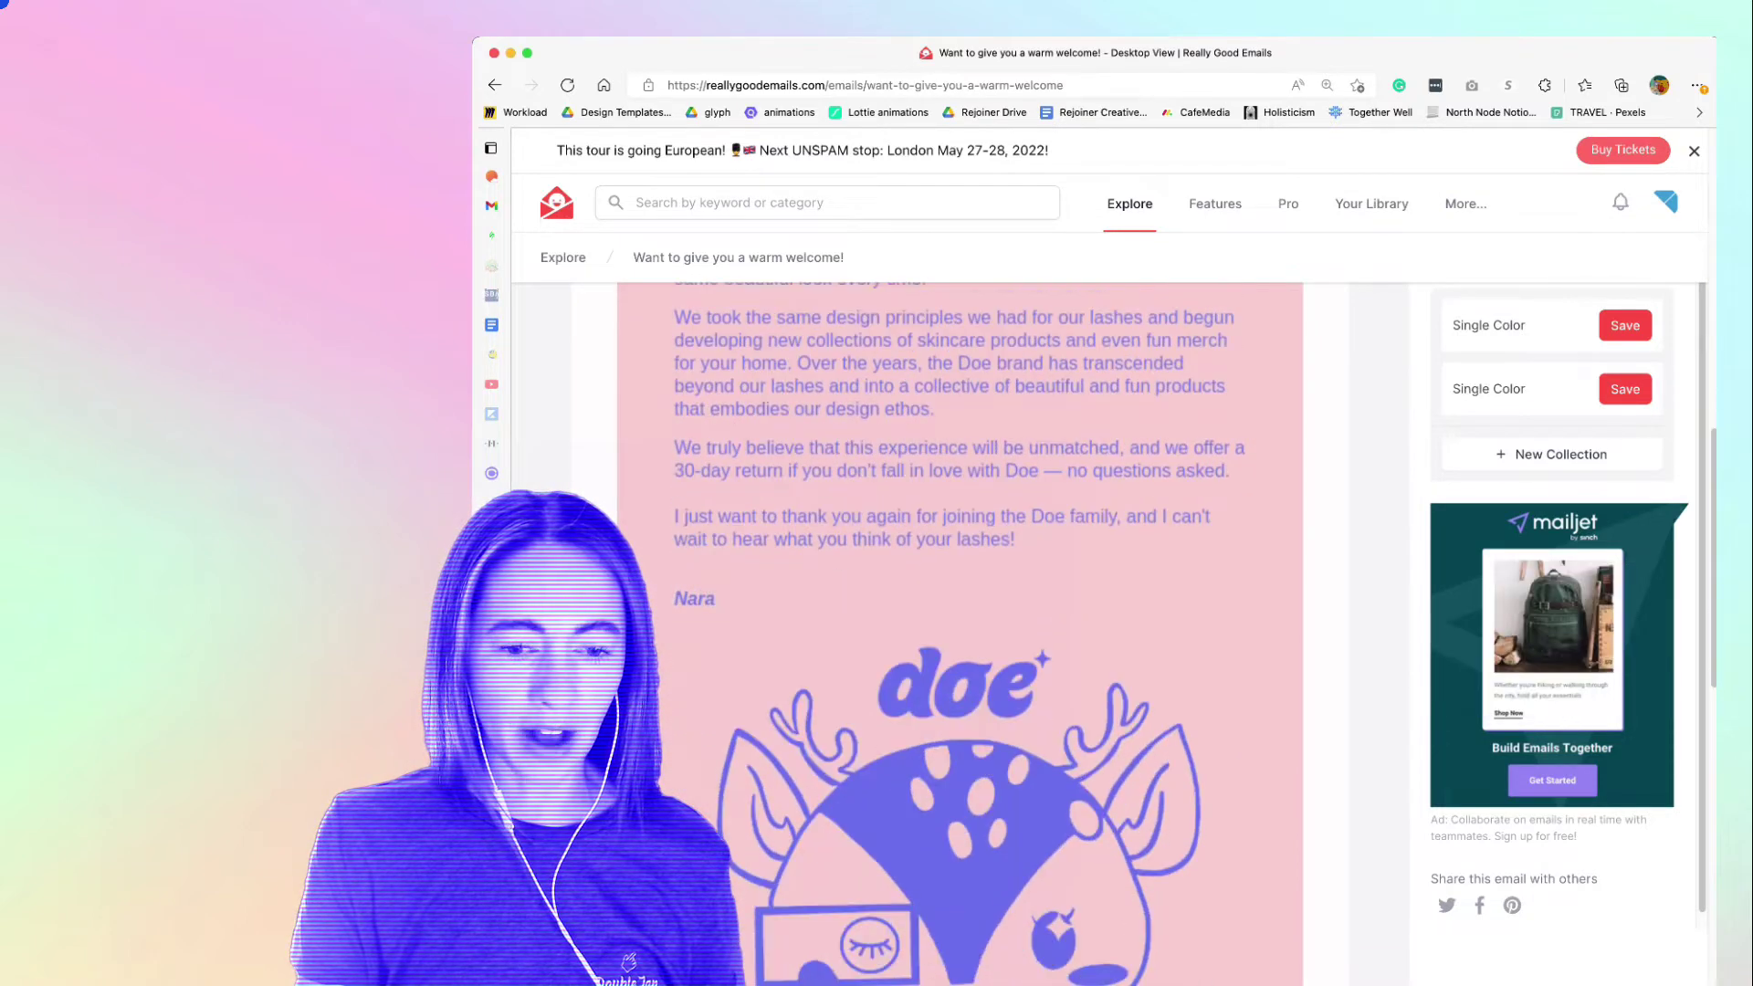
scroll(959, 630, down, 2)
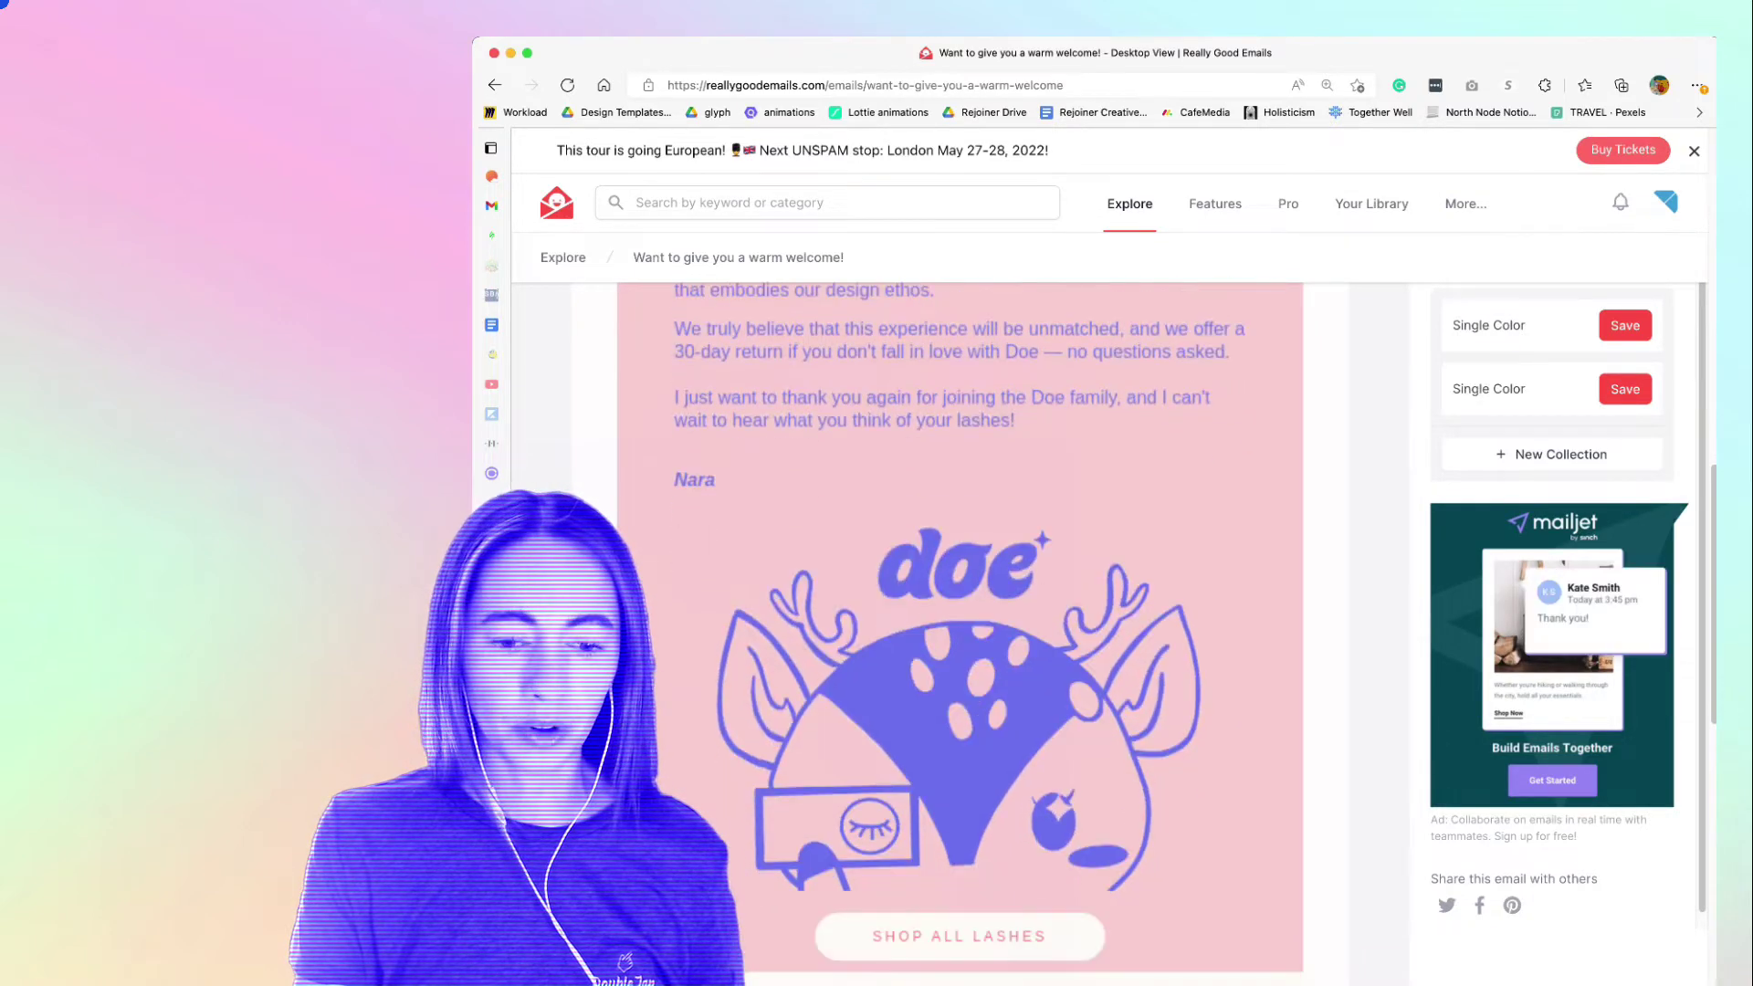
scroll(959, 630, down, 1)
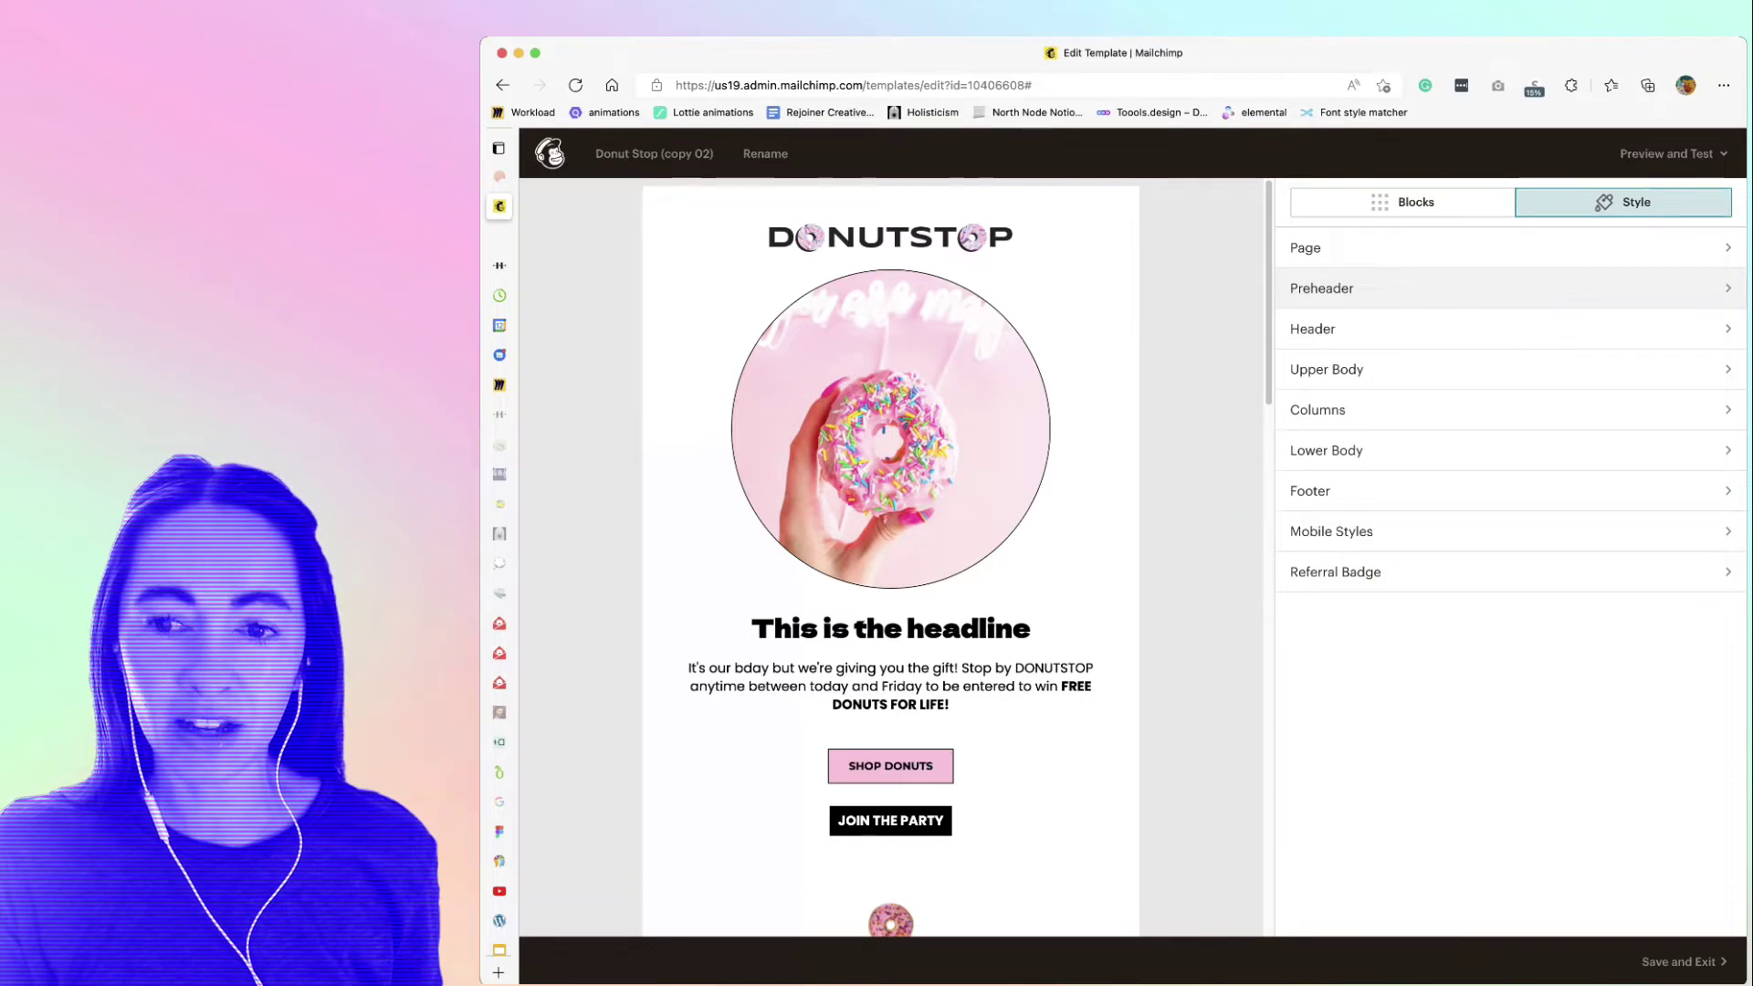
- Give the preheader a light pink #fff1f5 background and save
click(1322, 288)
click(1337, 330)
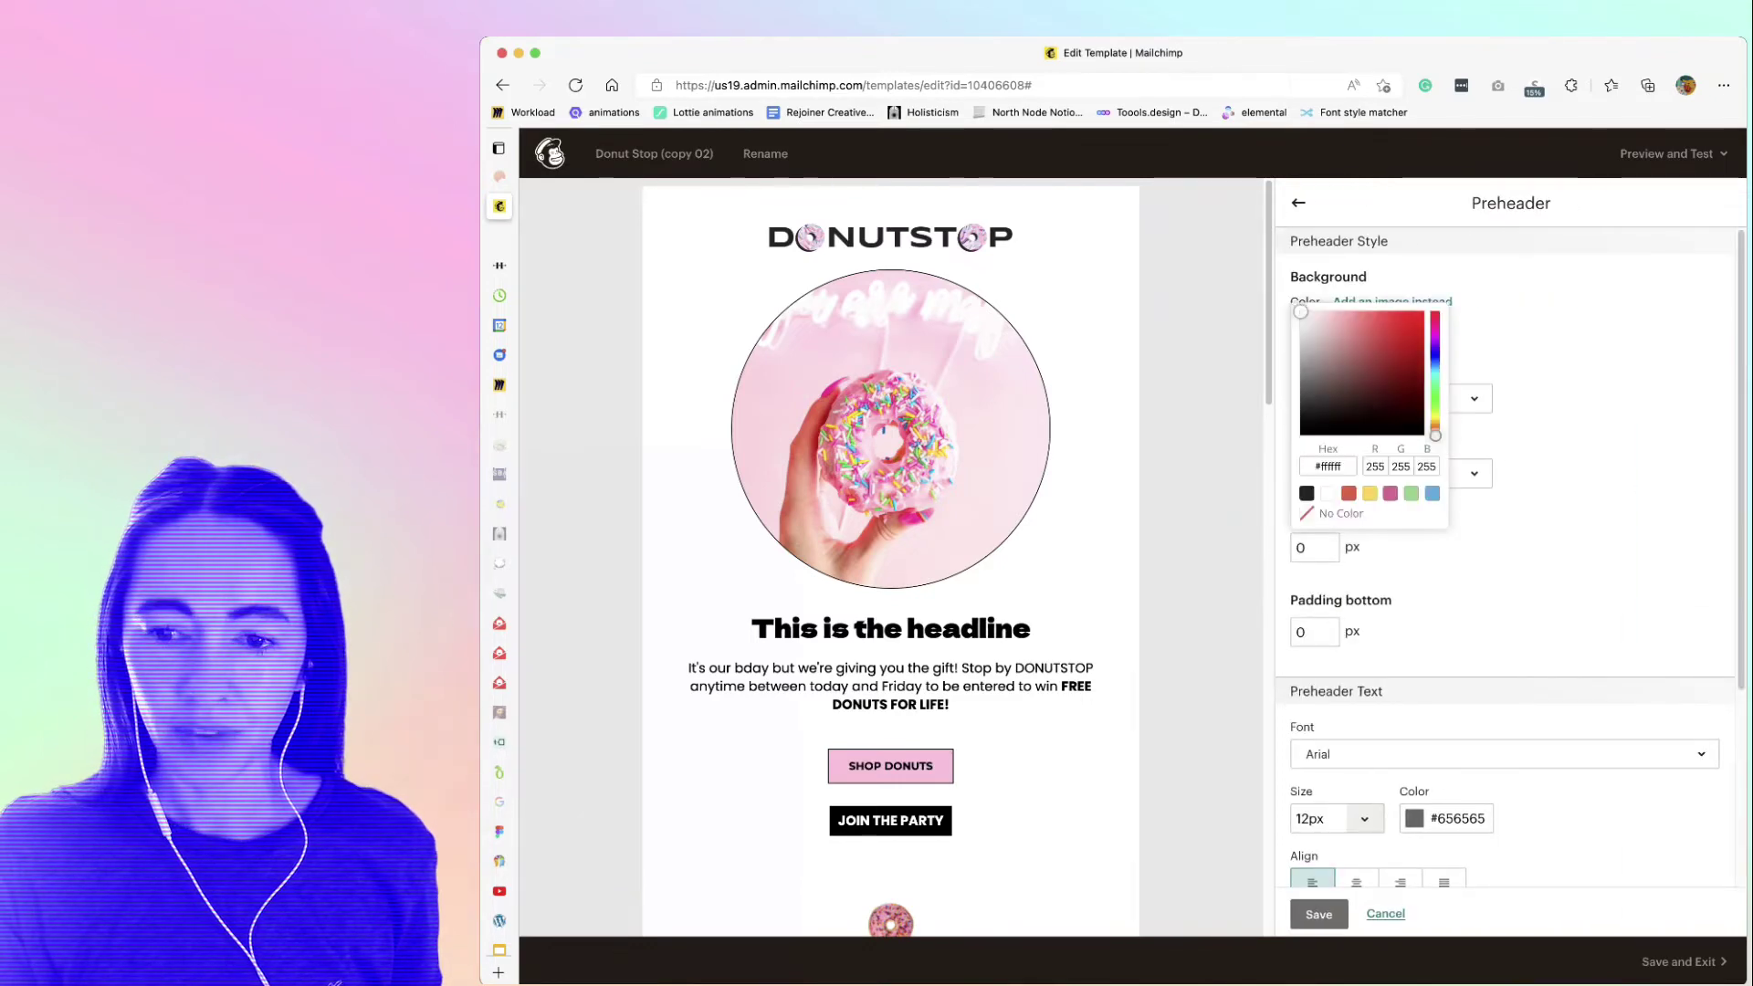
text(#fff1f5)
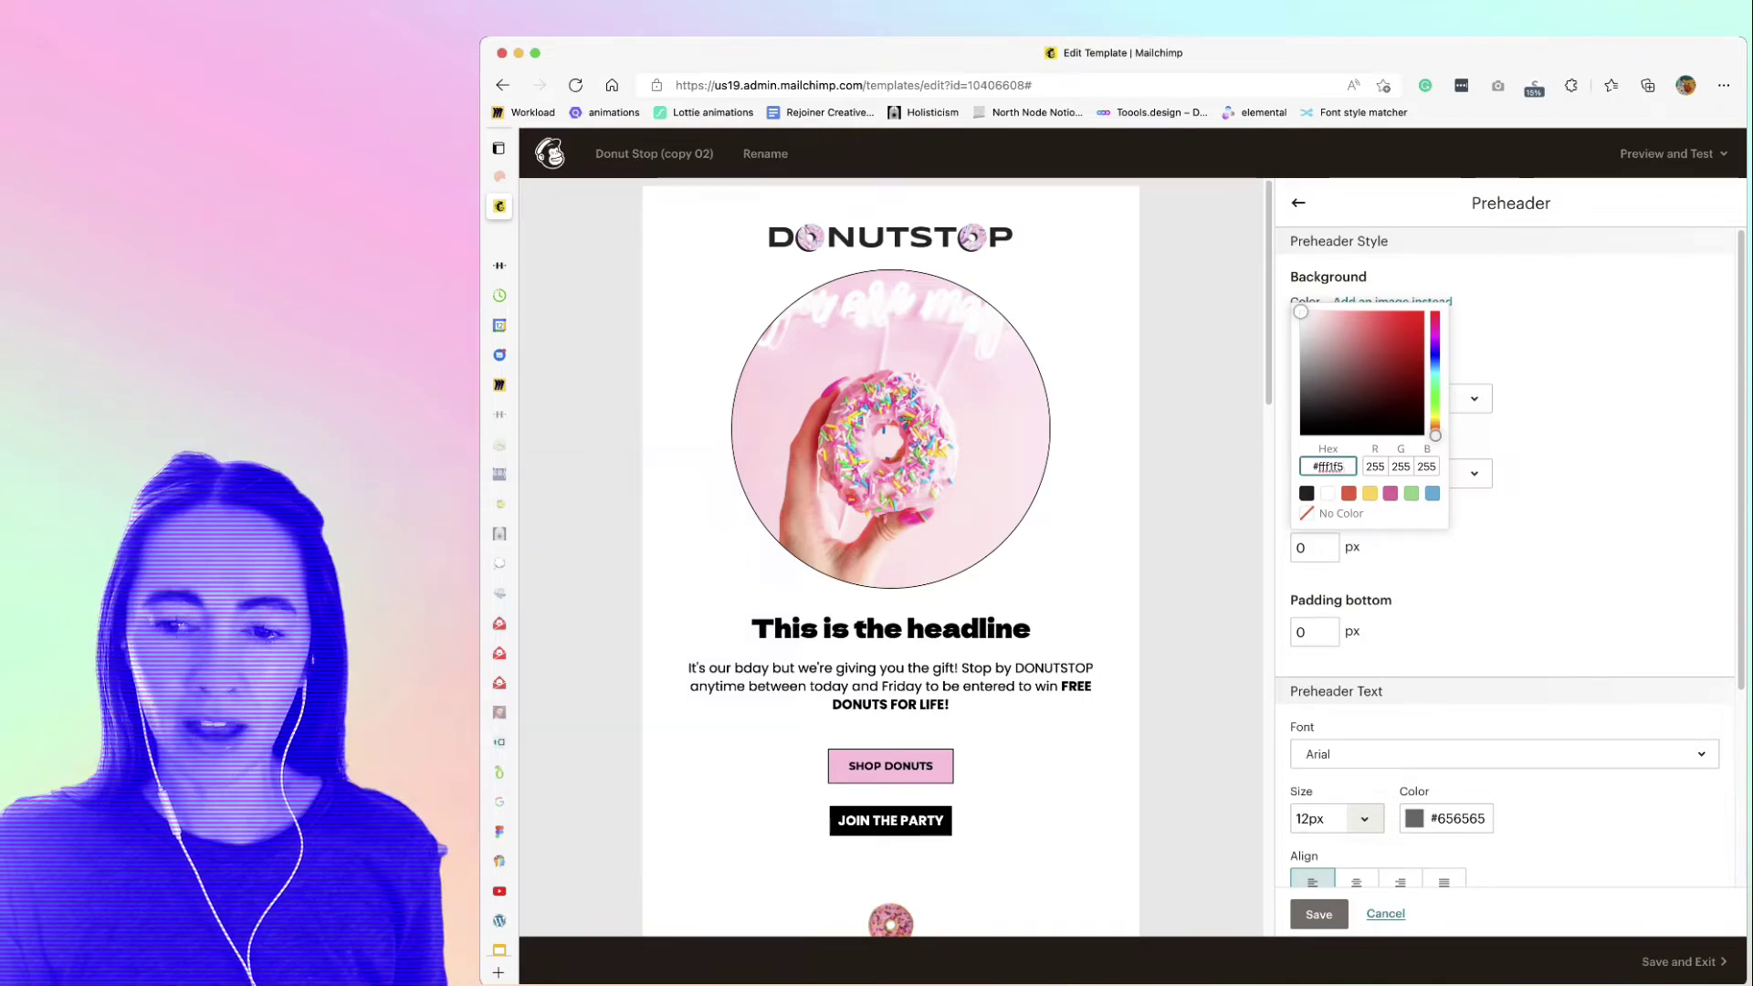
key(Return)
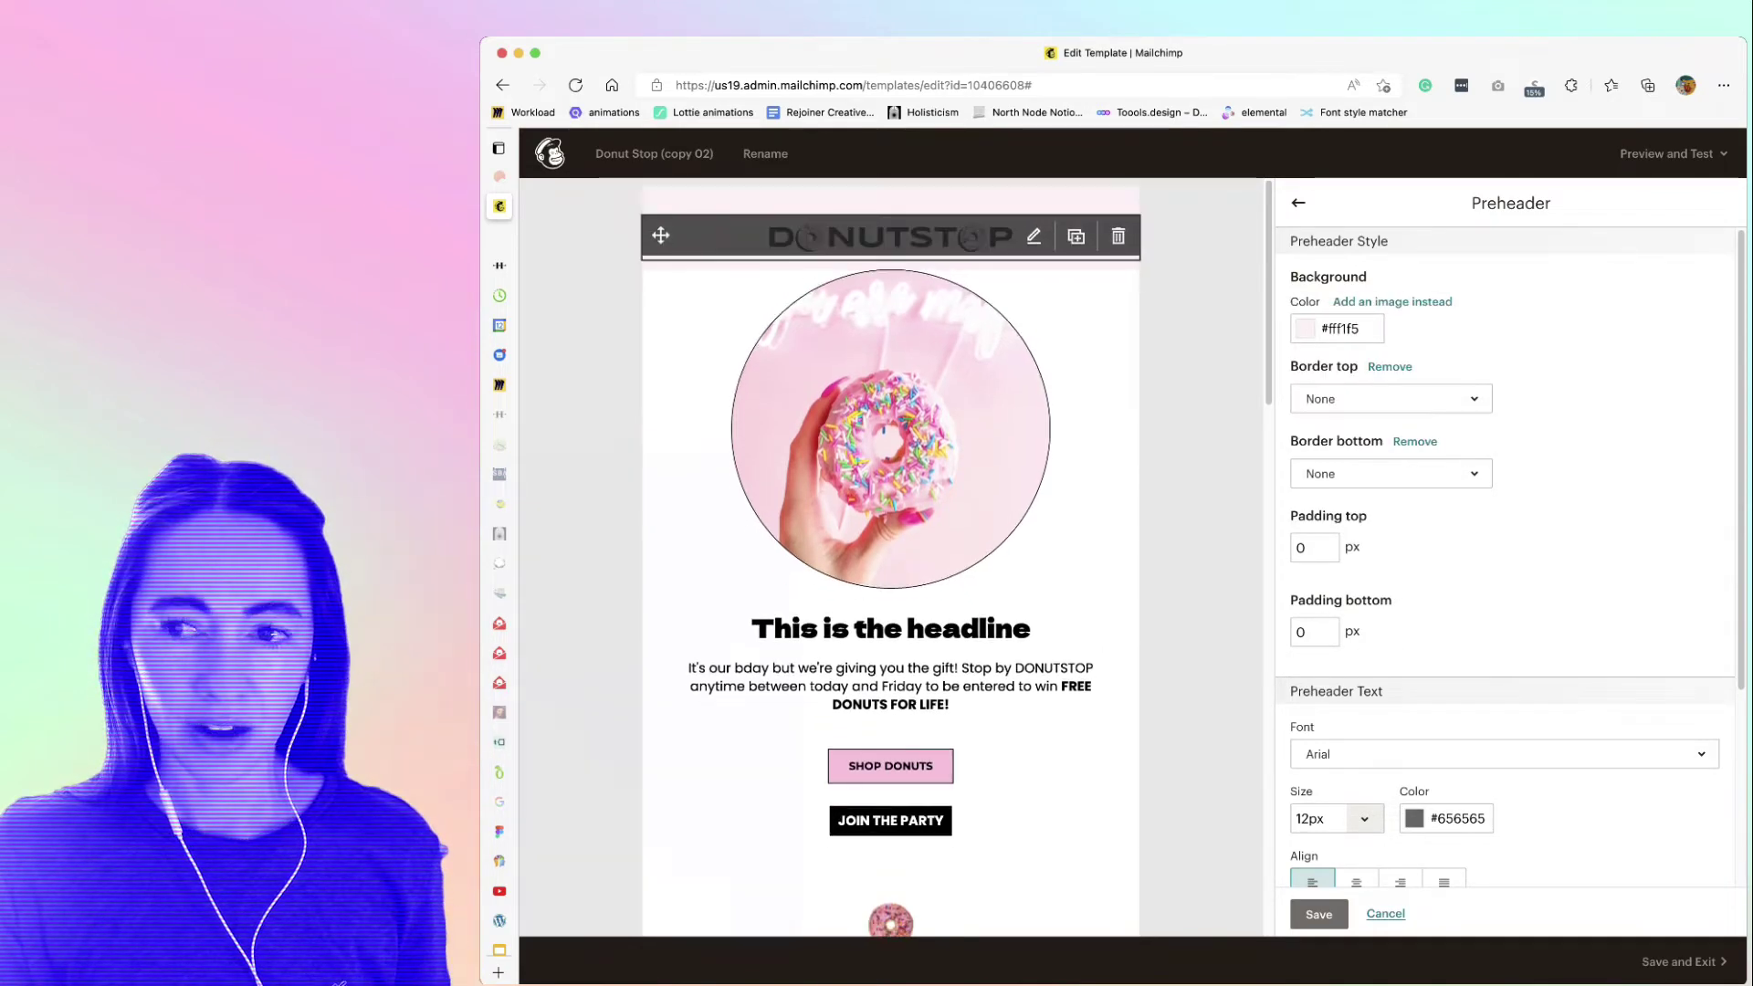
scroll(890, 547, down, 1)
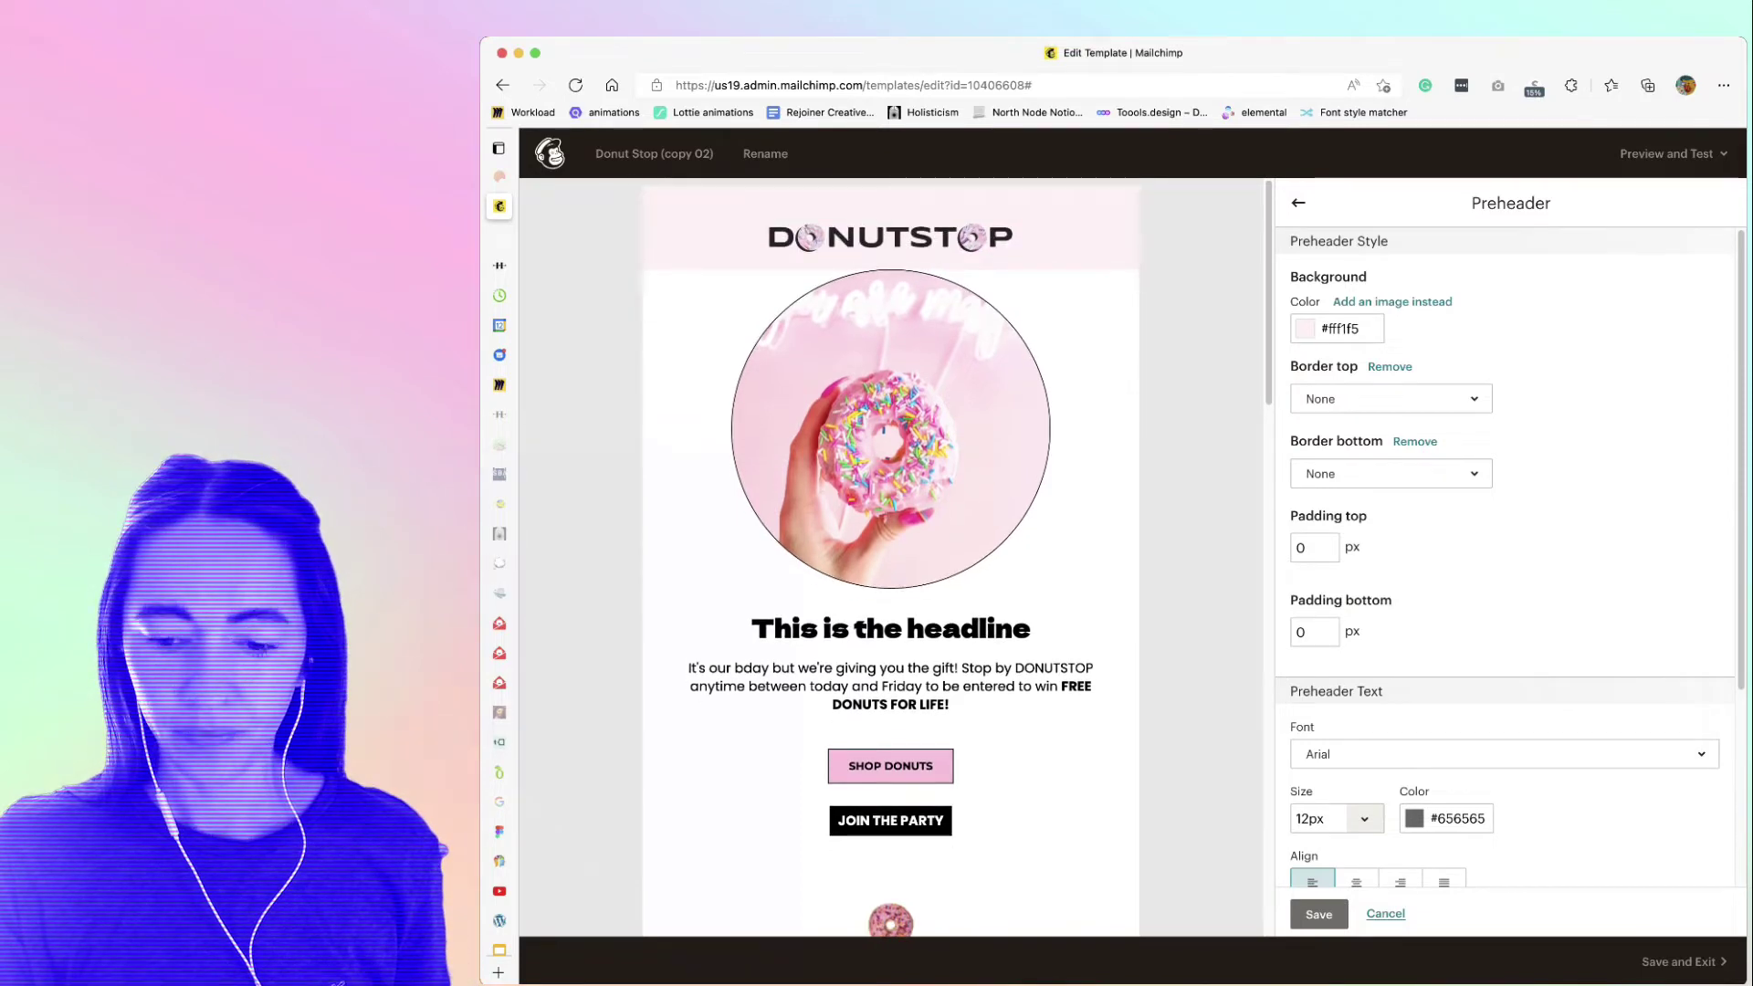
click(1318, 913)
- Paste light pink #fff1f5 as the header background and save
click(1350, 332)
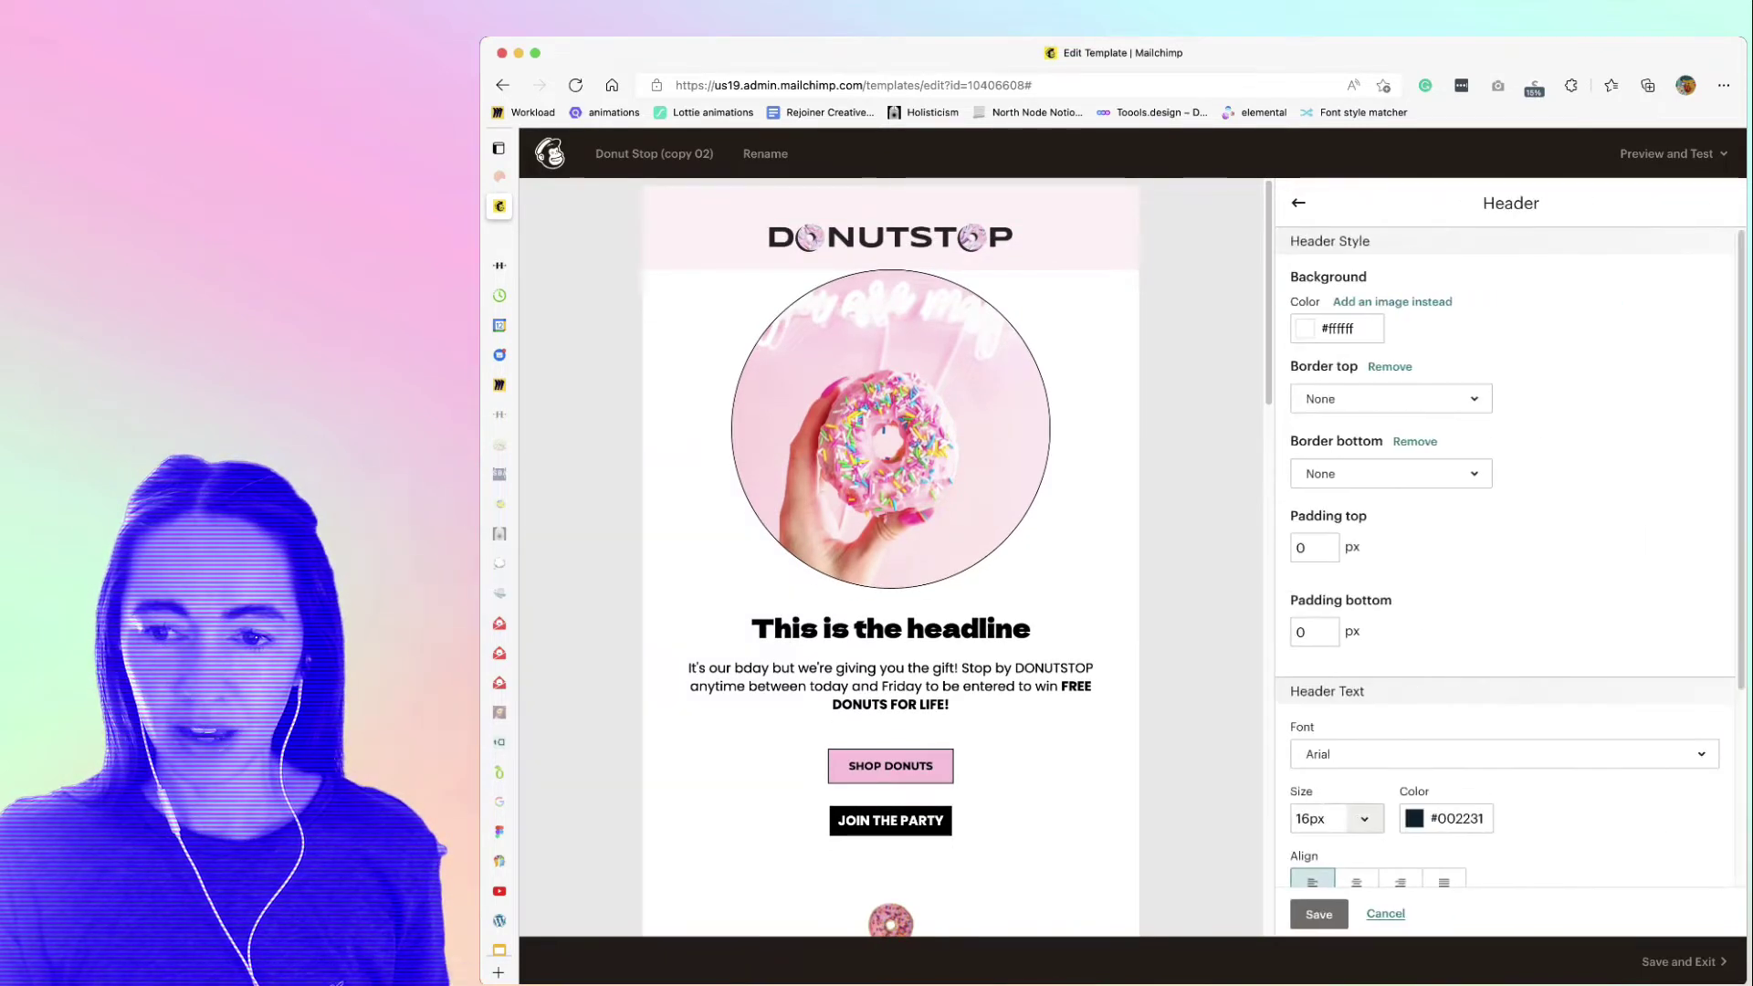
key(ctrl+v)
key(Return)
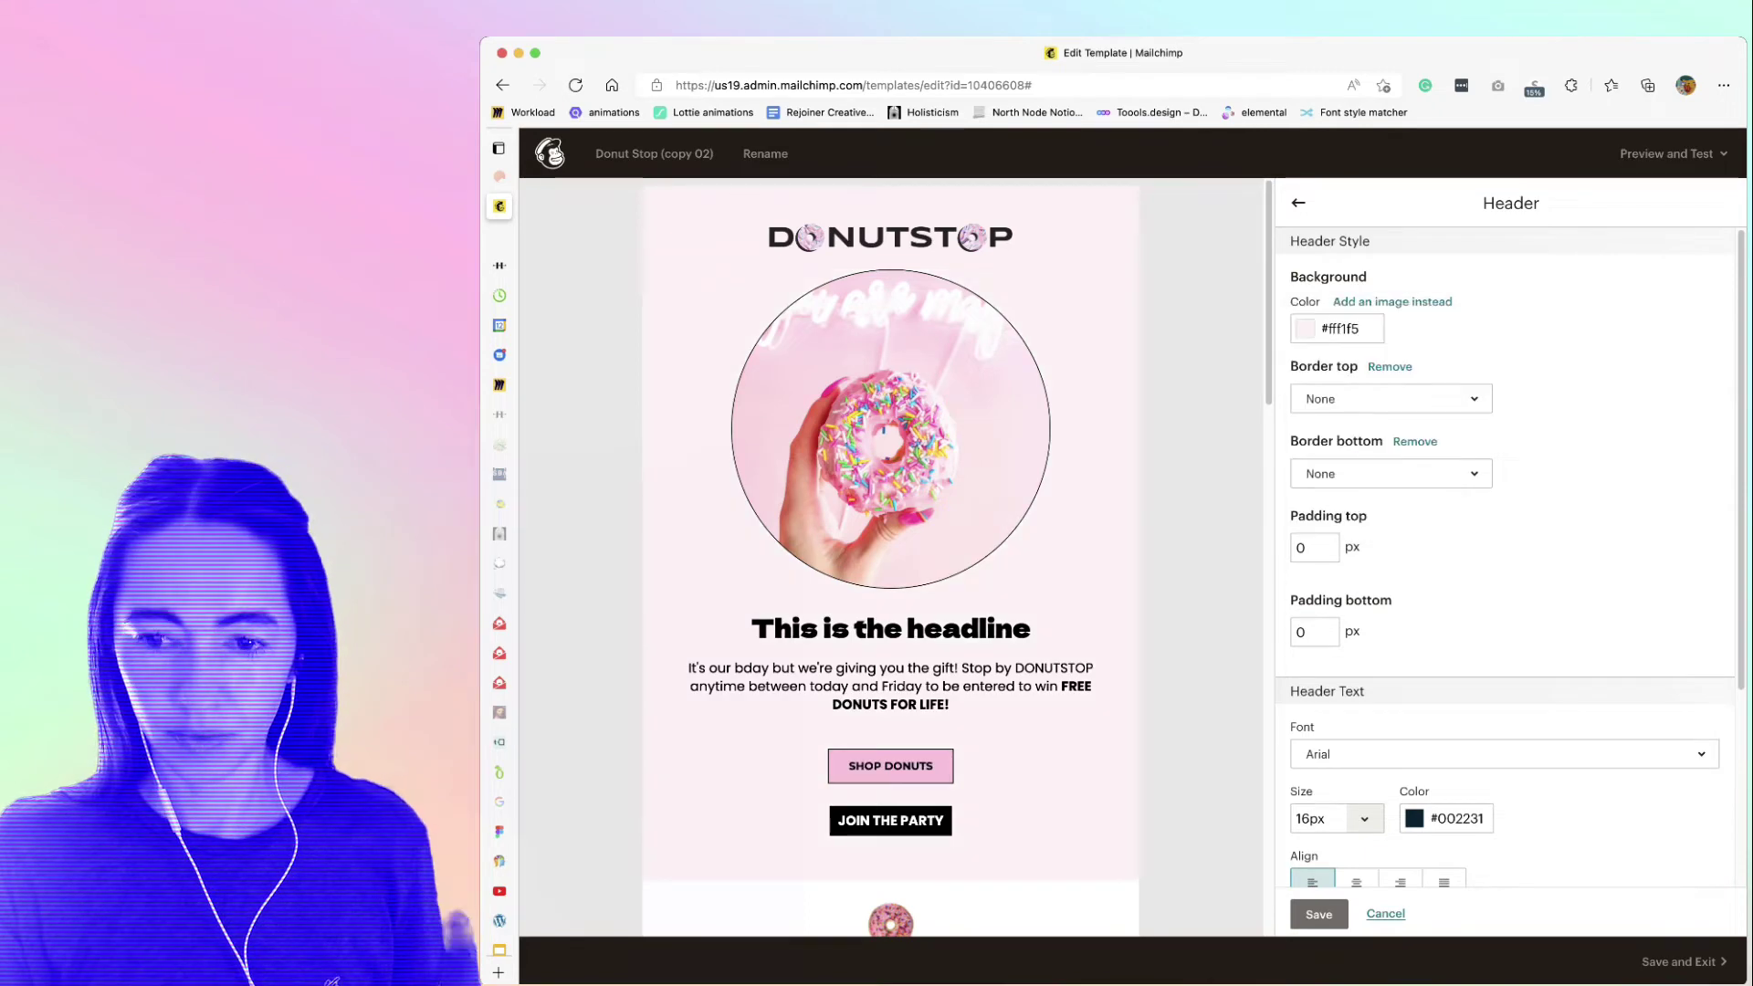
click(1317, 914)
- Set the upper body background to light pink #fff1f5 and save
click(1328, 368)
click(1303, 325)
click(1331, 325)
click(1327, 467)
text(#fff1f5)
key(Return)
click(1317, 914)
scroll(890, 548, down, 5)
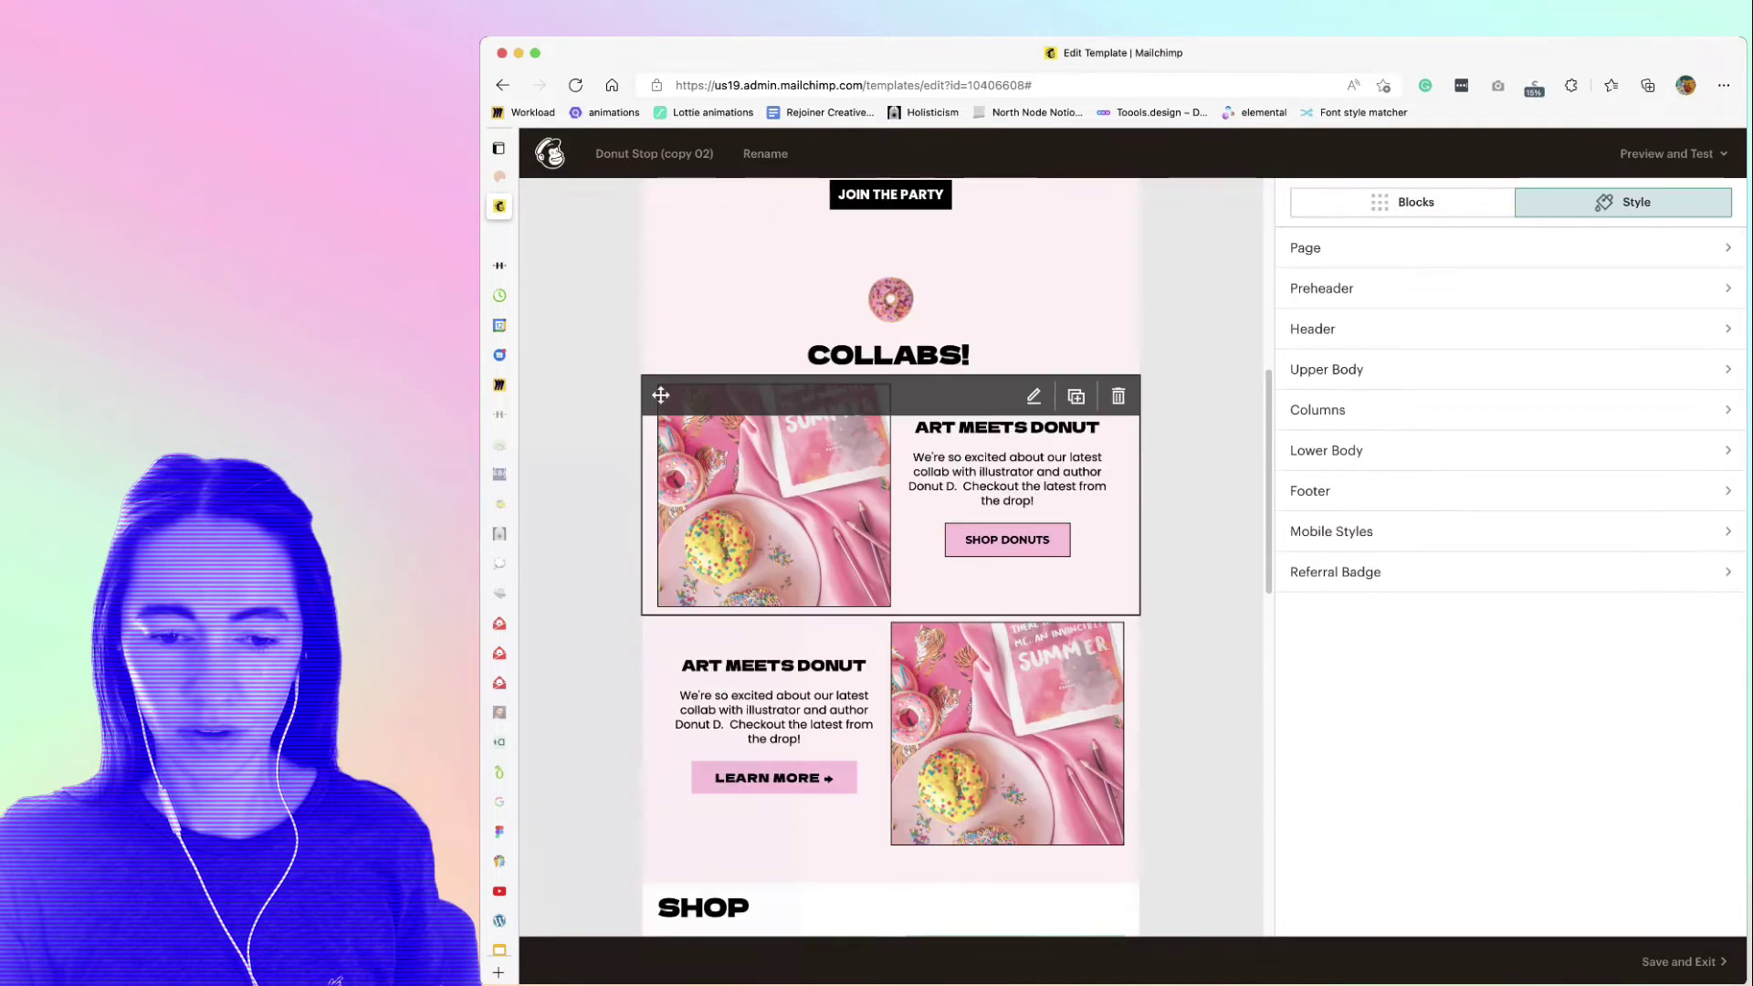
scroll(767, 411, down, 2)
scroll(767, 438, down, 2)
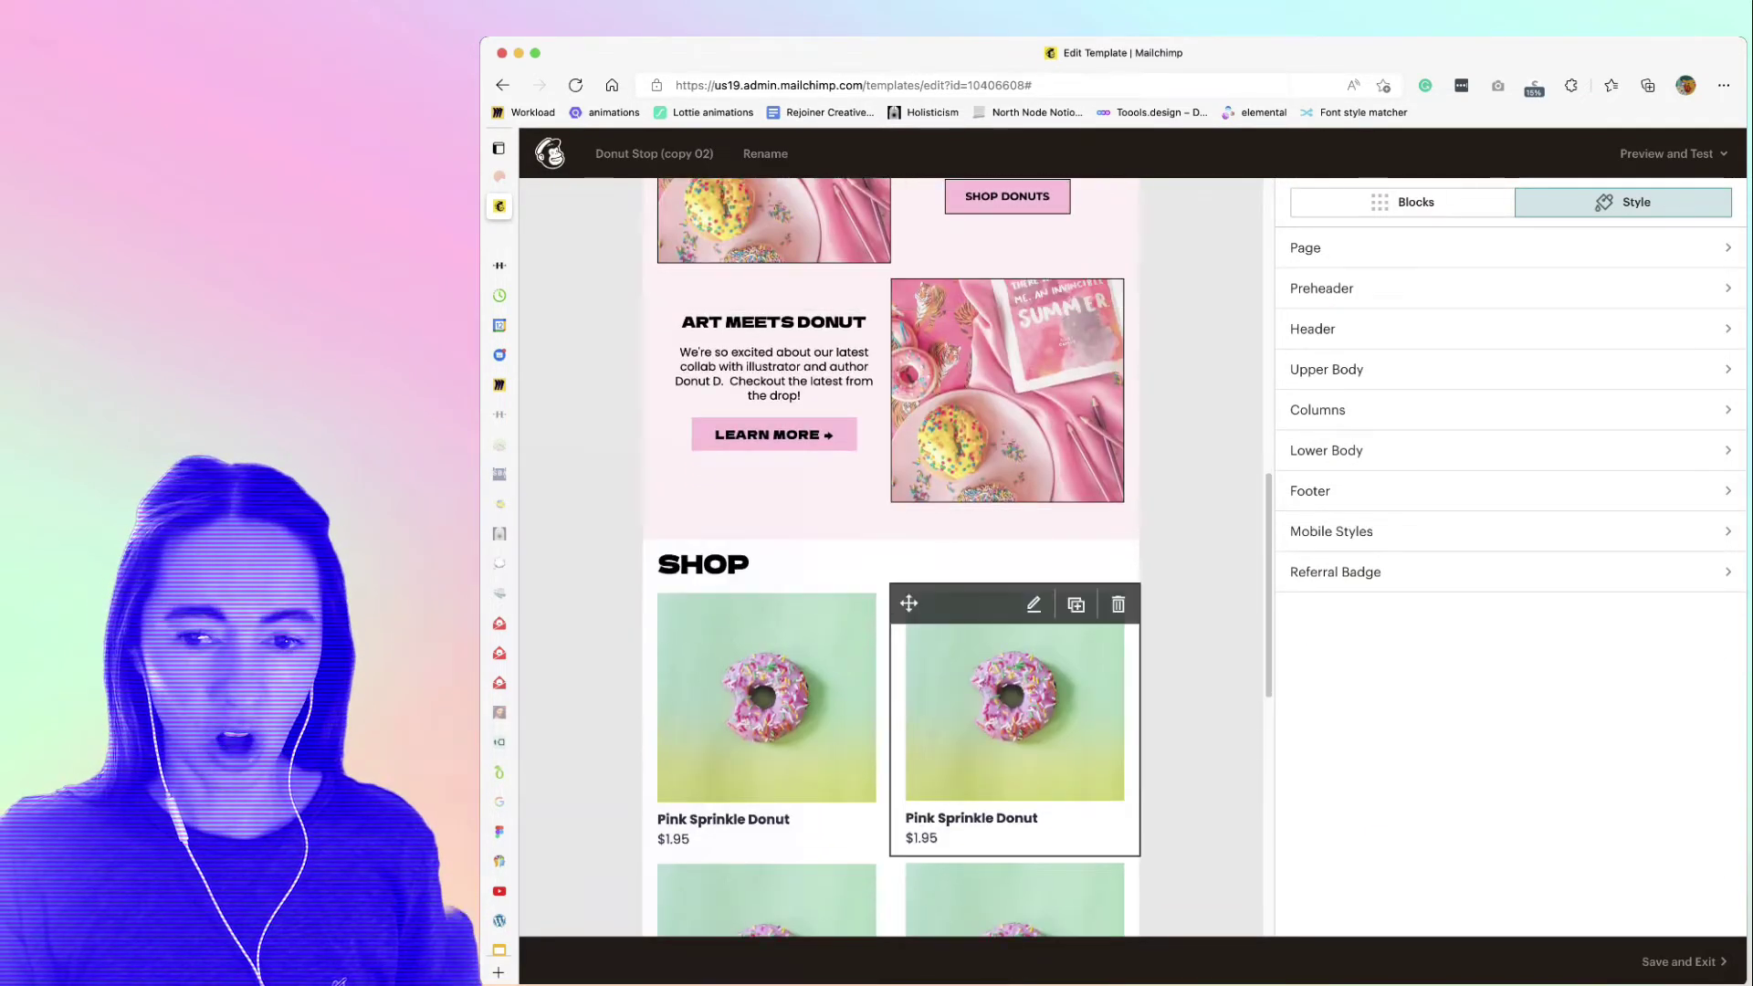
- Replace the product columns' background hex value with #fff1f5
click(1317, 410)
click(1337, 329)
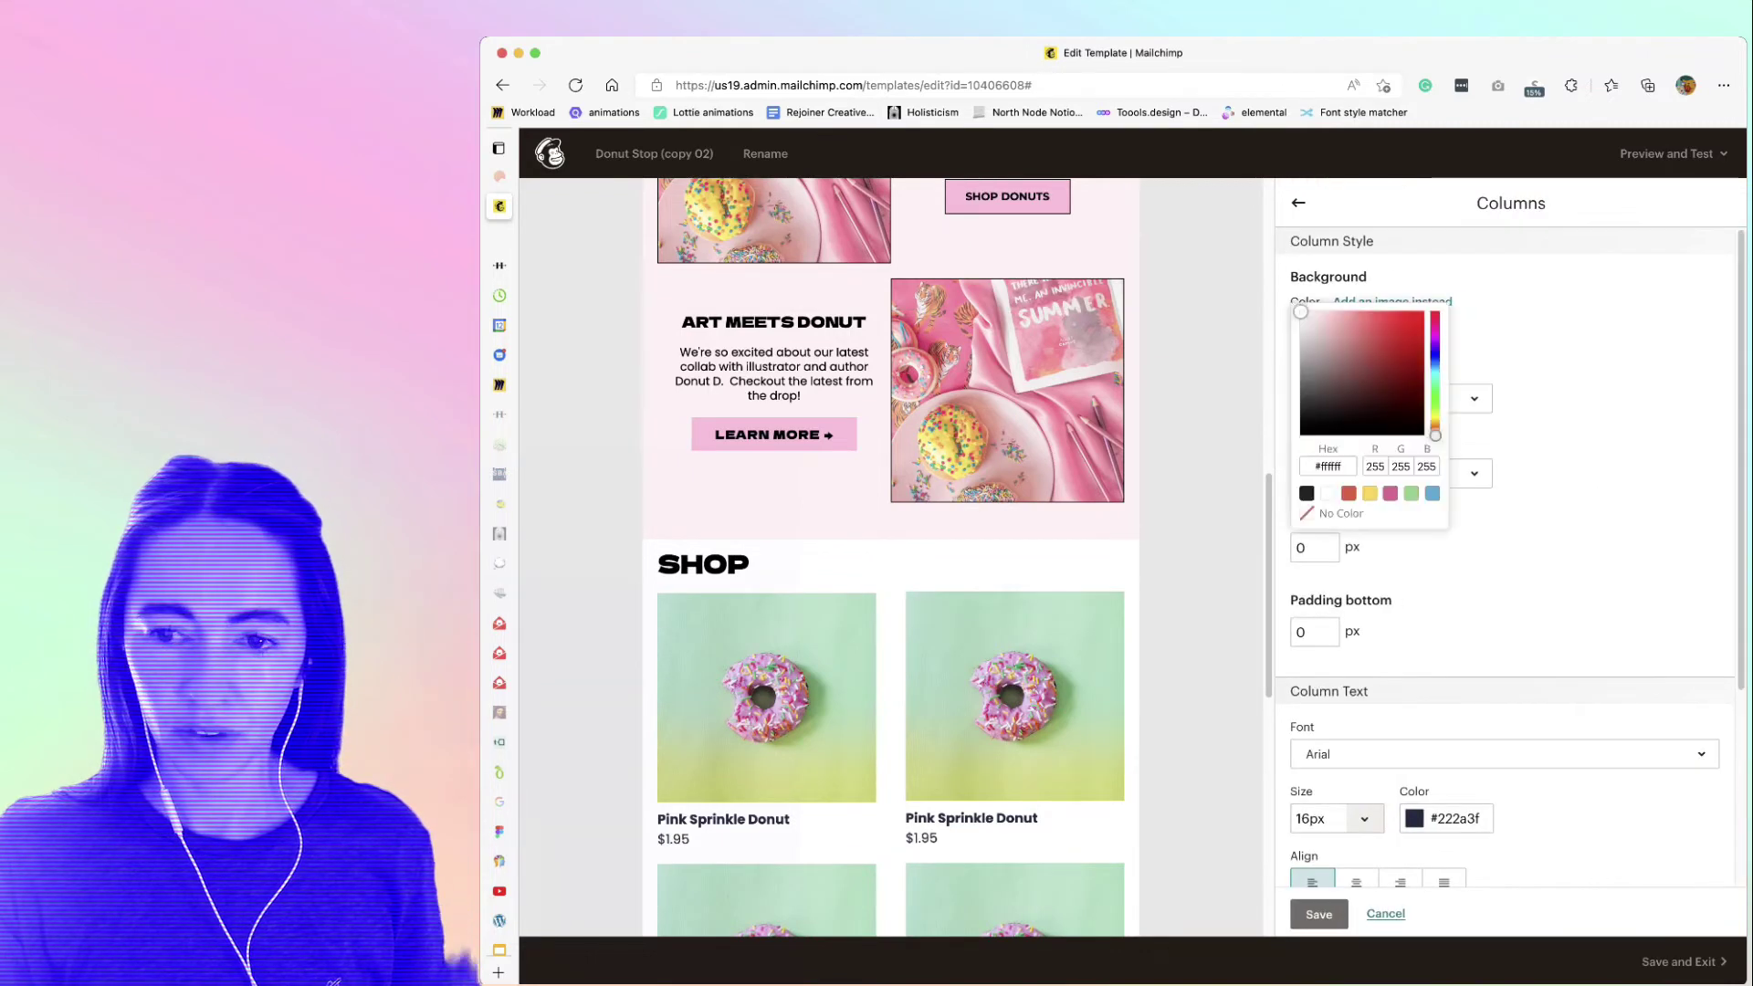
double_click(1327, 466)
text(fff1f5)
key(Return)
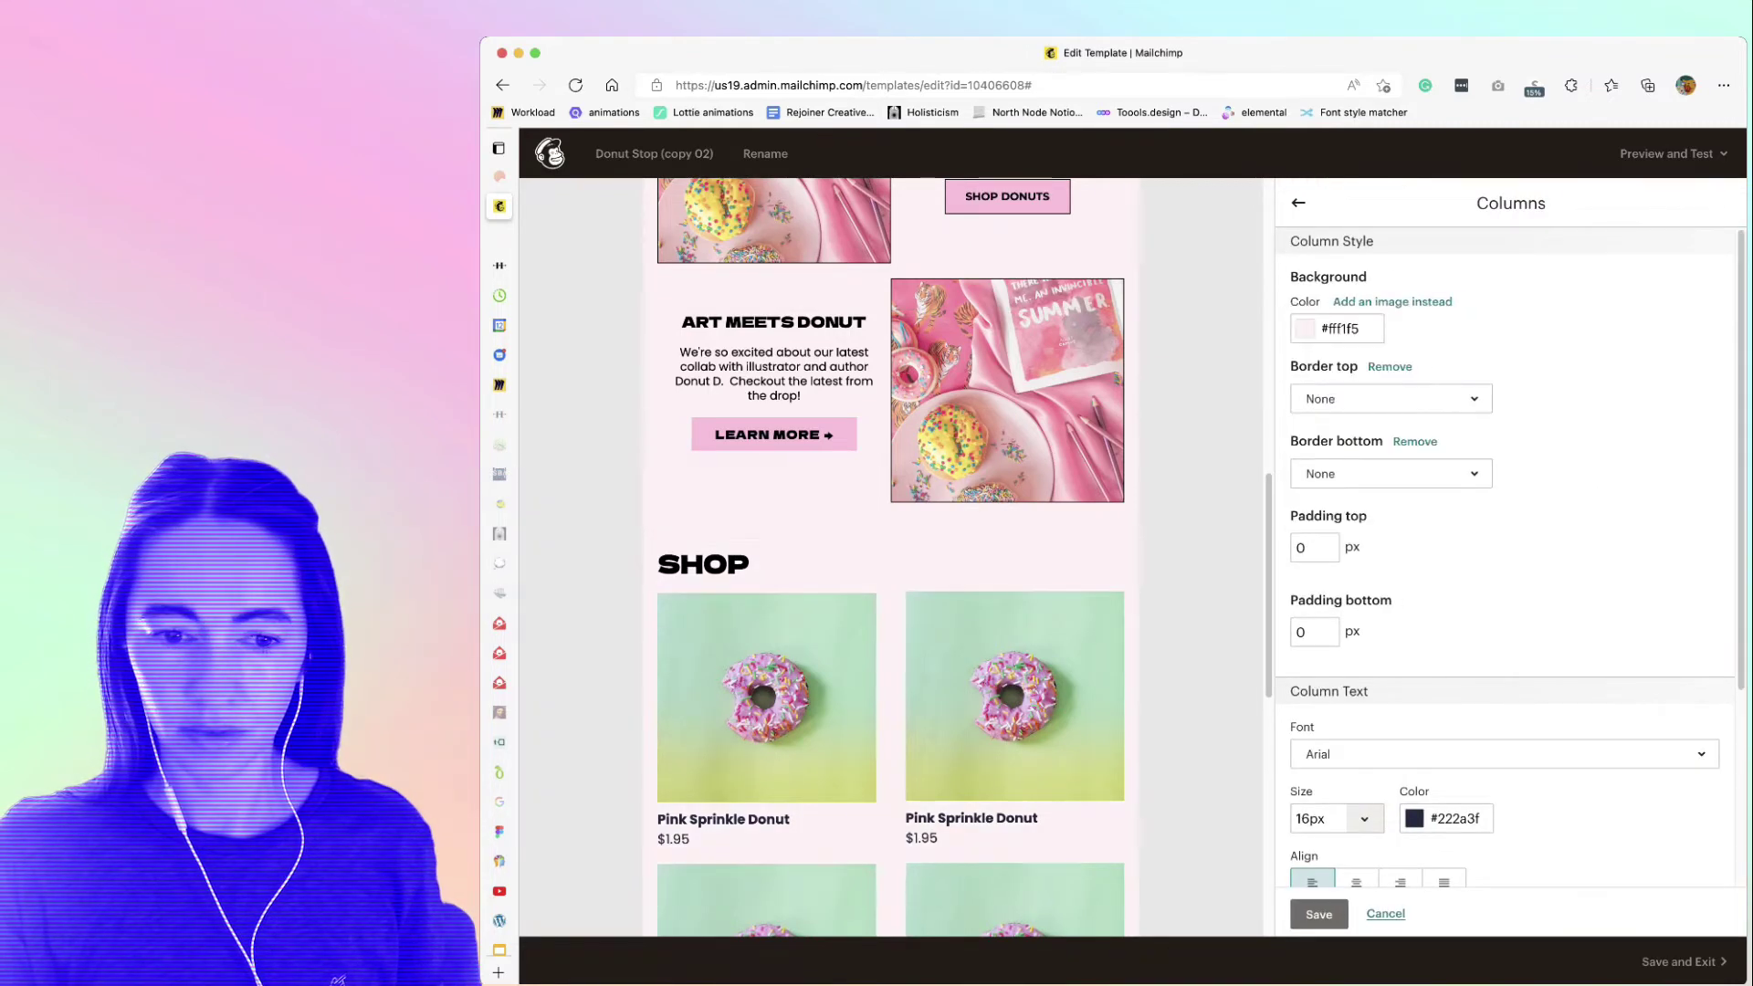
scroll(891, 547, down, 3)
scroll(891, 616, down, 2)
scroll(890, 616, down, 4)
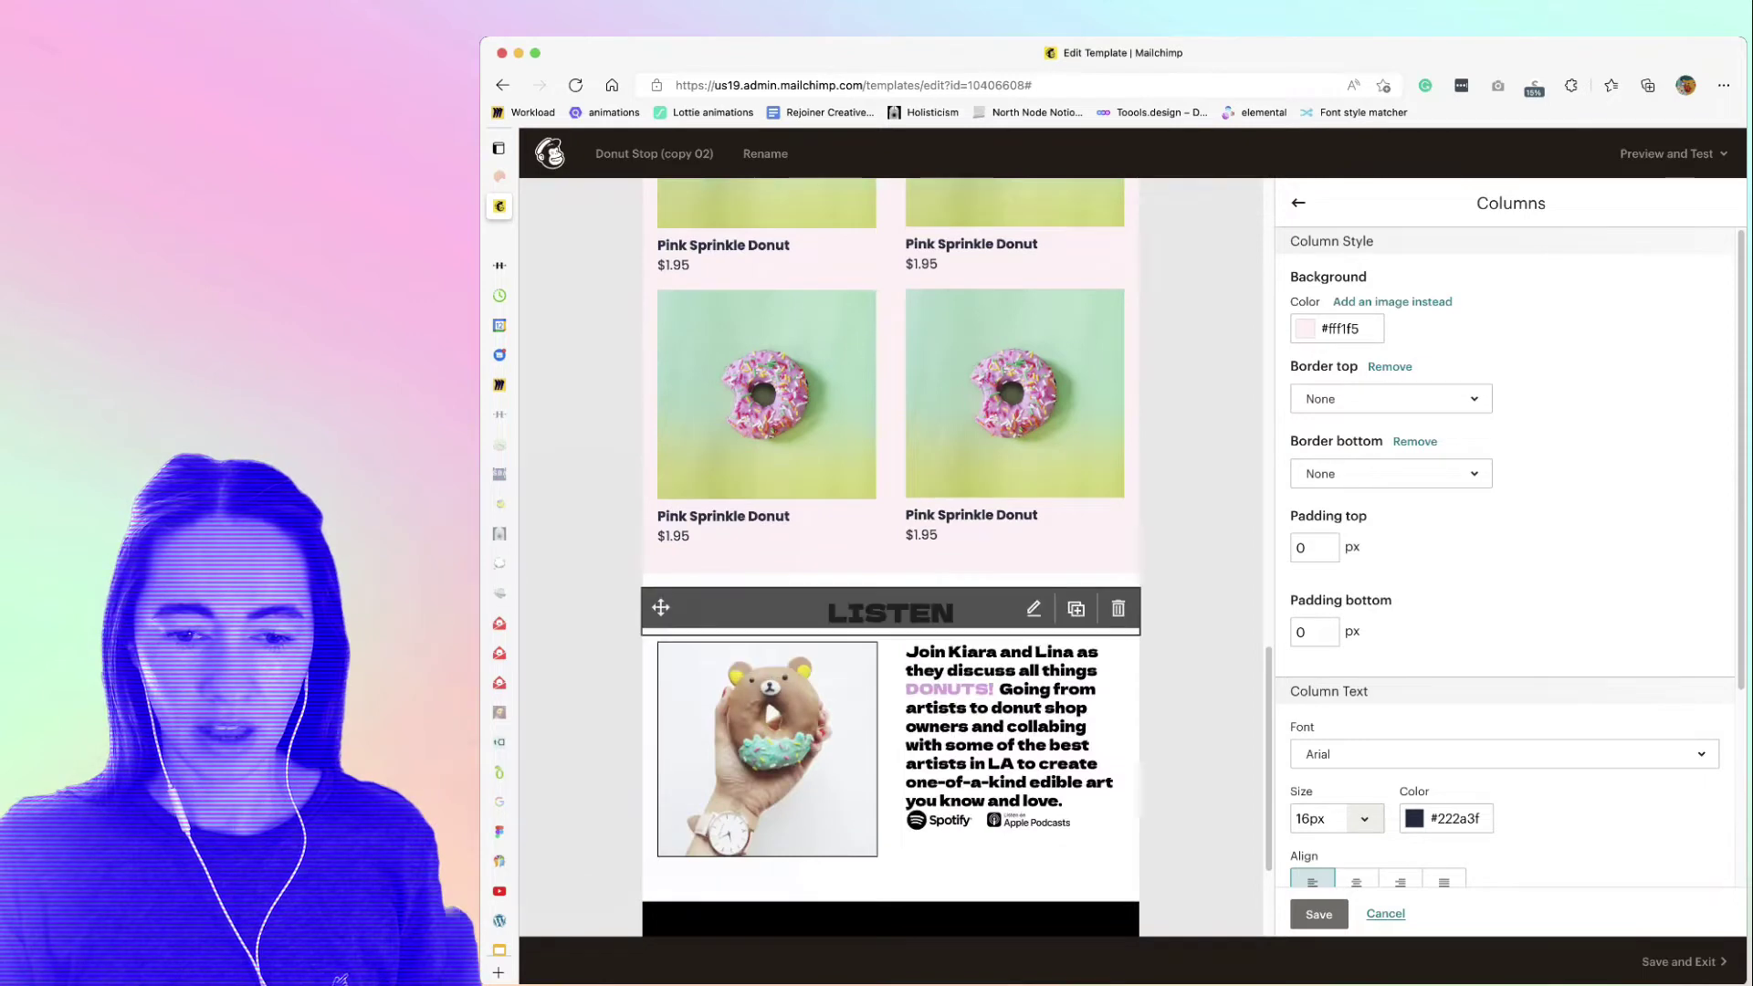
click(1318, 913)
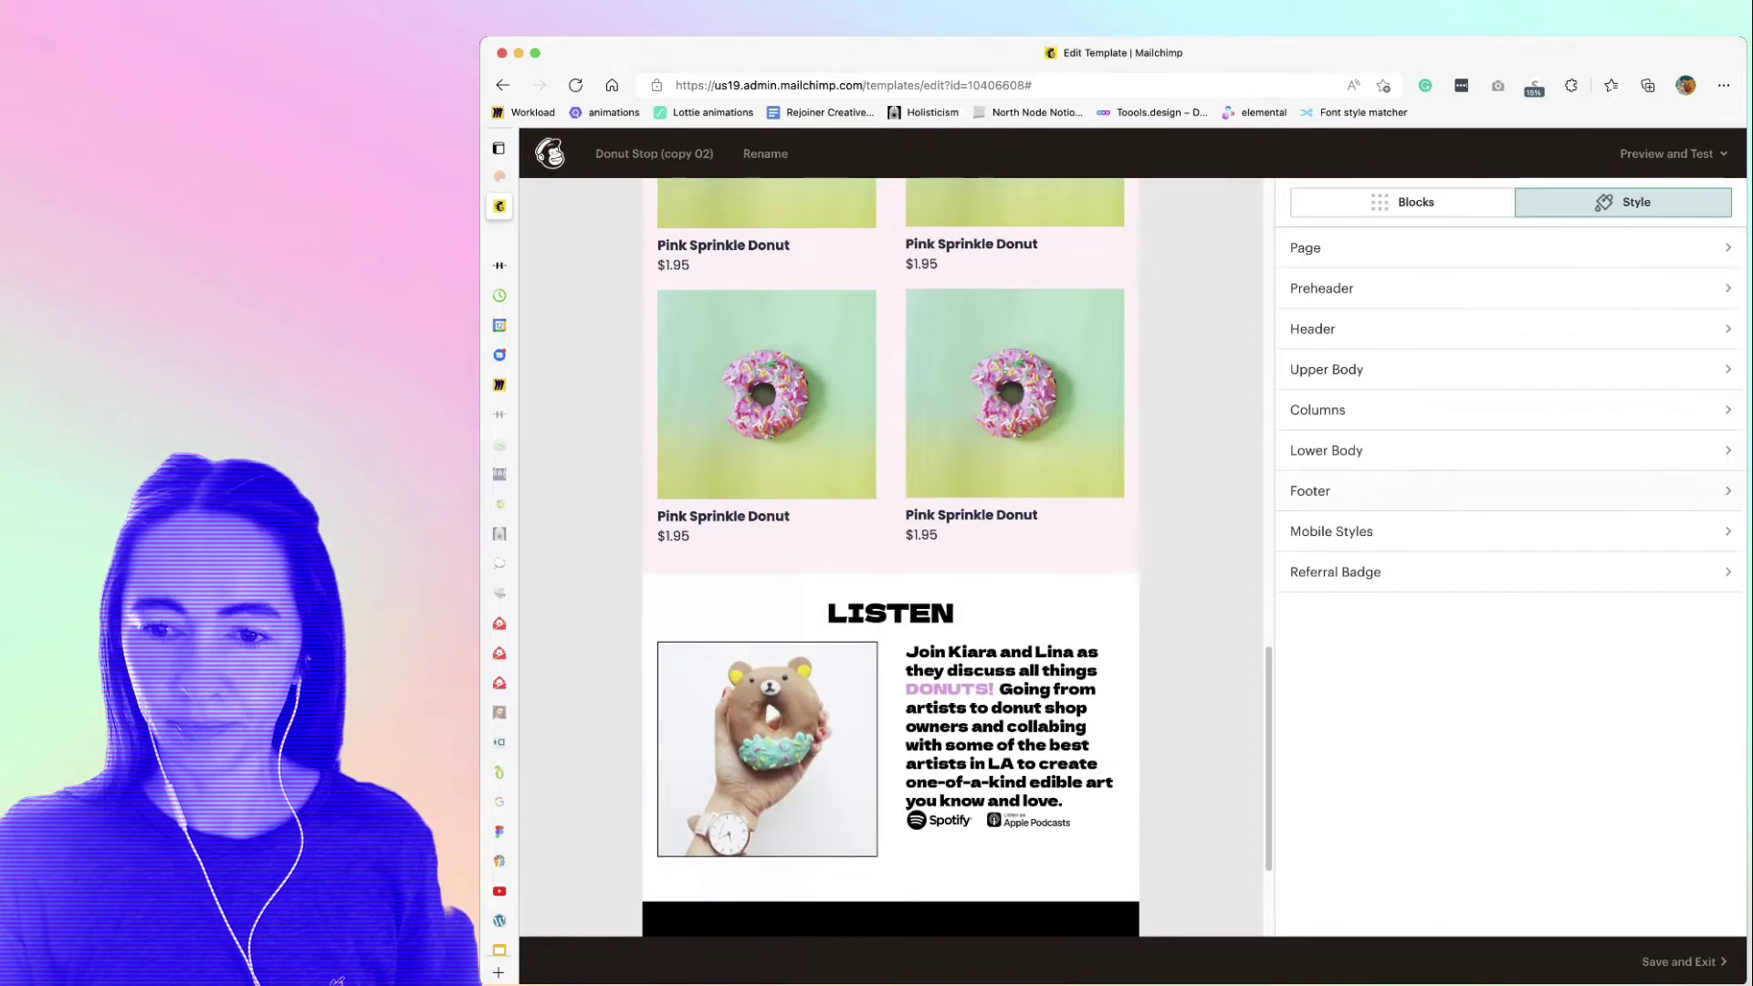
- Give the Lower Body (LISTEN section) a #fff1f5 background and save
click(1369, 449)
click(1337, 329)
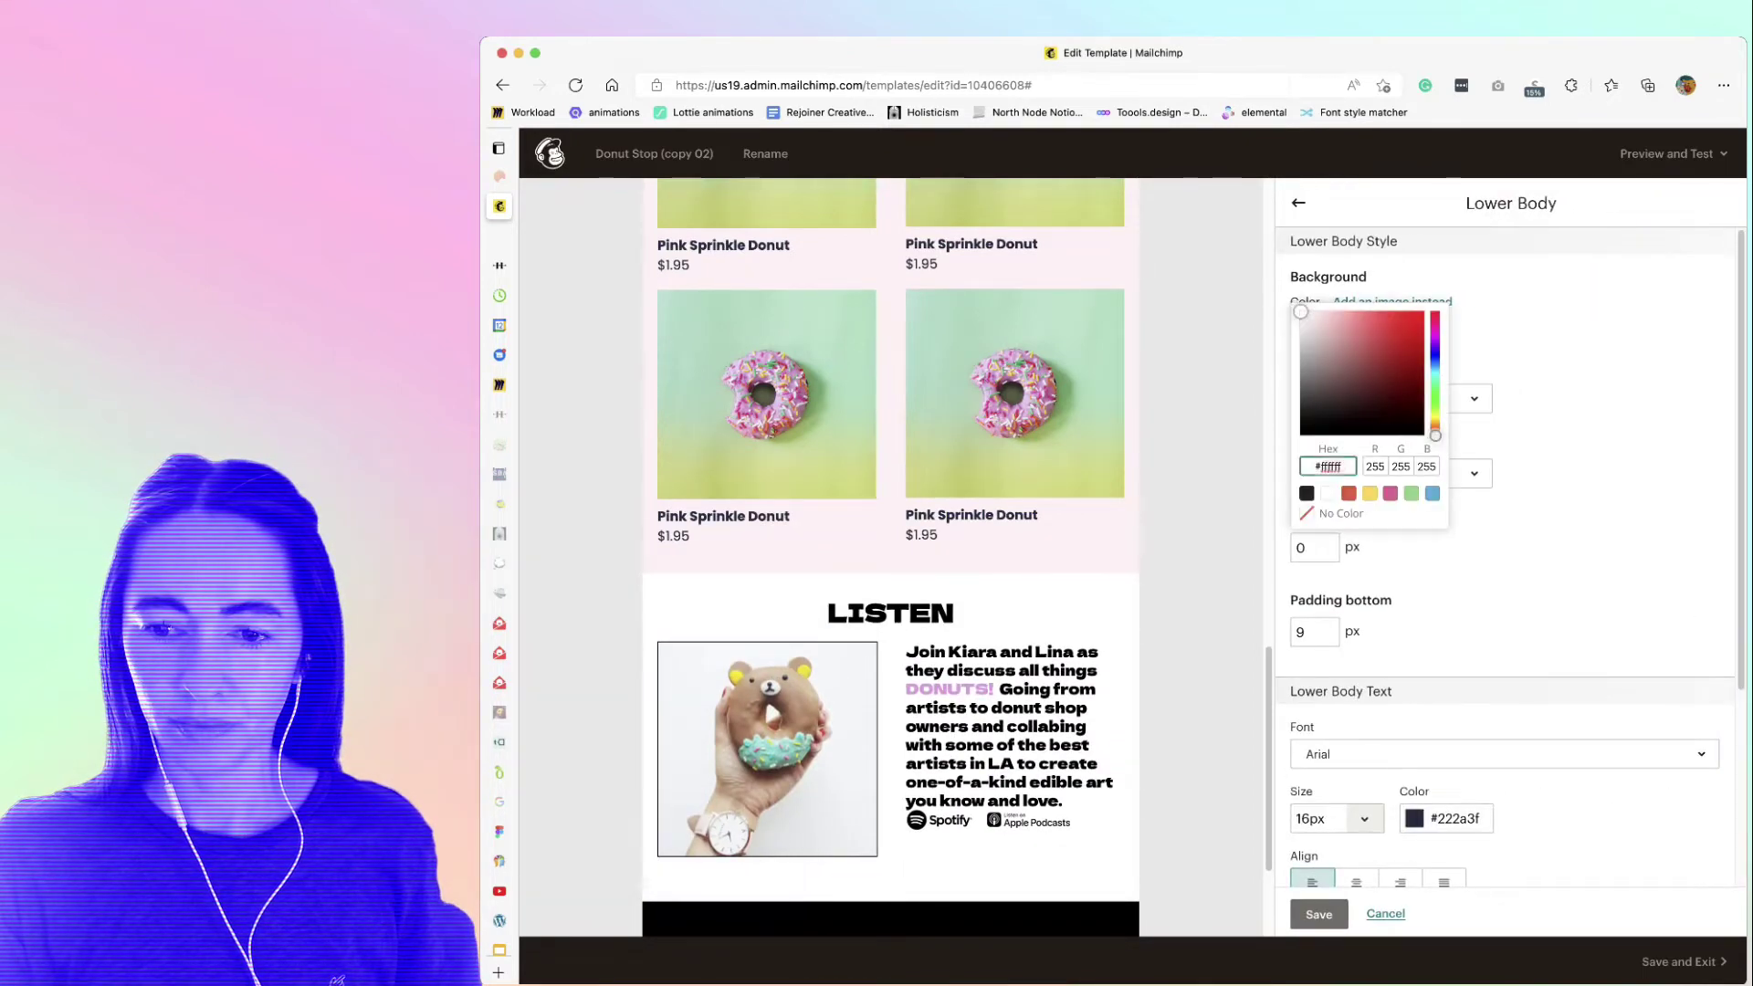
text(#fff1f5)
key(Return)
click(1317, 913)
scroll(890, 768, down, 2)
scroll(891, 767, down, 2)
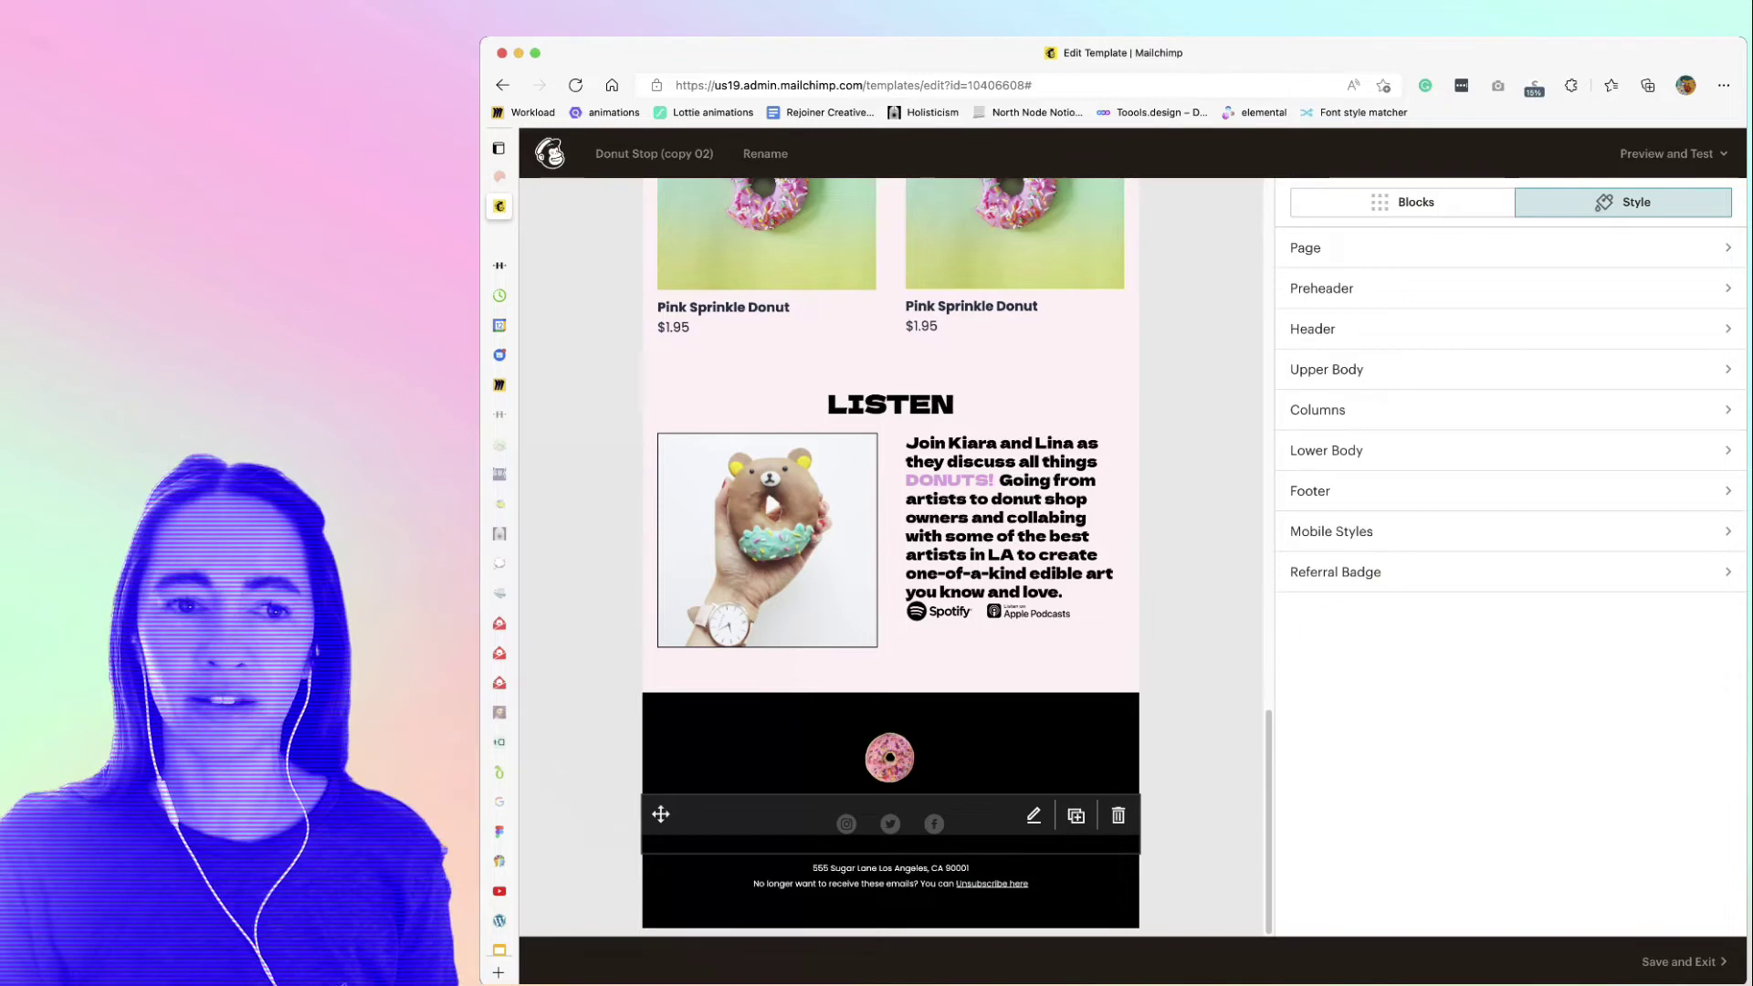
- Change the footer background from black to light pink #fff1f5 and save
click(1370, 491)
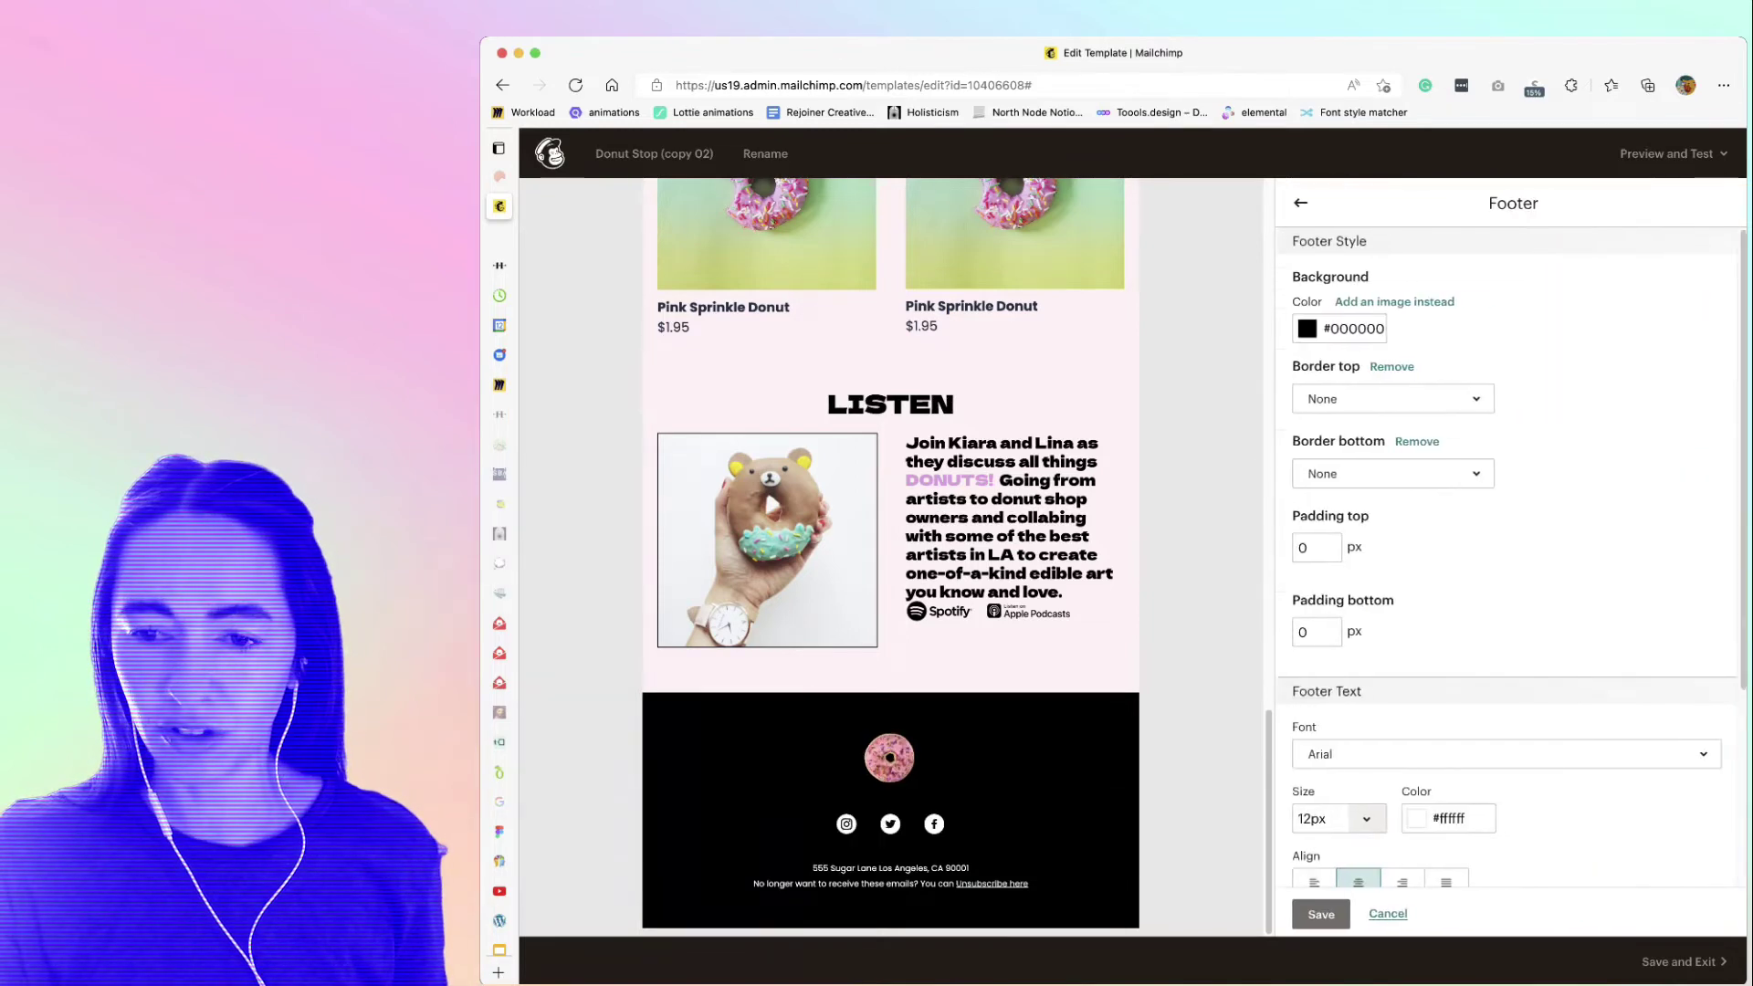
click(1305, 328)
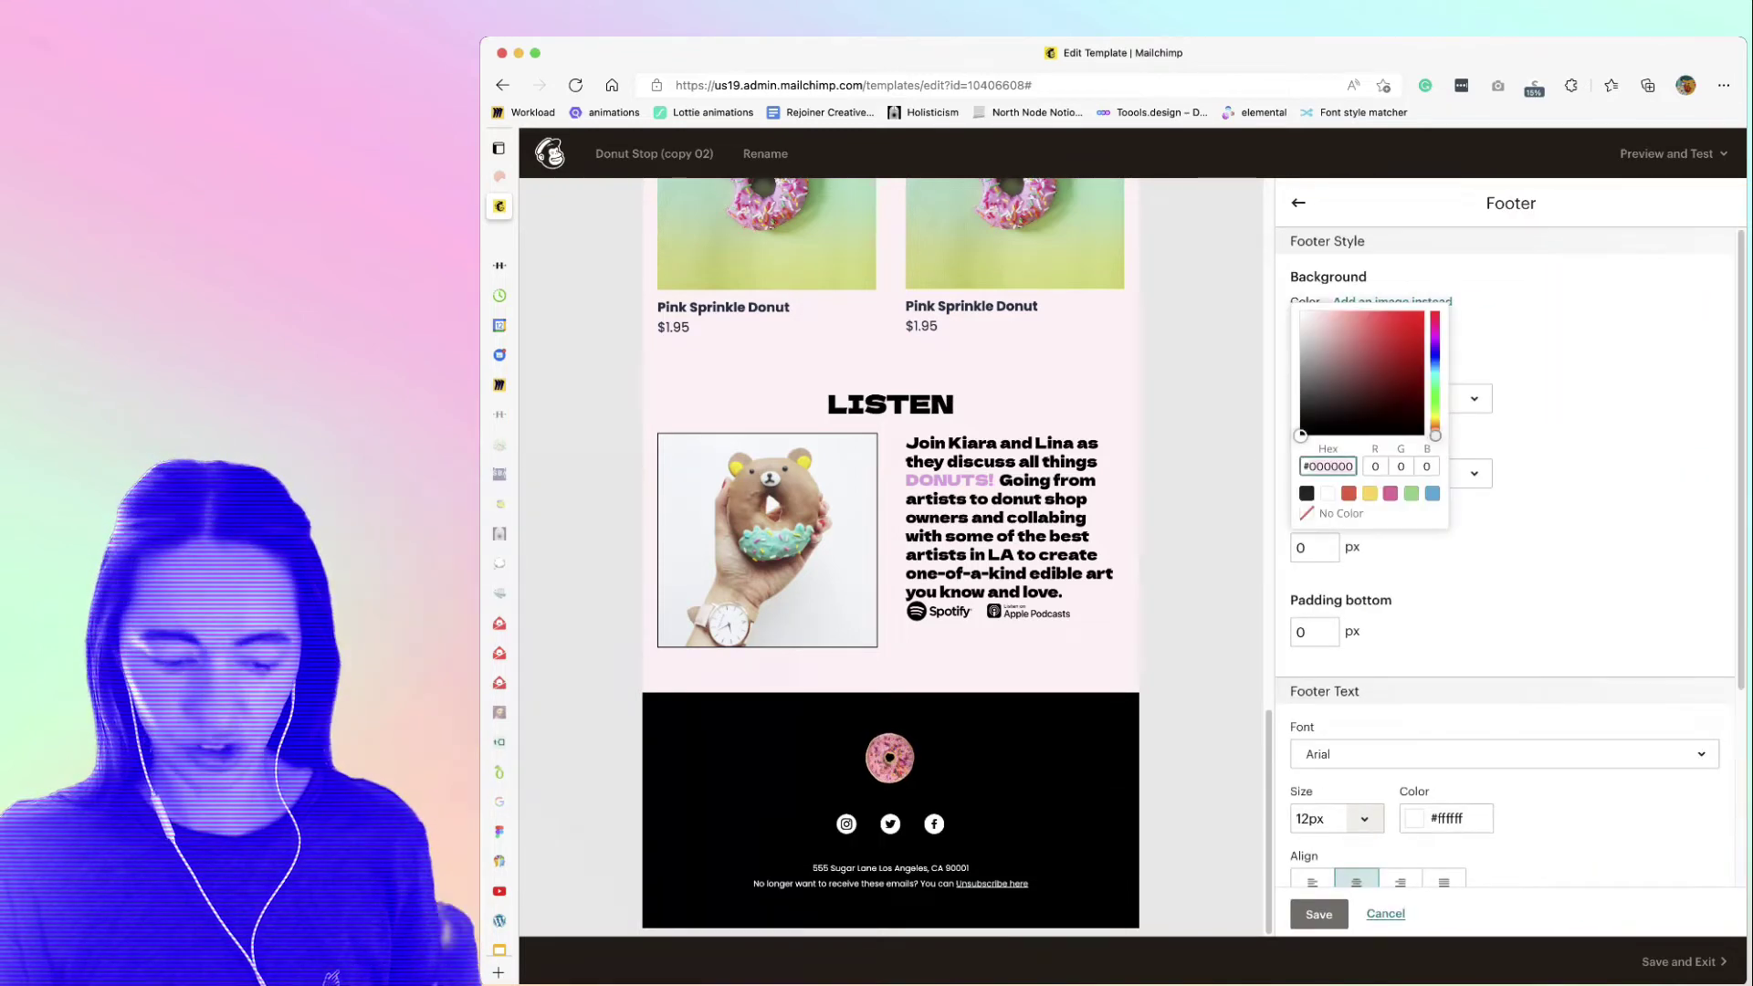
text(#fff1f5)
key(Return)
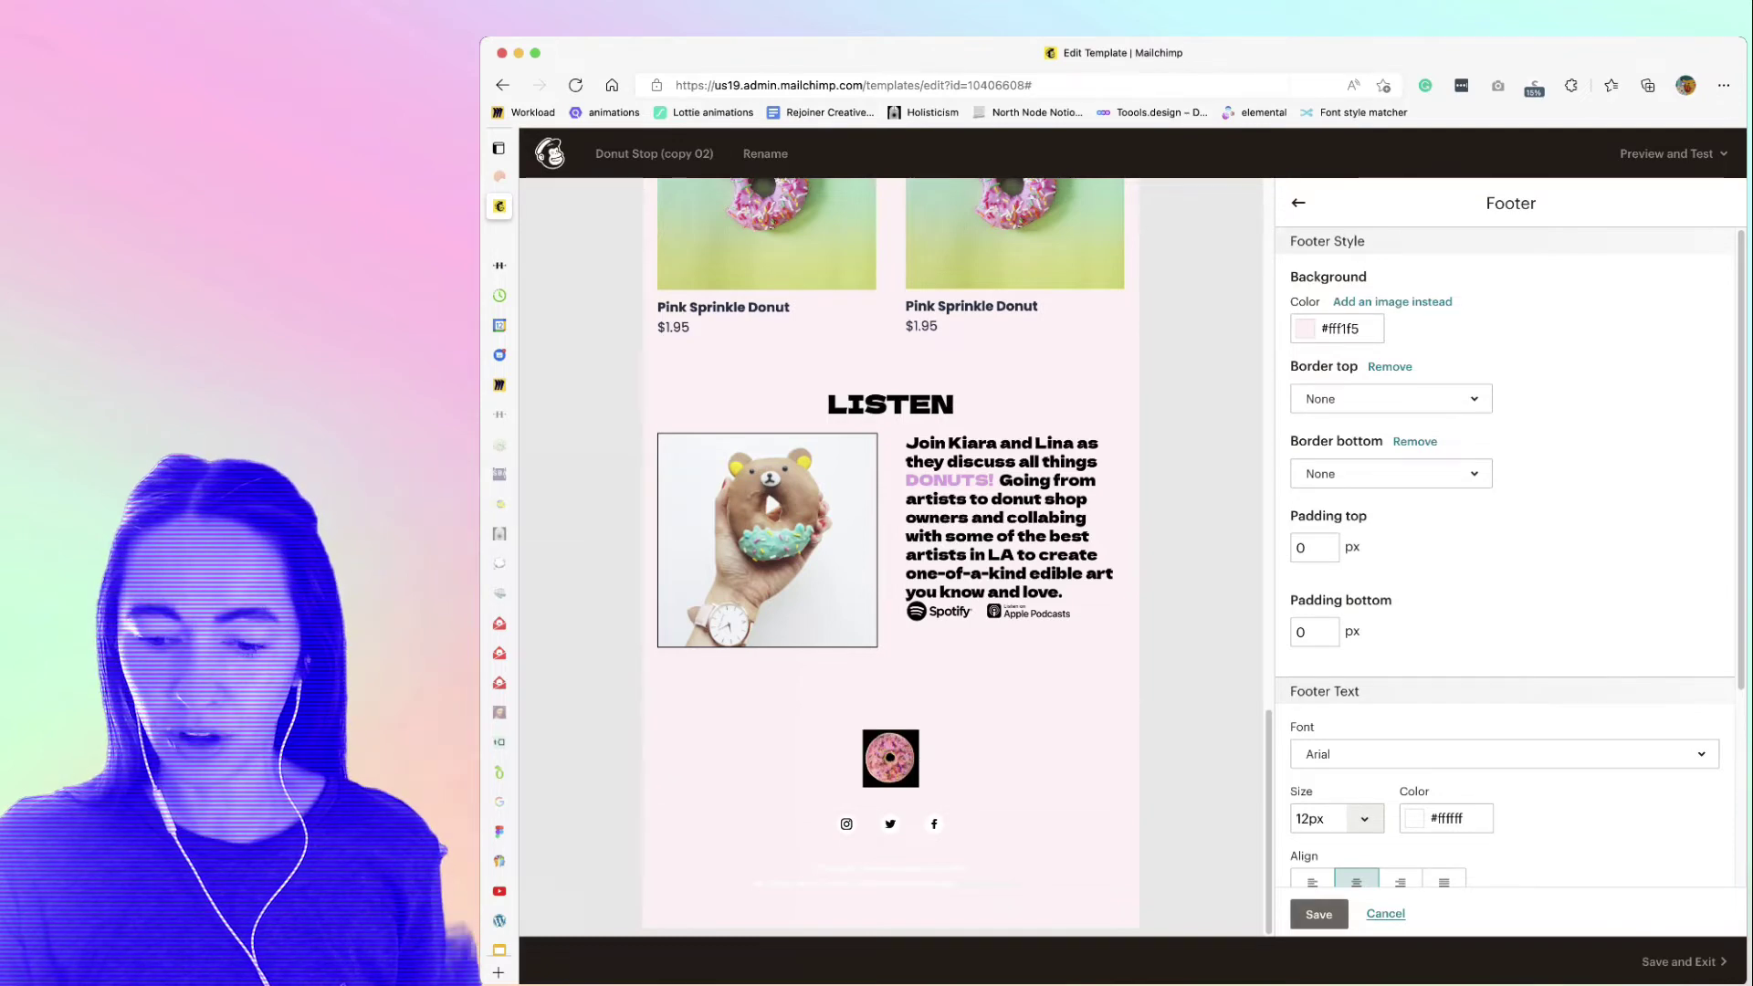
click(1317, 914)
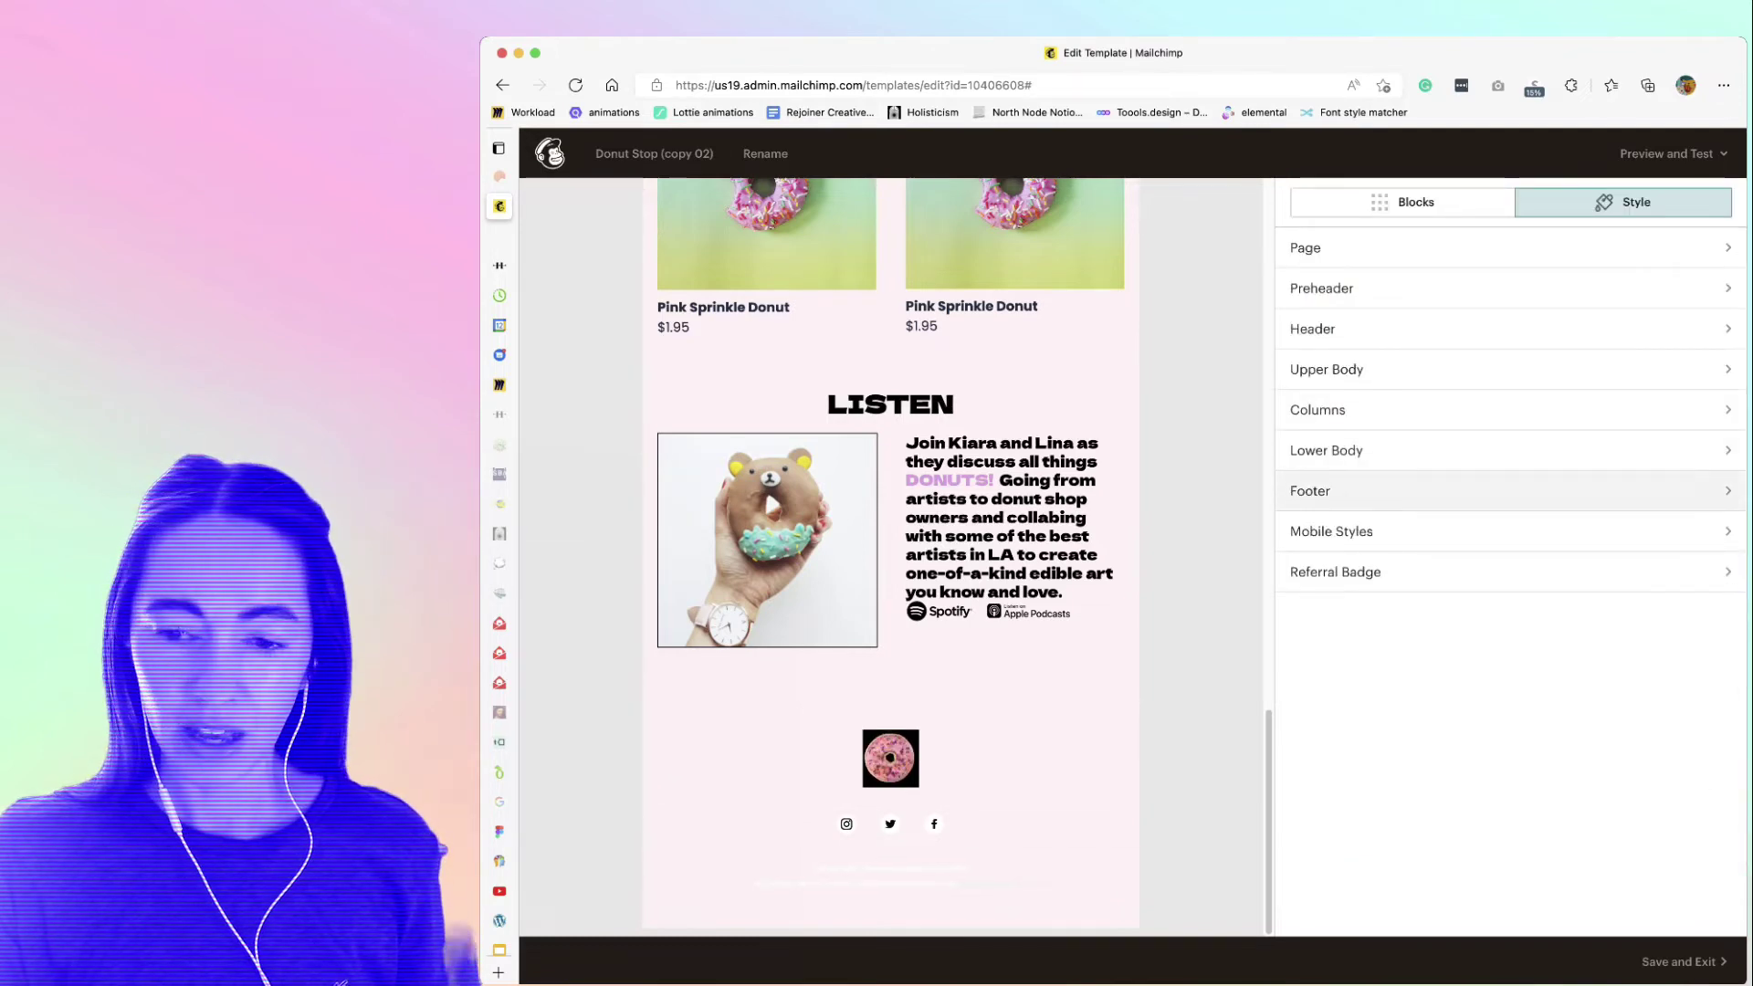
- Make the footer text and footer link colours black (#000000) and save
click(1369, 490)
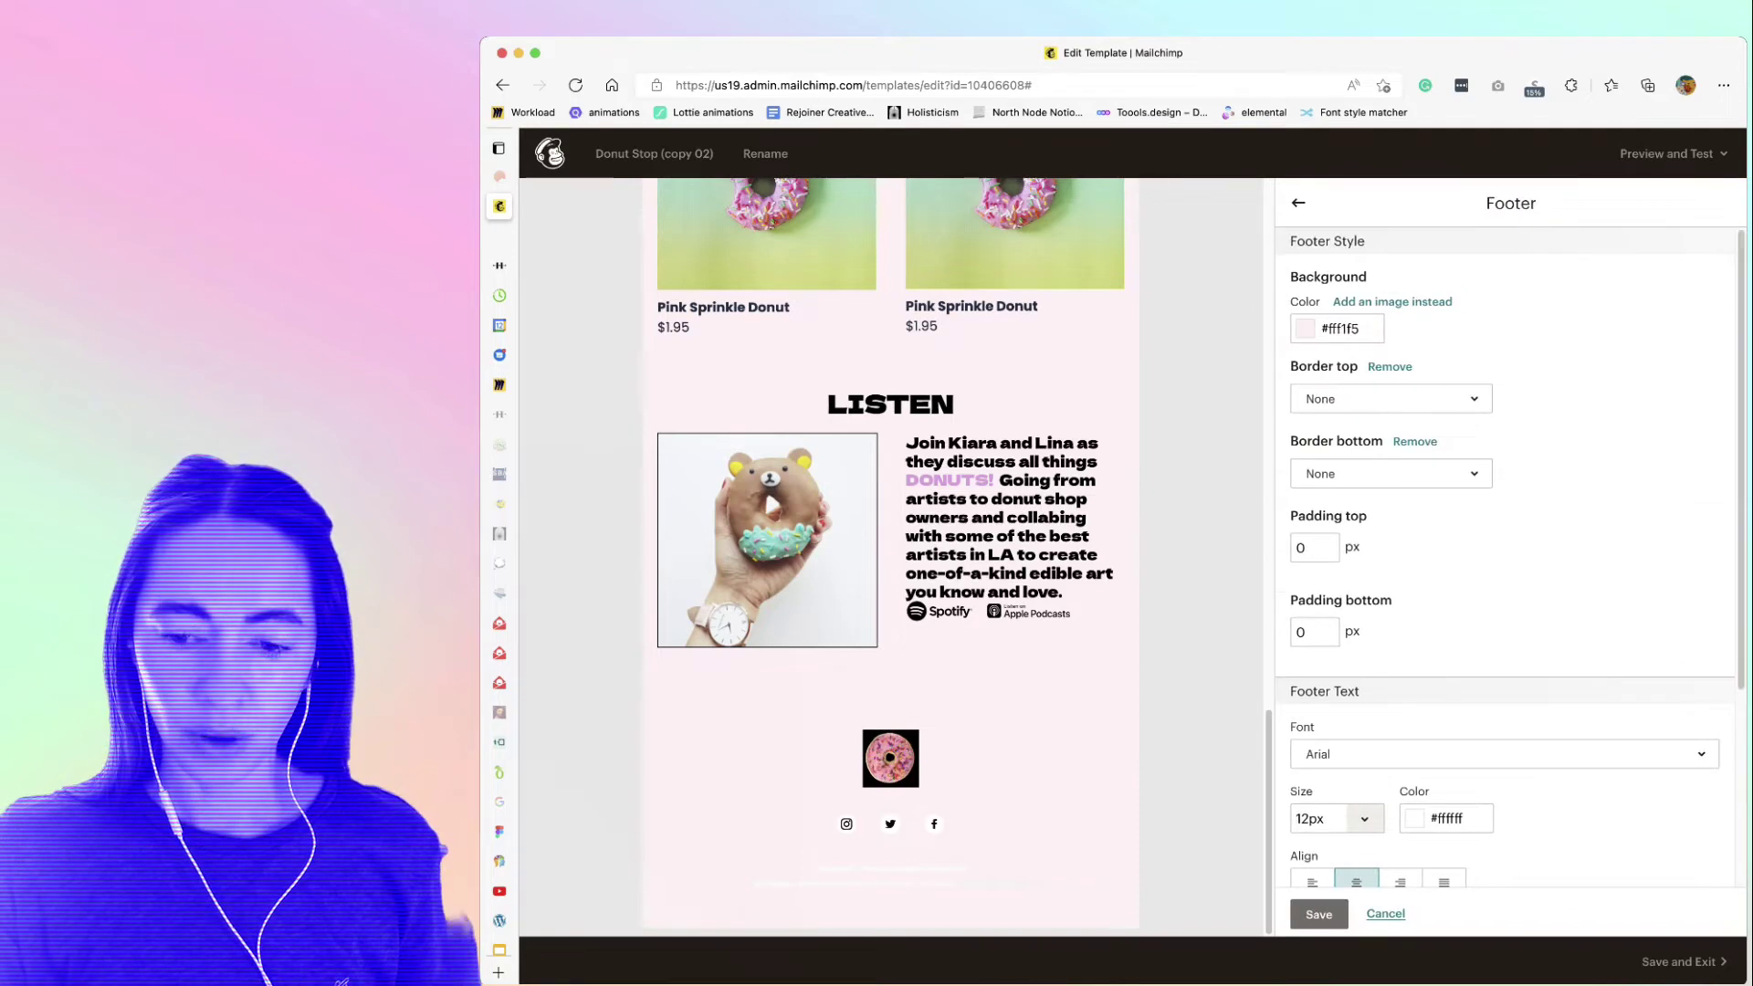
scroll(1507, 617, down, 2)
click(1438, 721)
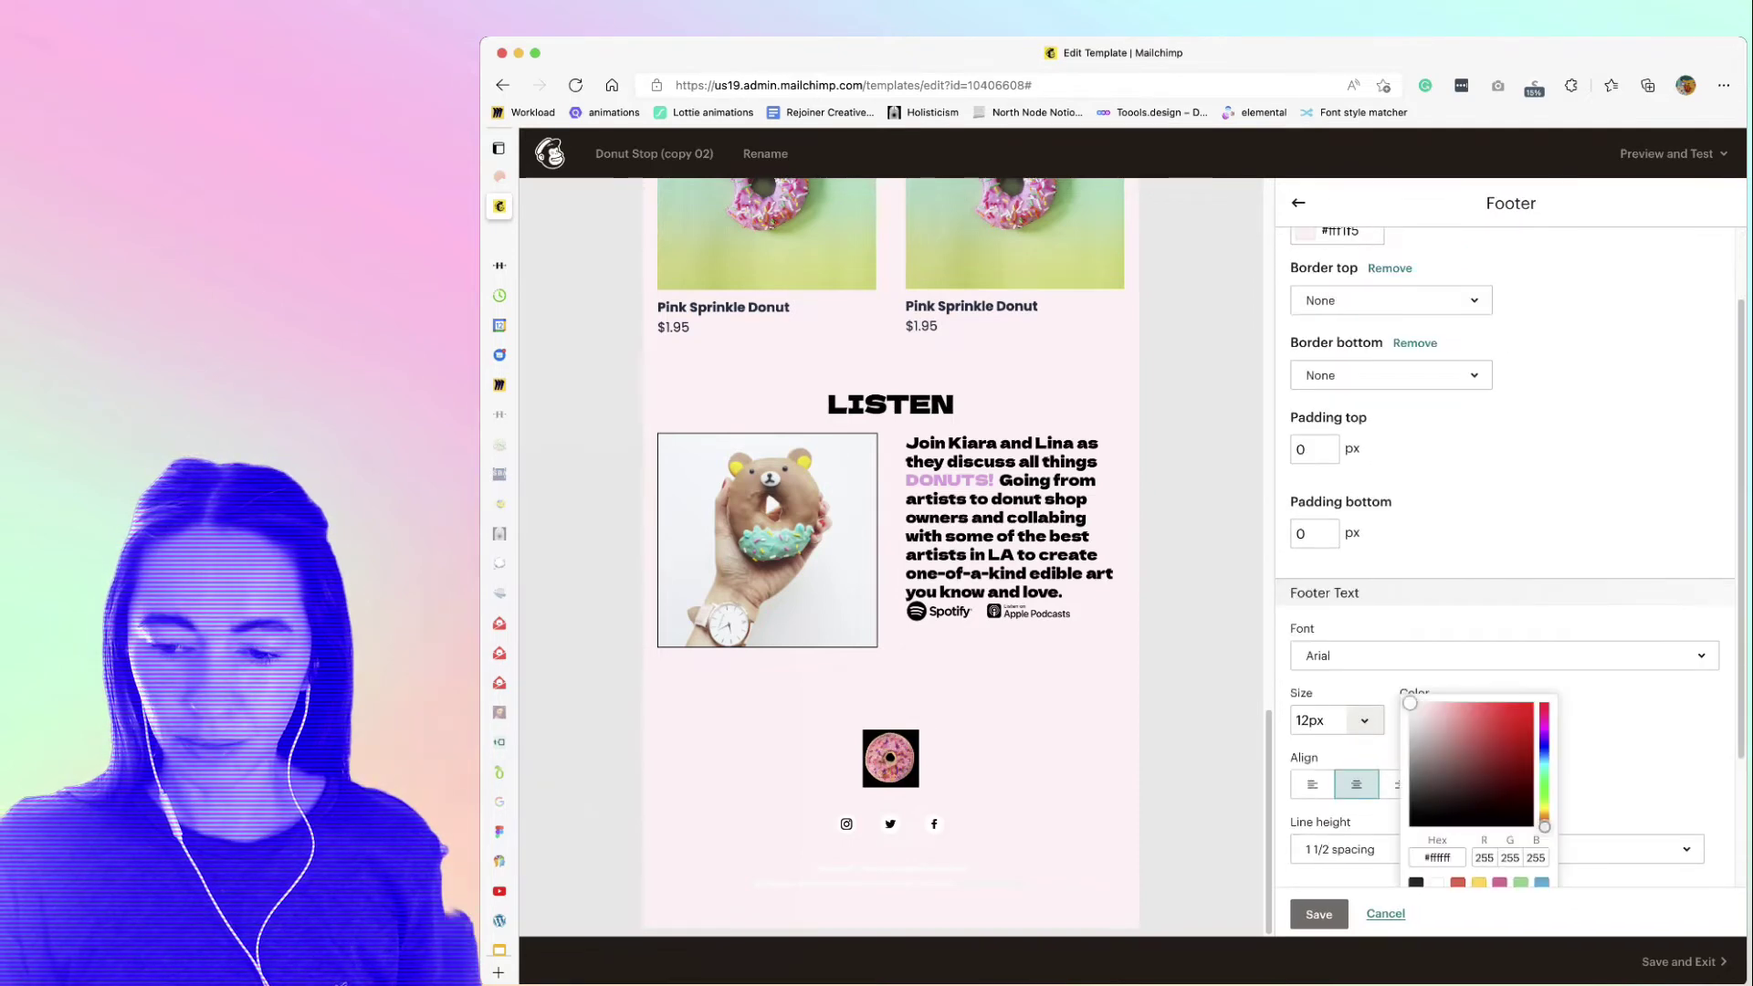
click(1416, 883)
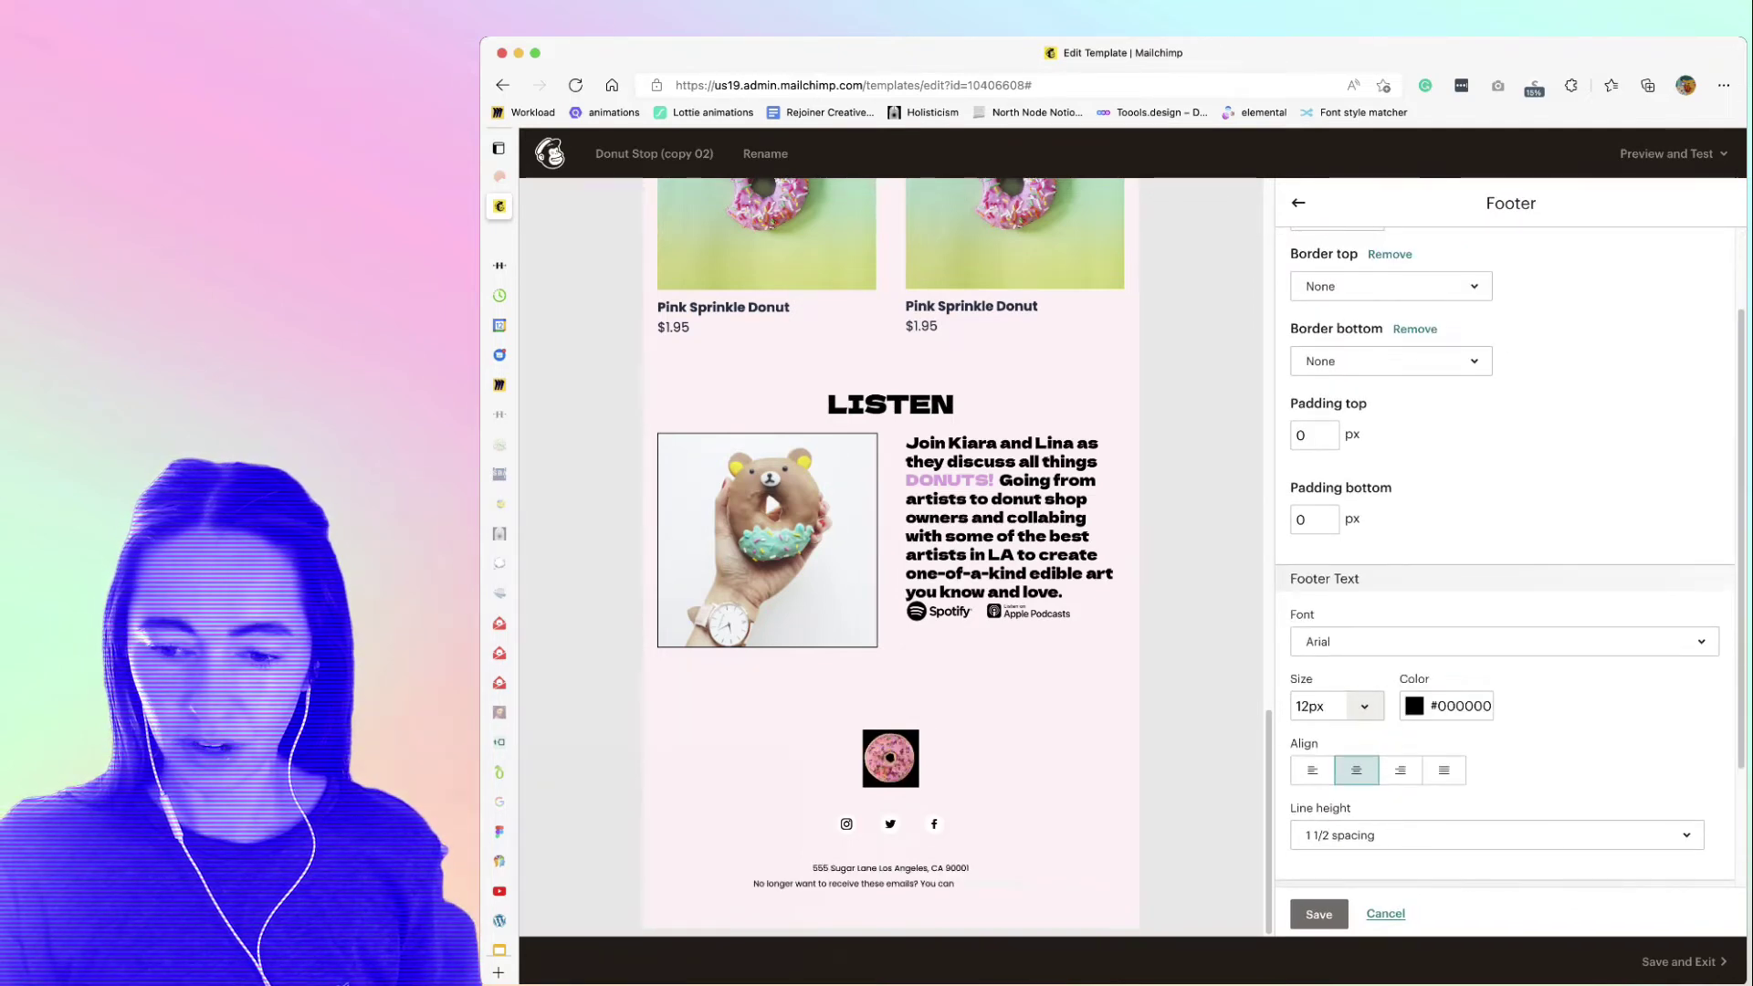
scroll(1506, 548, down, 3)
click(1337, 791)
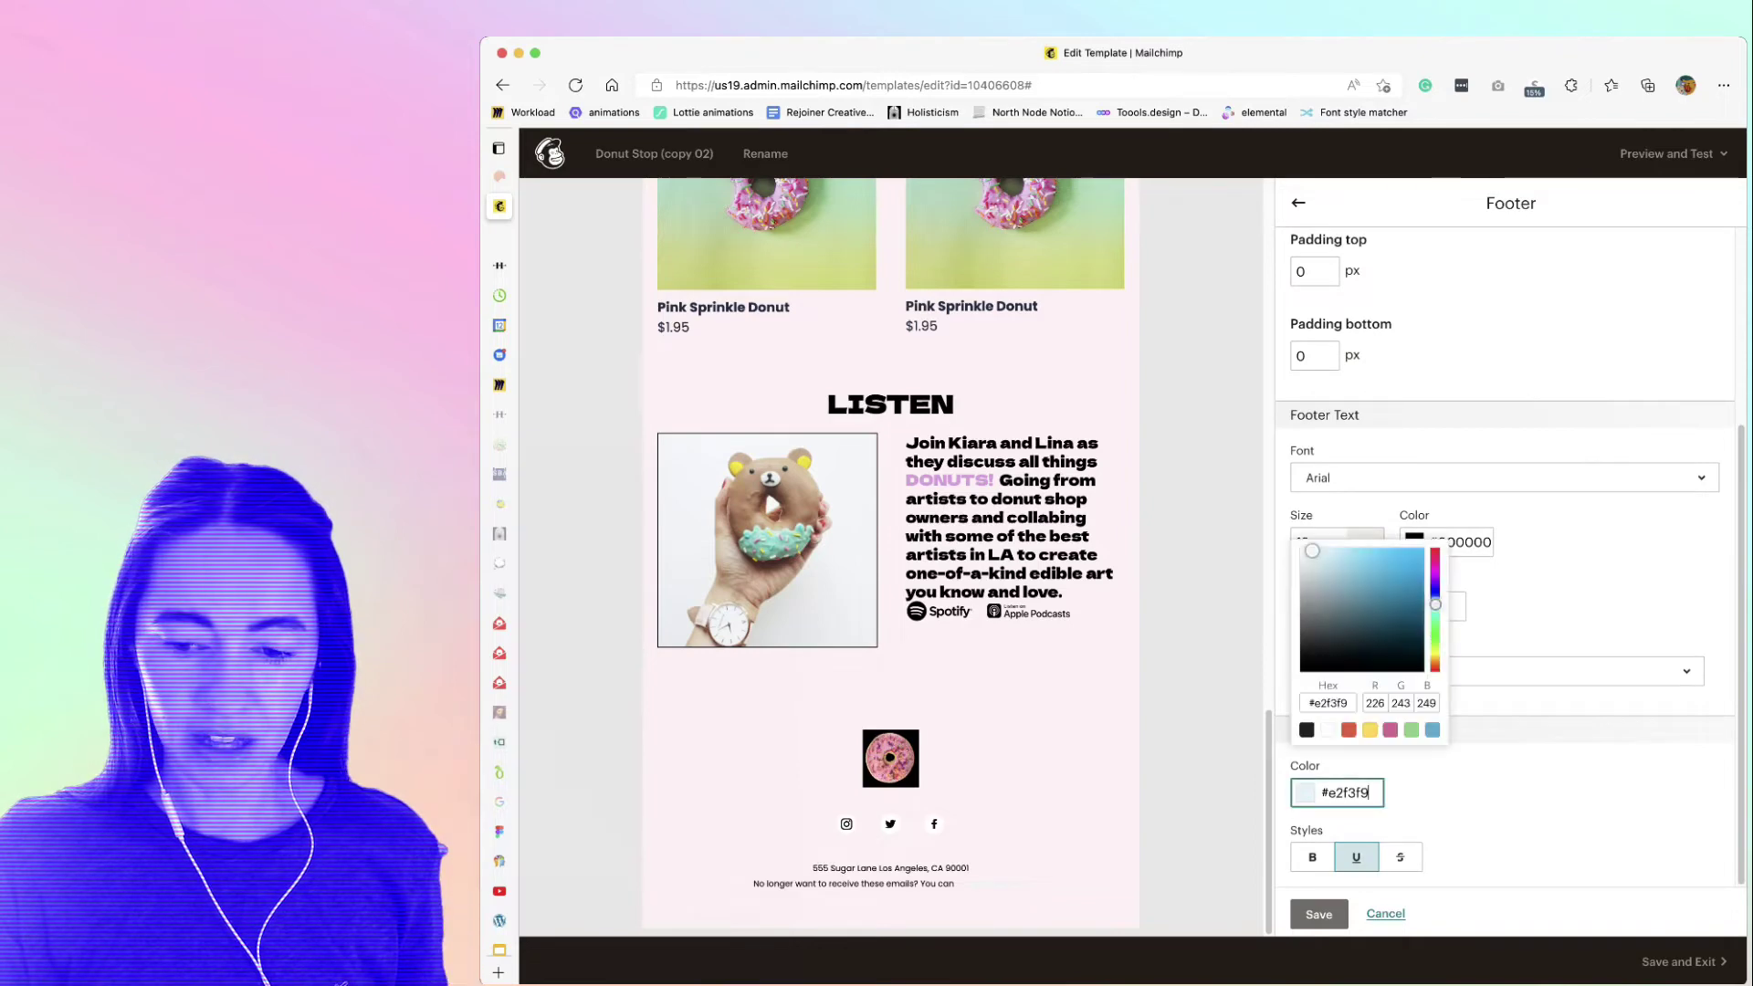
click(1305, 729)
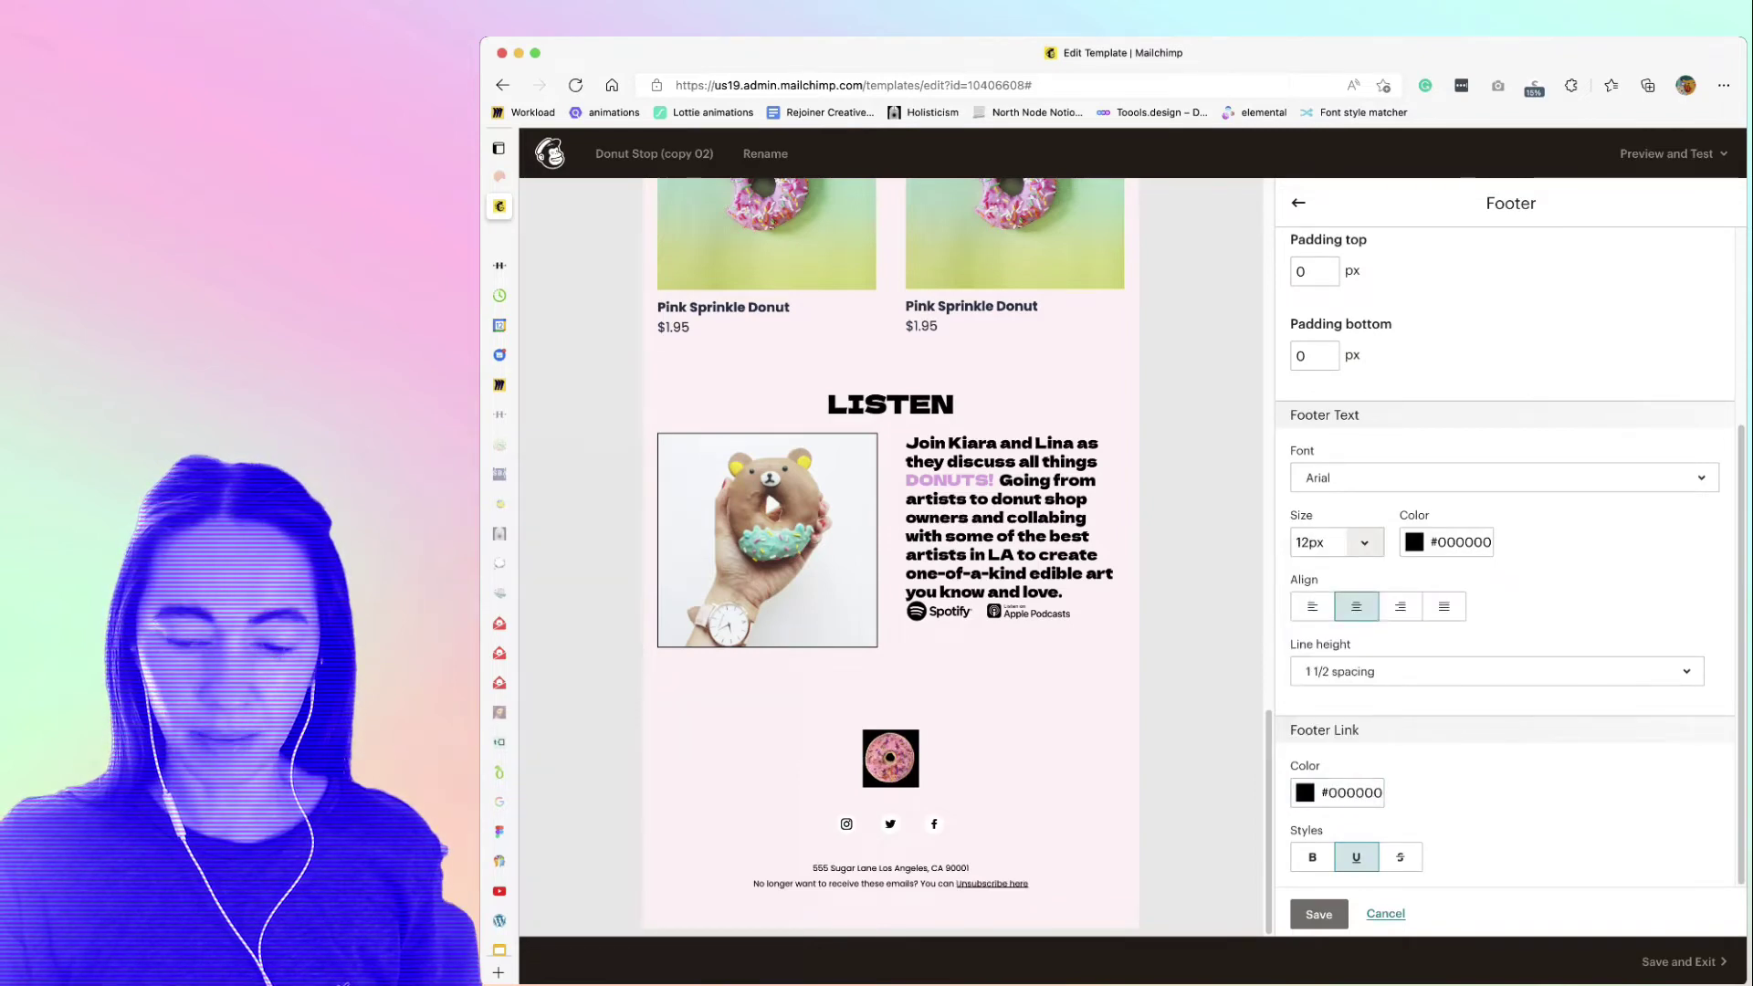
click(1318, 914)
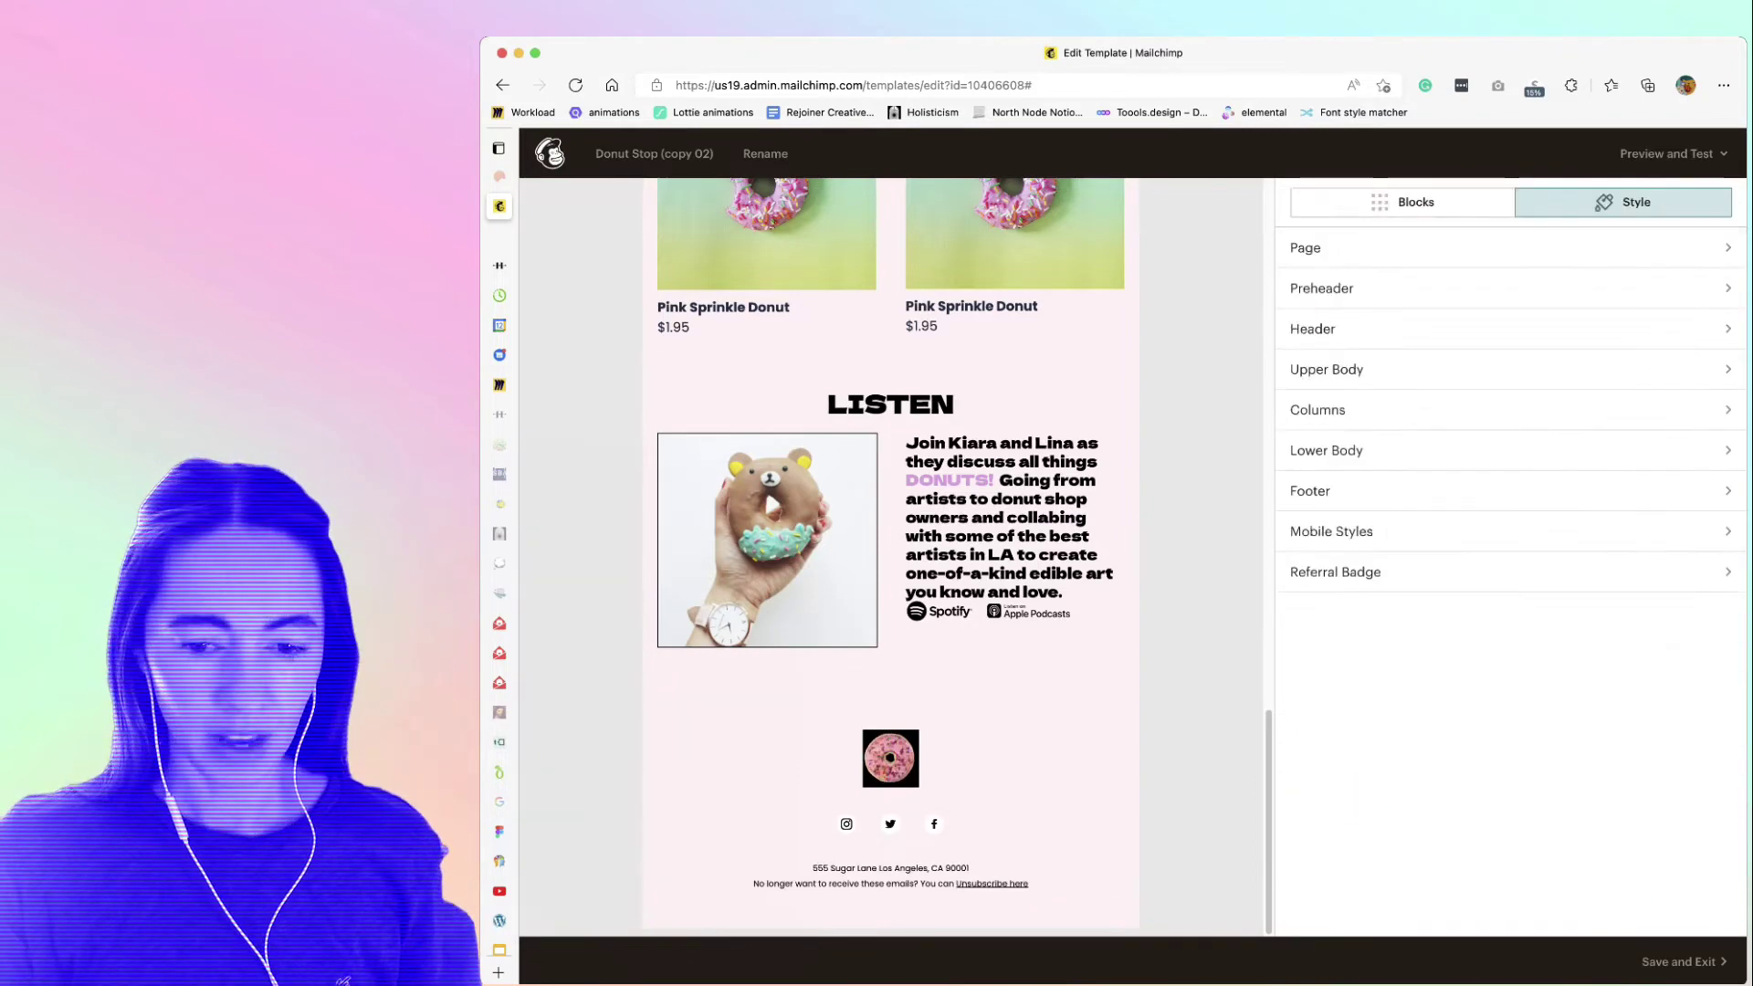
scroll(891, 548, up, 5)
scroll(890, 548, up, 5)
scroll(891, 548, up, 5)
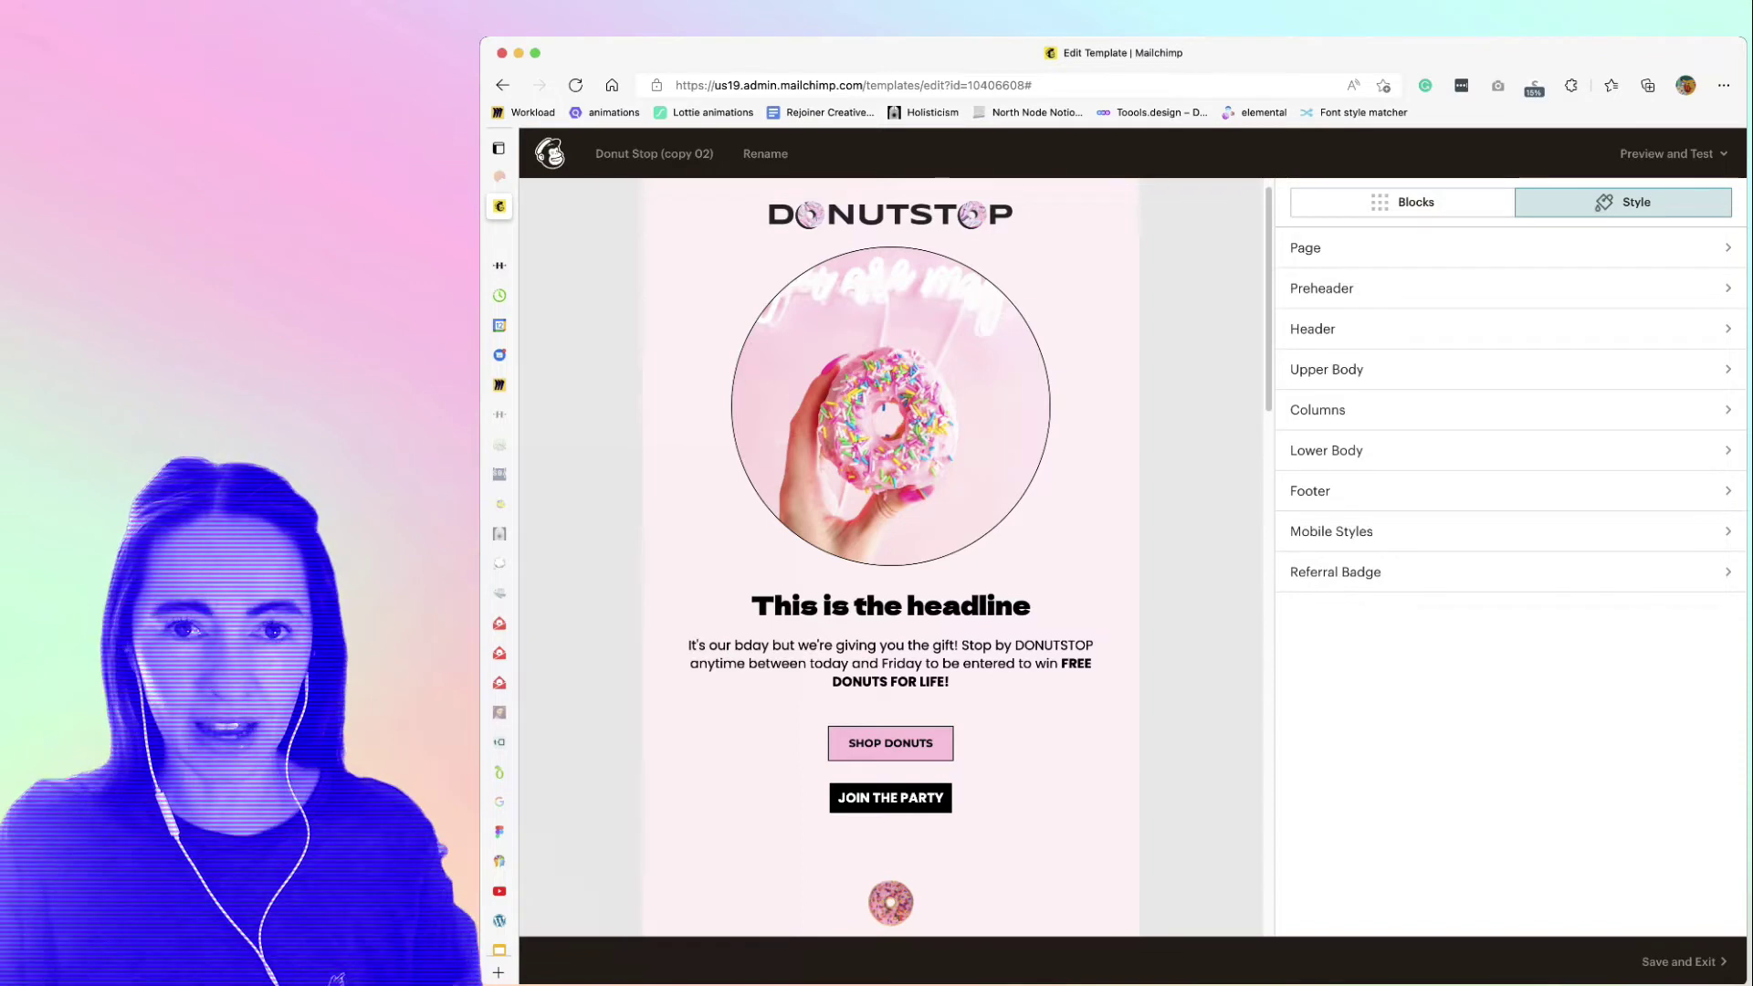
- Set the page background to light pink #fff1f5 and save
click(1370, 248)
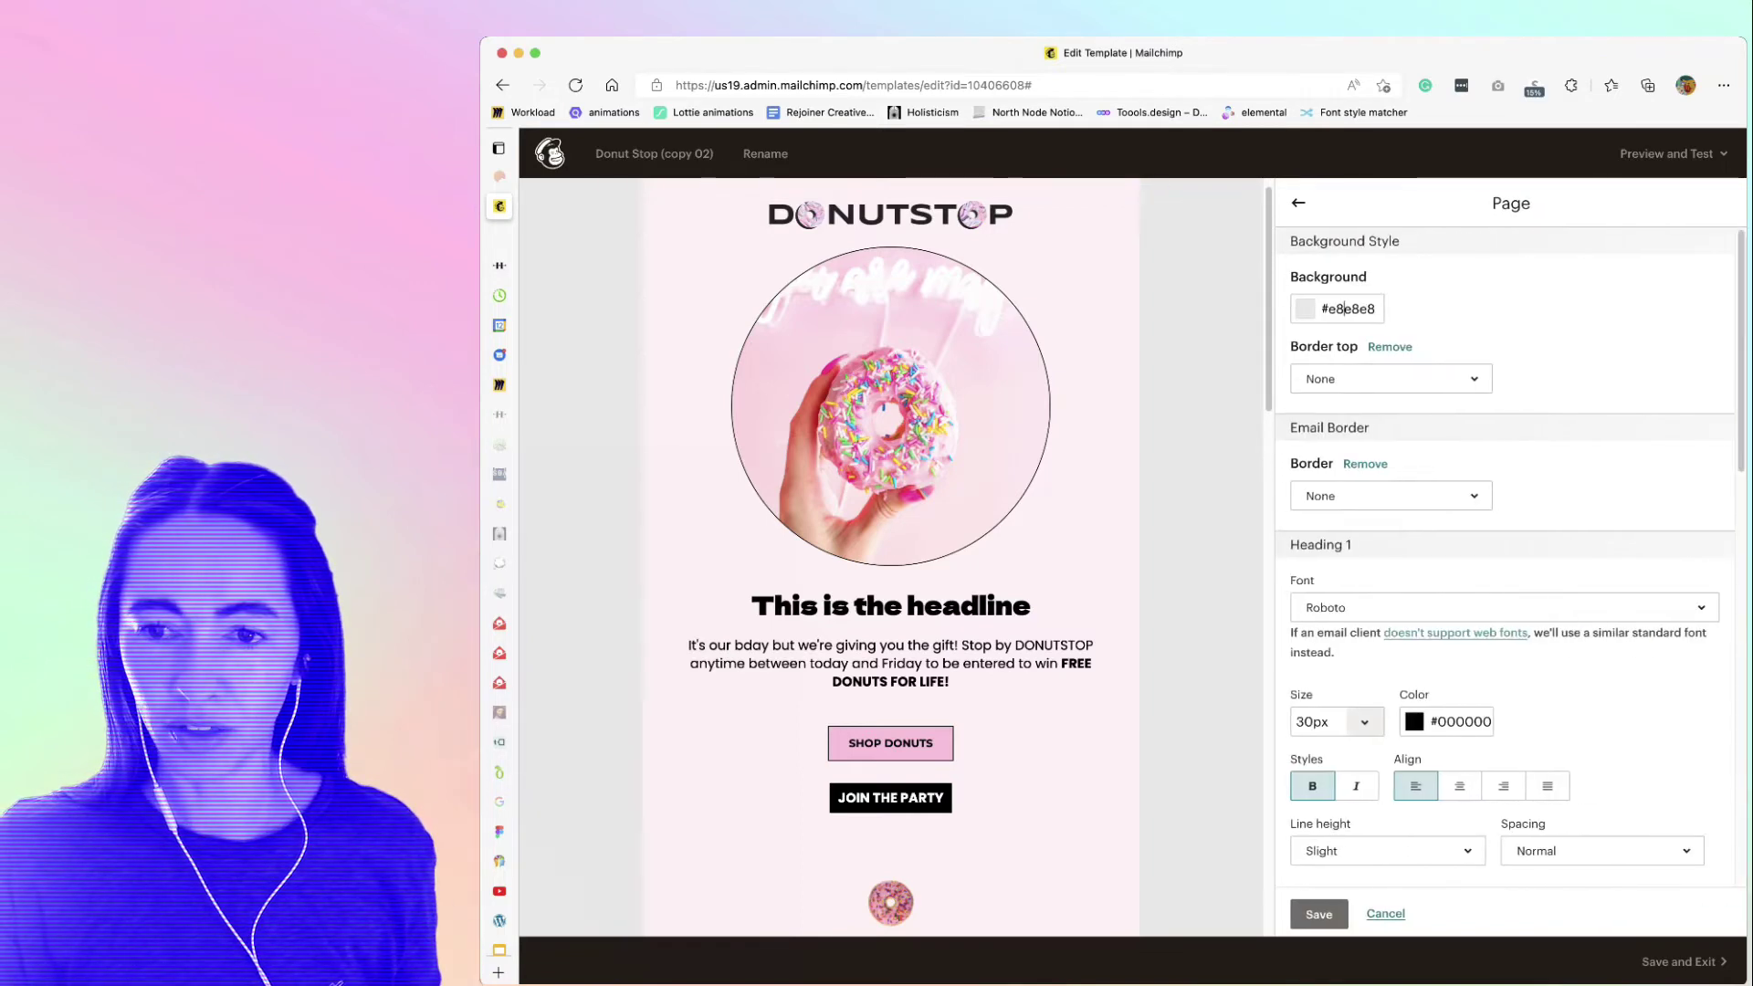
text(#fff1f5)
key(Return)
click(1317, 914)
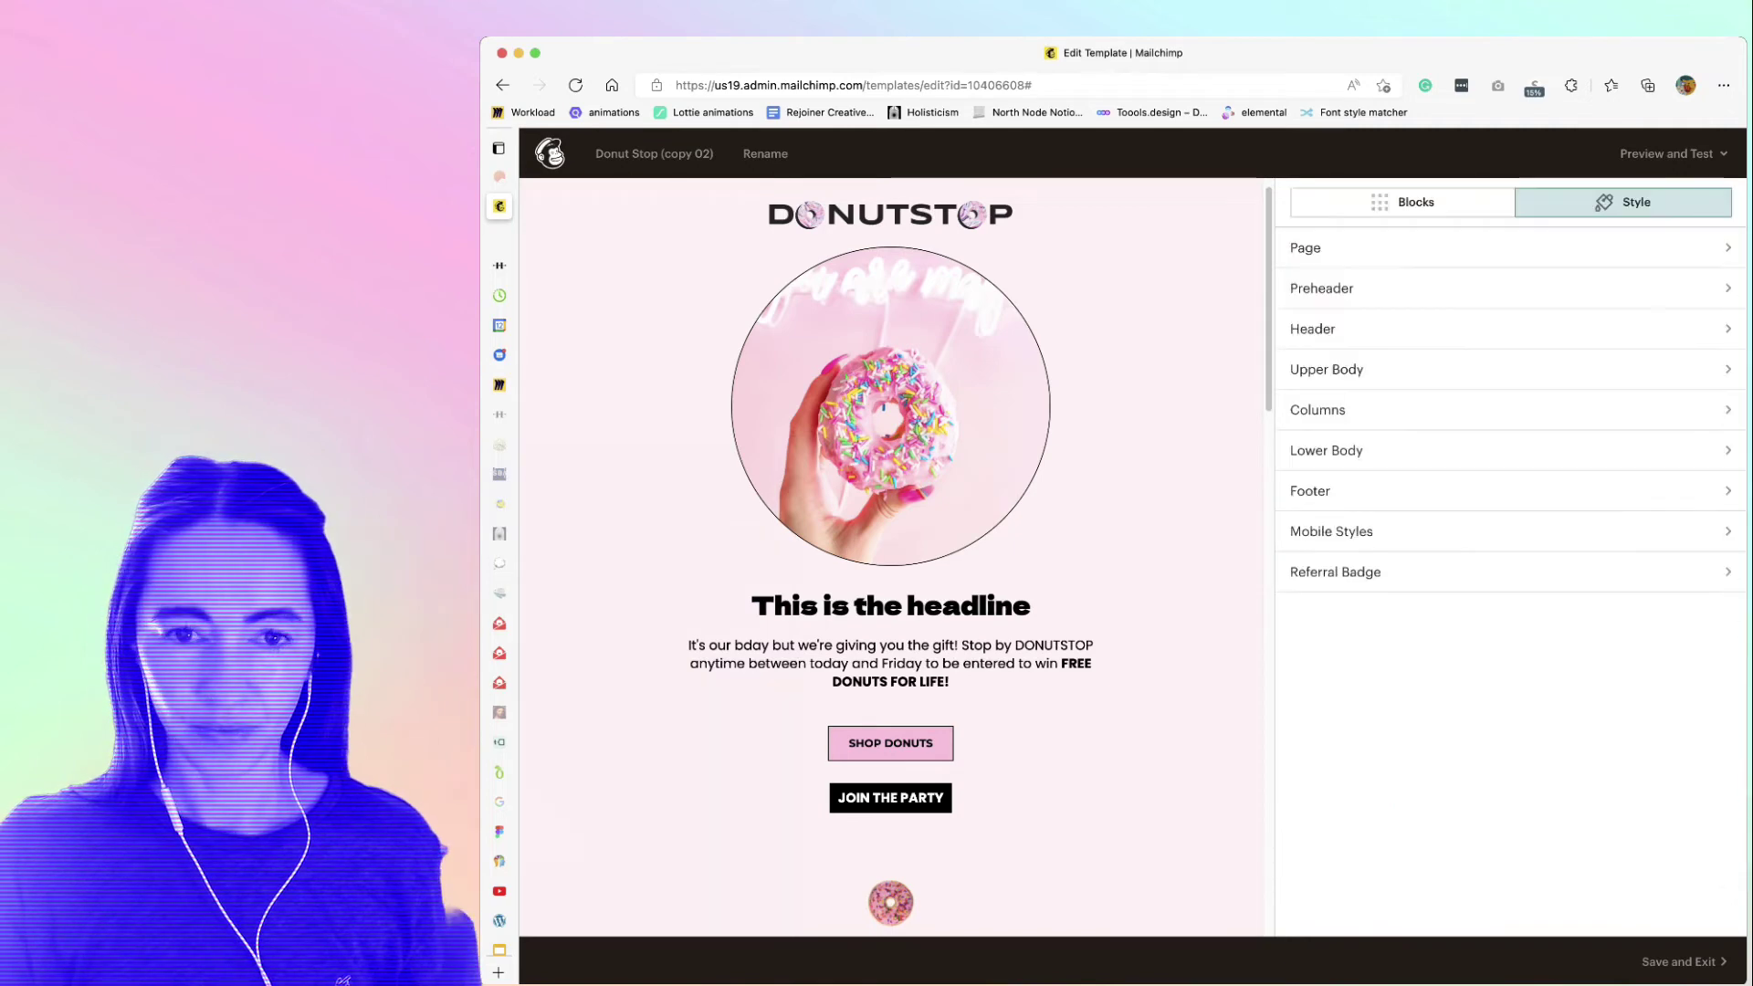
scroll(891, 549, down, 2)
scroll(890, 547, up, 3)
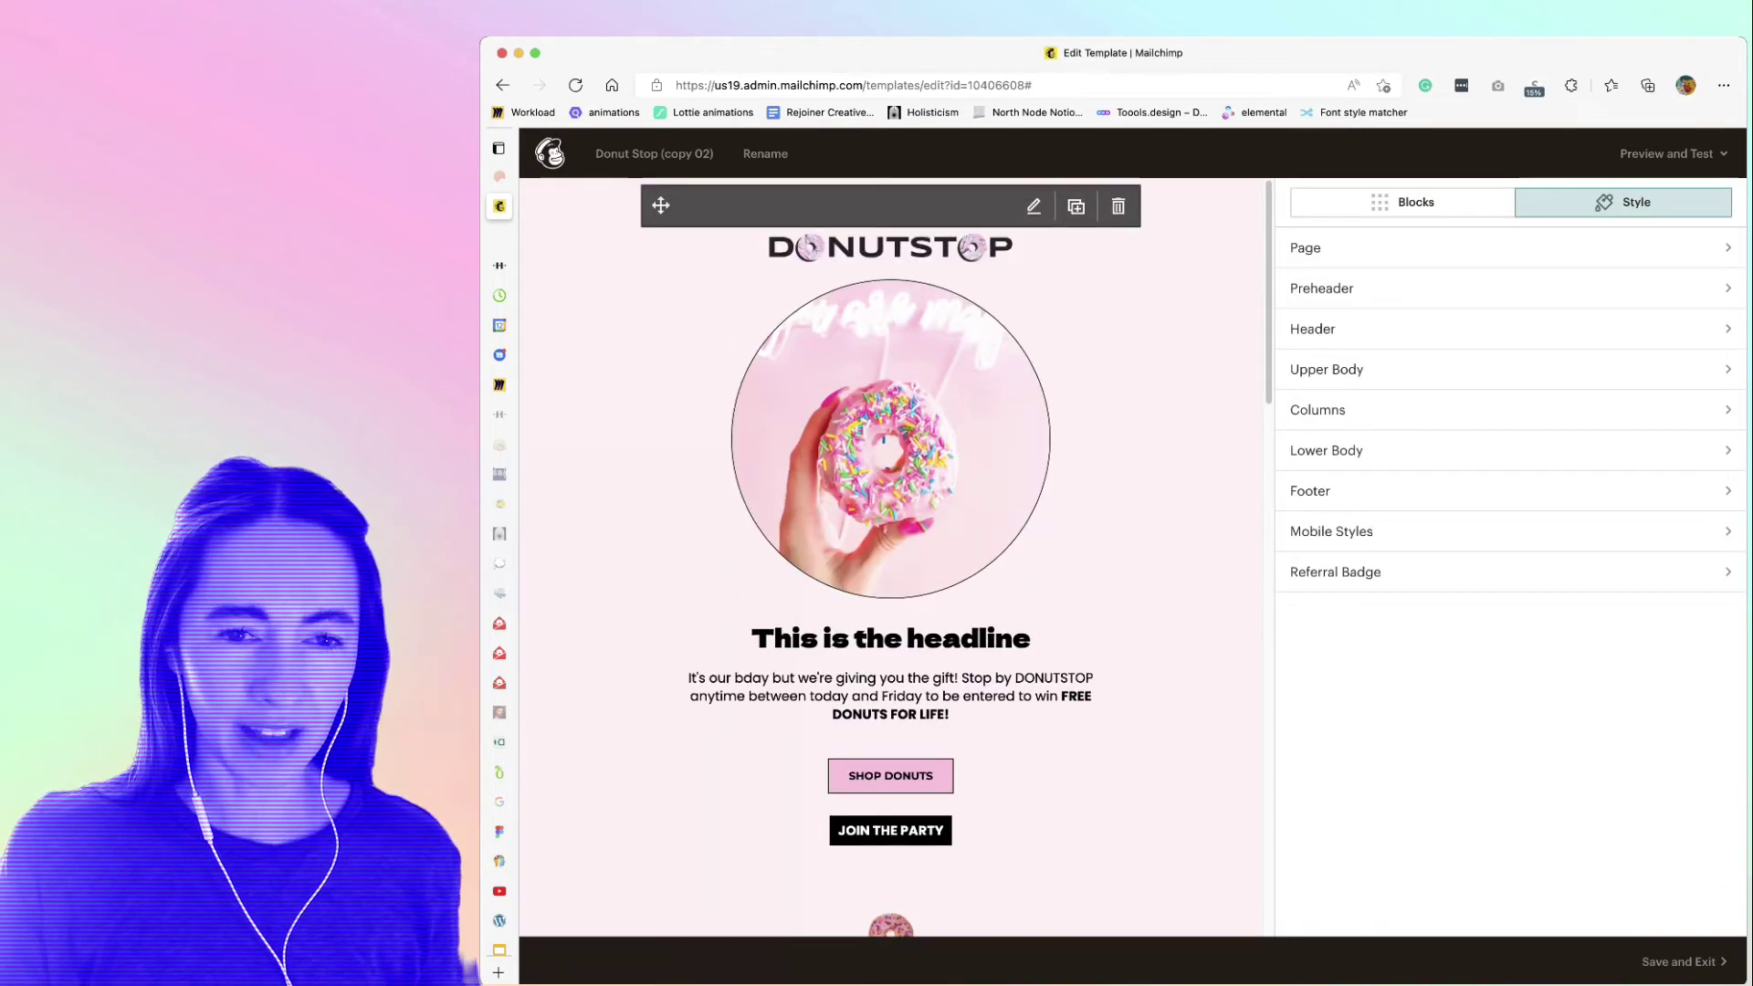
- Add a Divider block above the DONUTSTOP logo with its top border set to None
click(1404, 201)
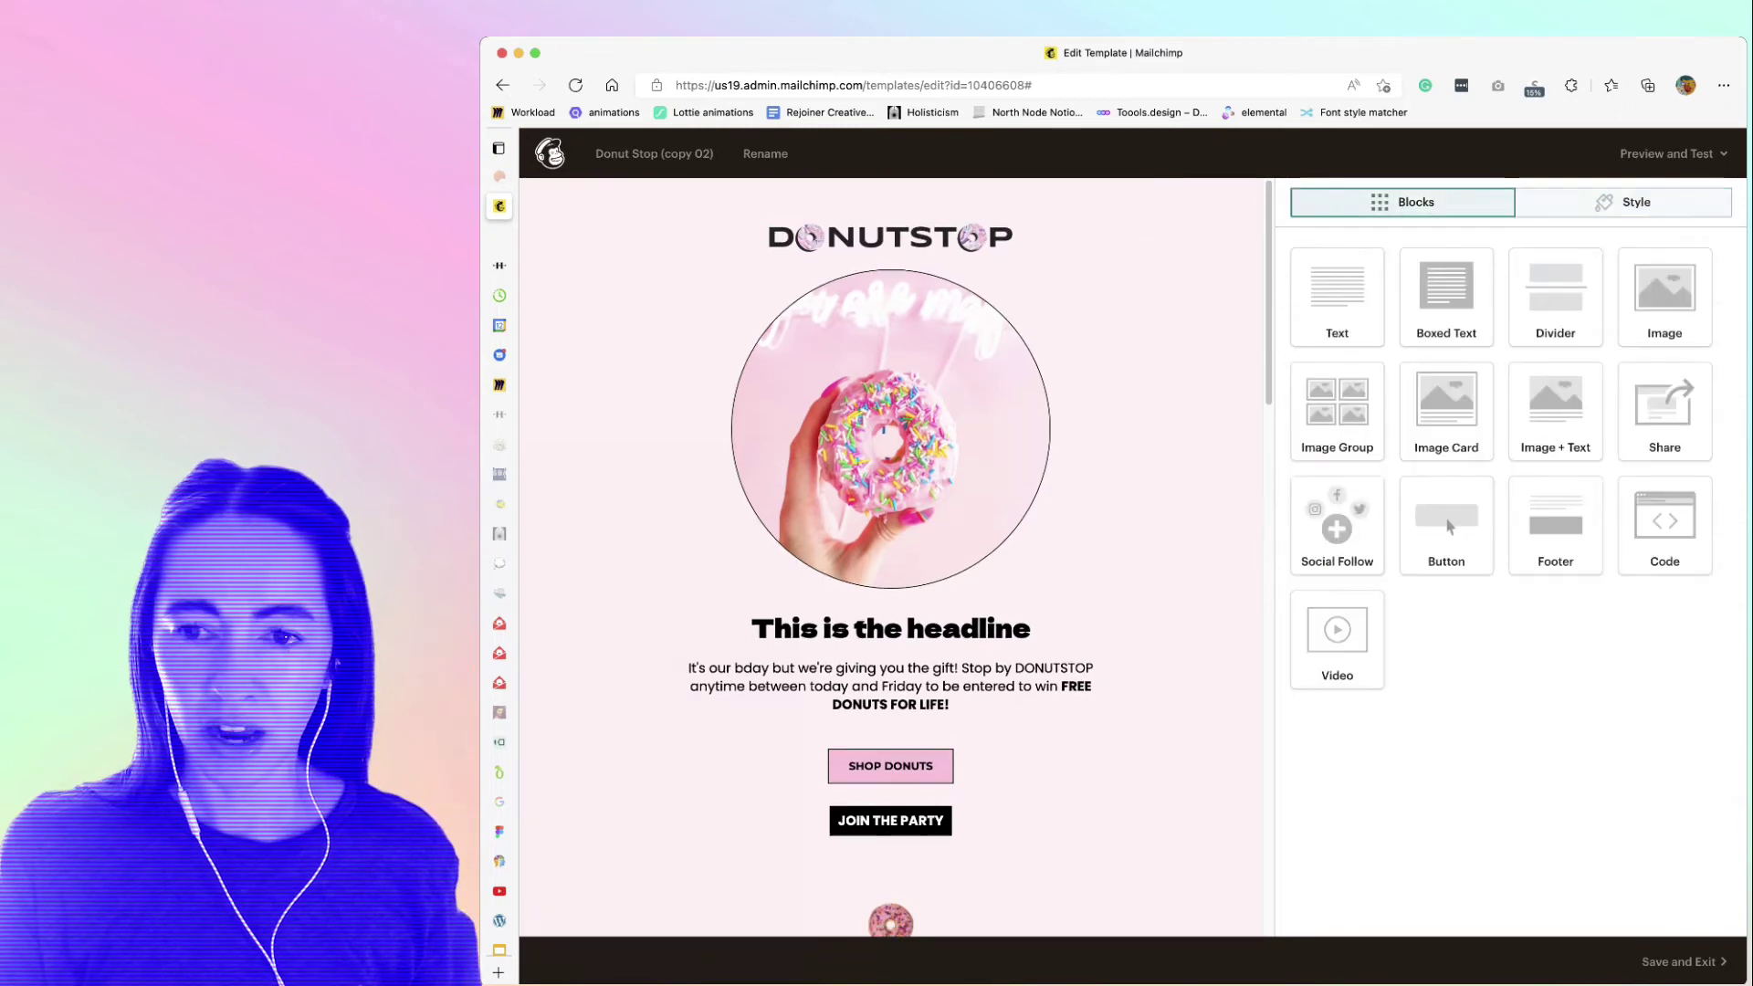
drag(1554, 294, 1101, 313)
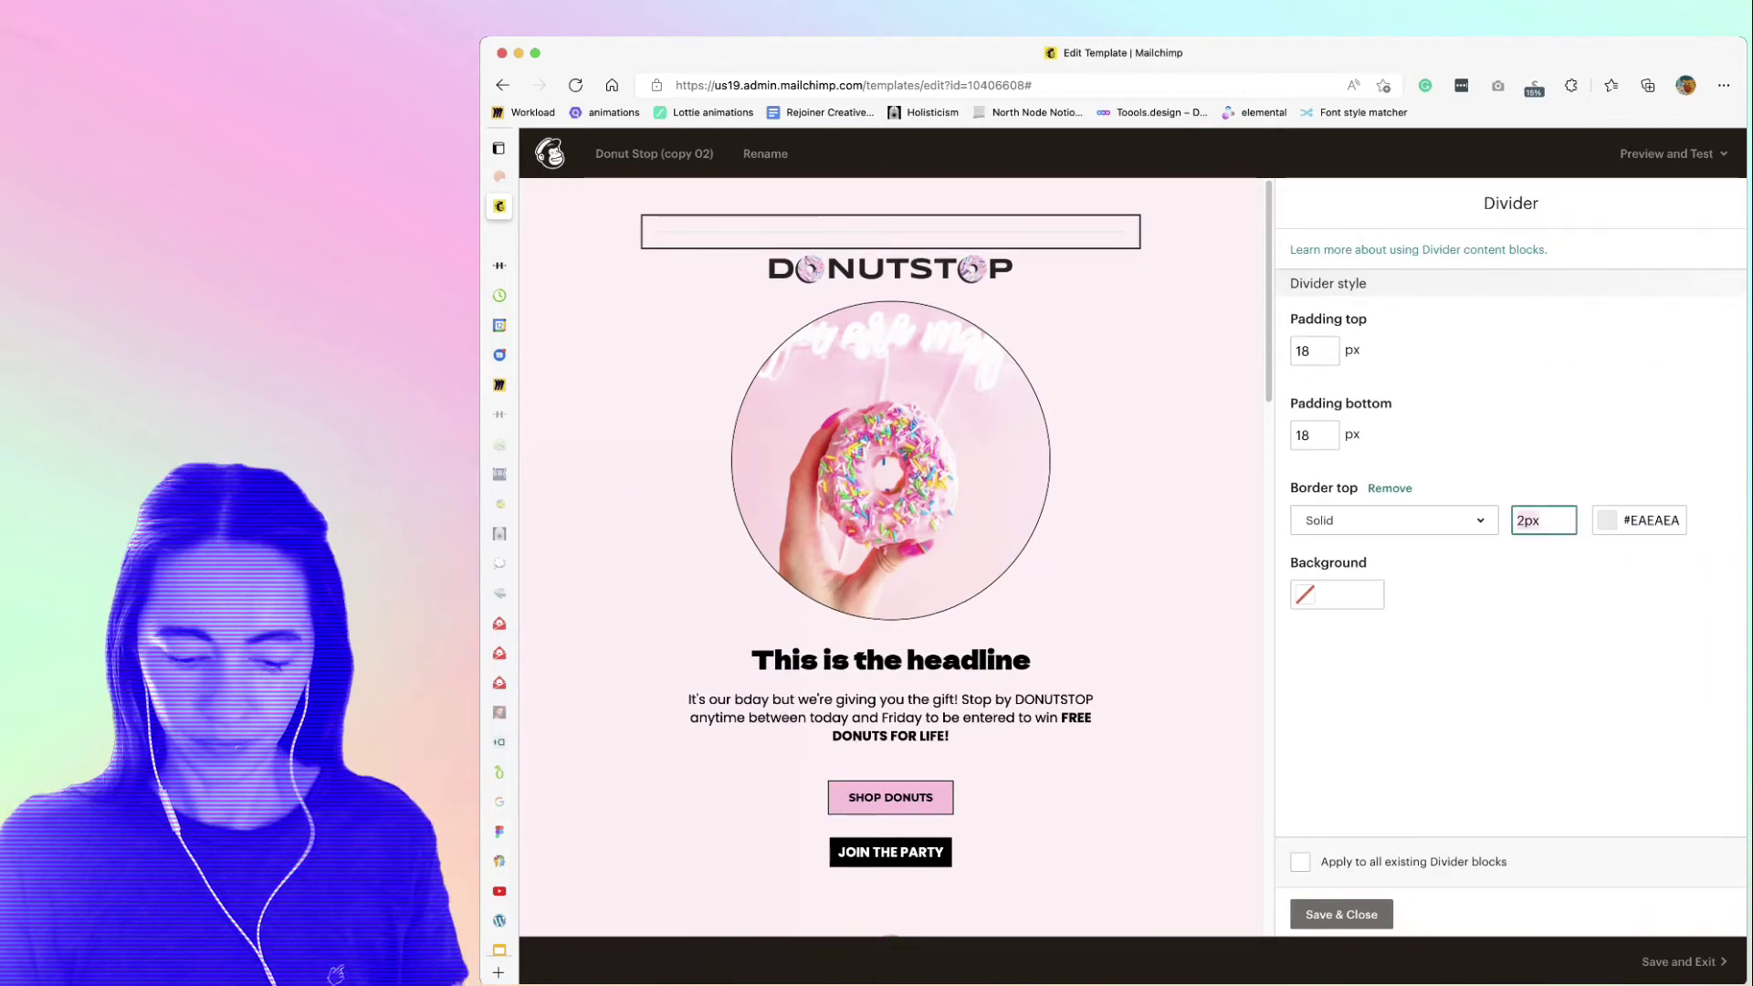
text(0)
key(Return)
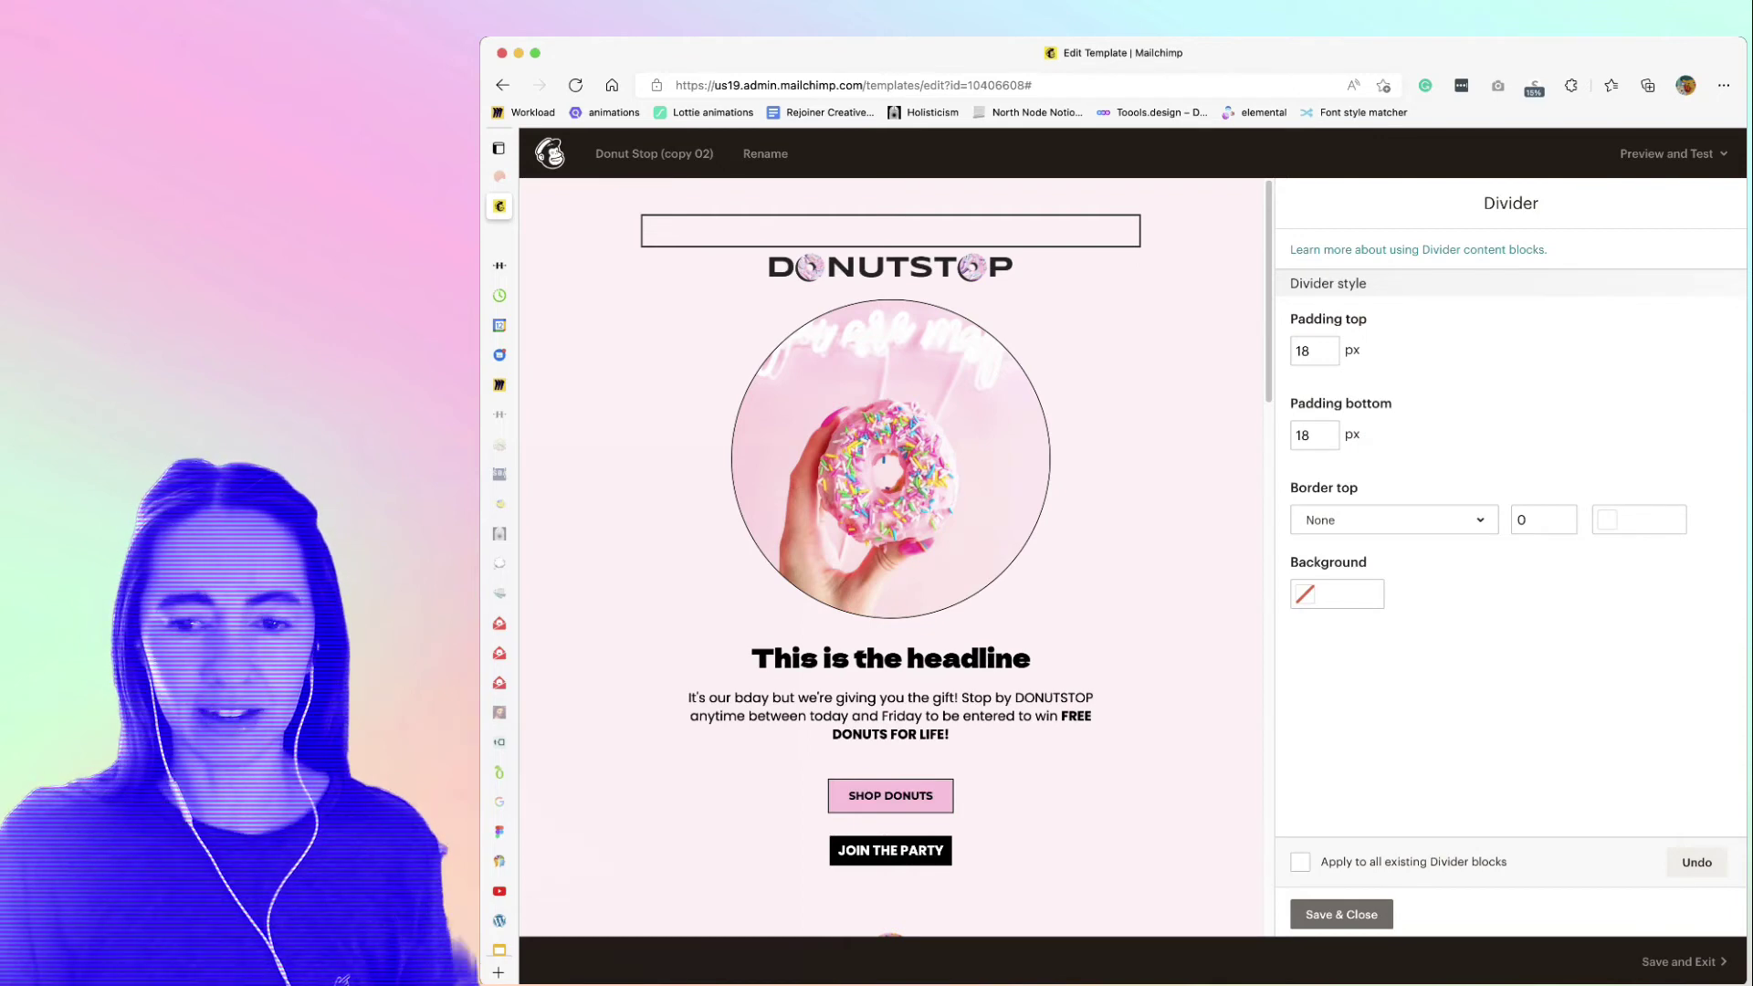
click(1342, 913)
scroll(1449, 525, down, 3)
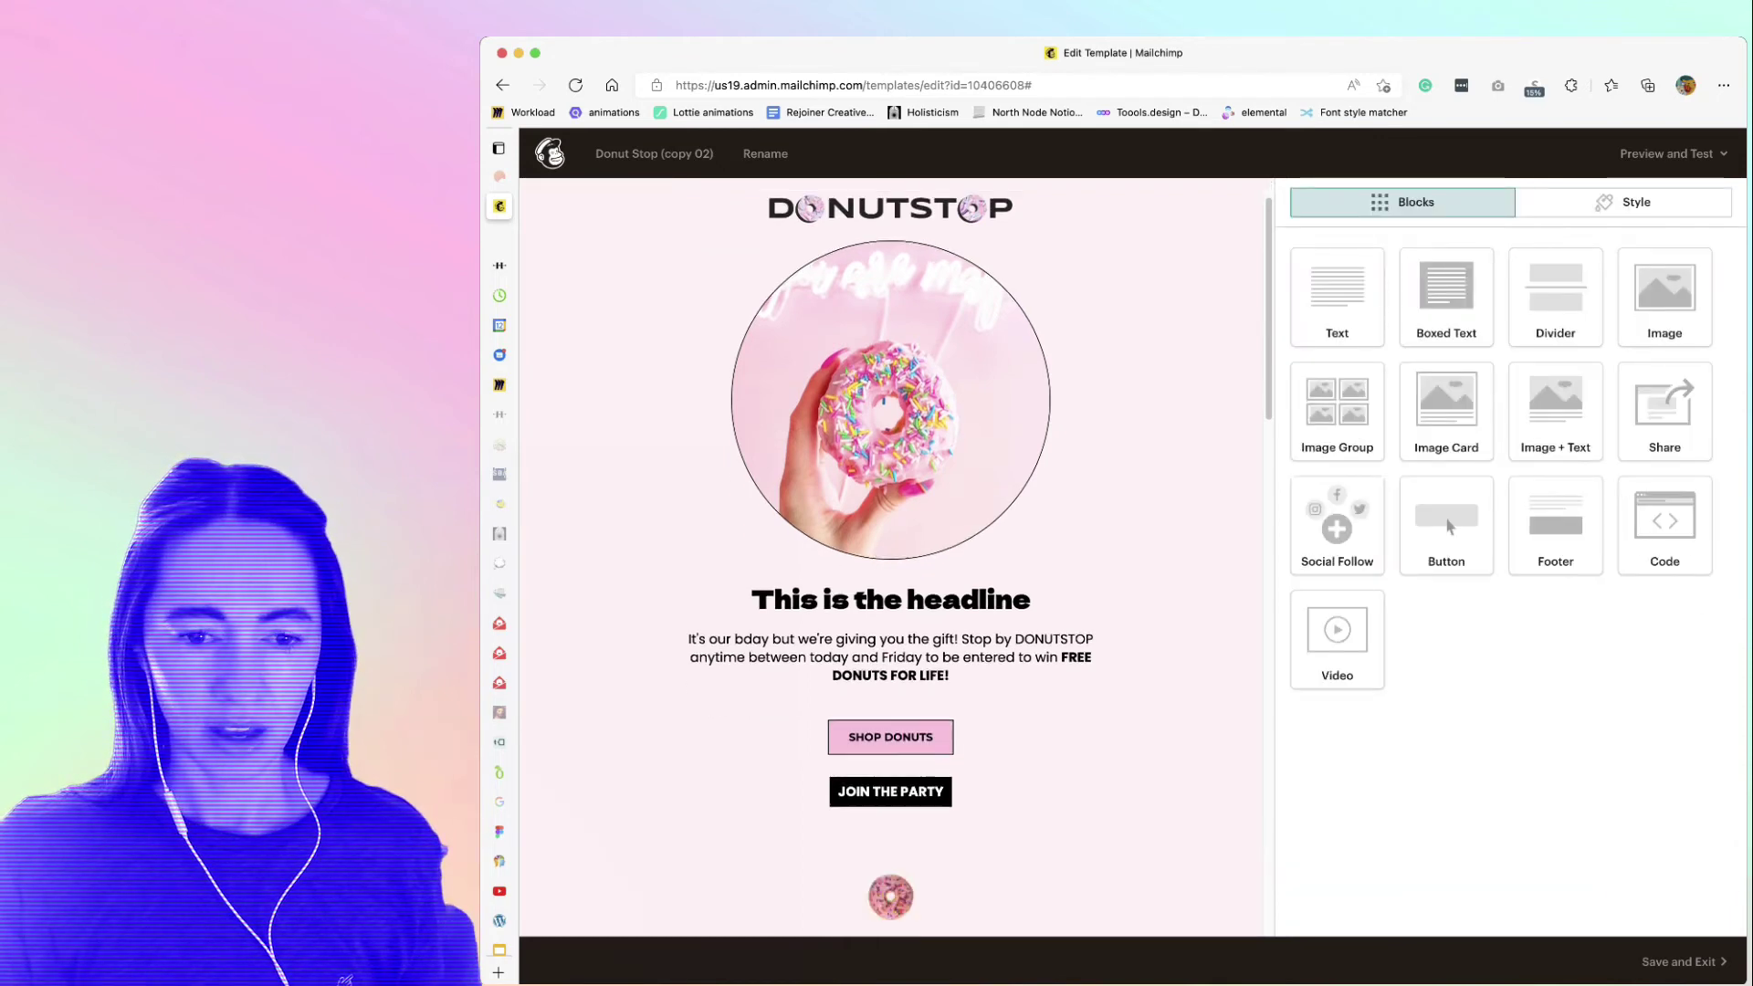
scroll(1448, 525, down, 2)
scroll(1448, 524, down, 1)
scroll(1449, 525, down, 1)
scroll(1449, 525, down, 2)
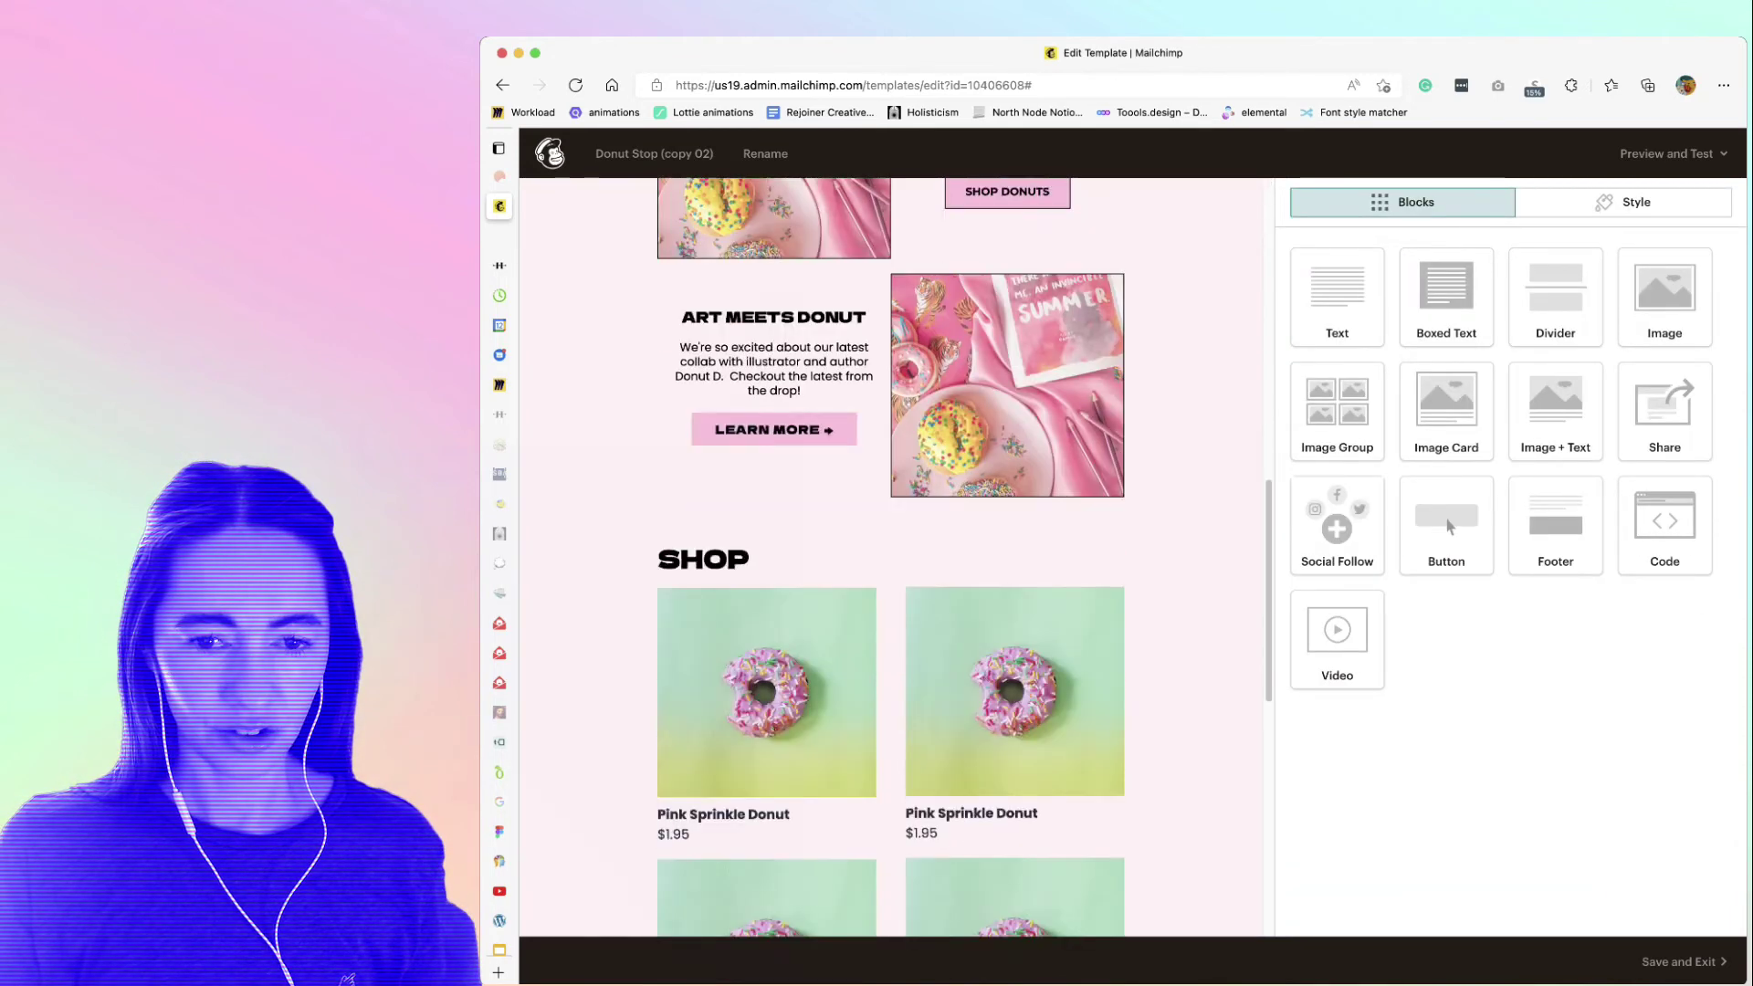
scroll(1448, 525, down, 1)
scroll(1450, 525, down, 1)
scroll(1449, 525, down, 2)
scroll(1448, 524, down, 2)
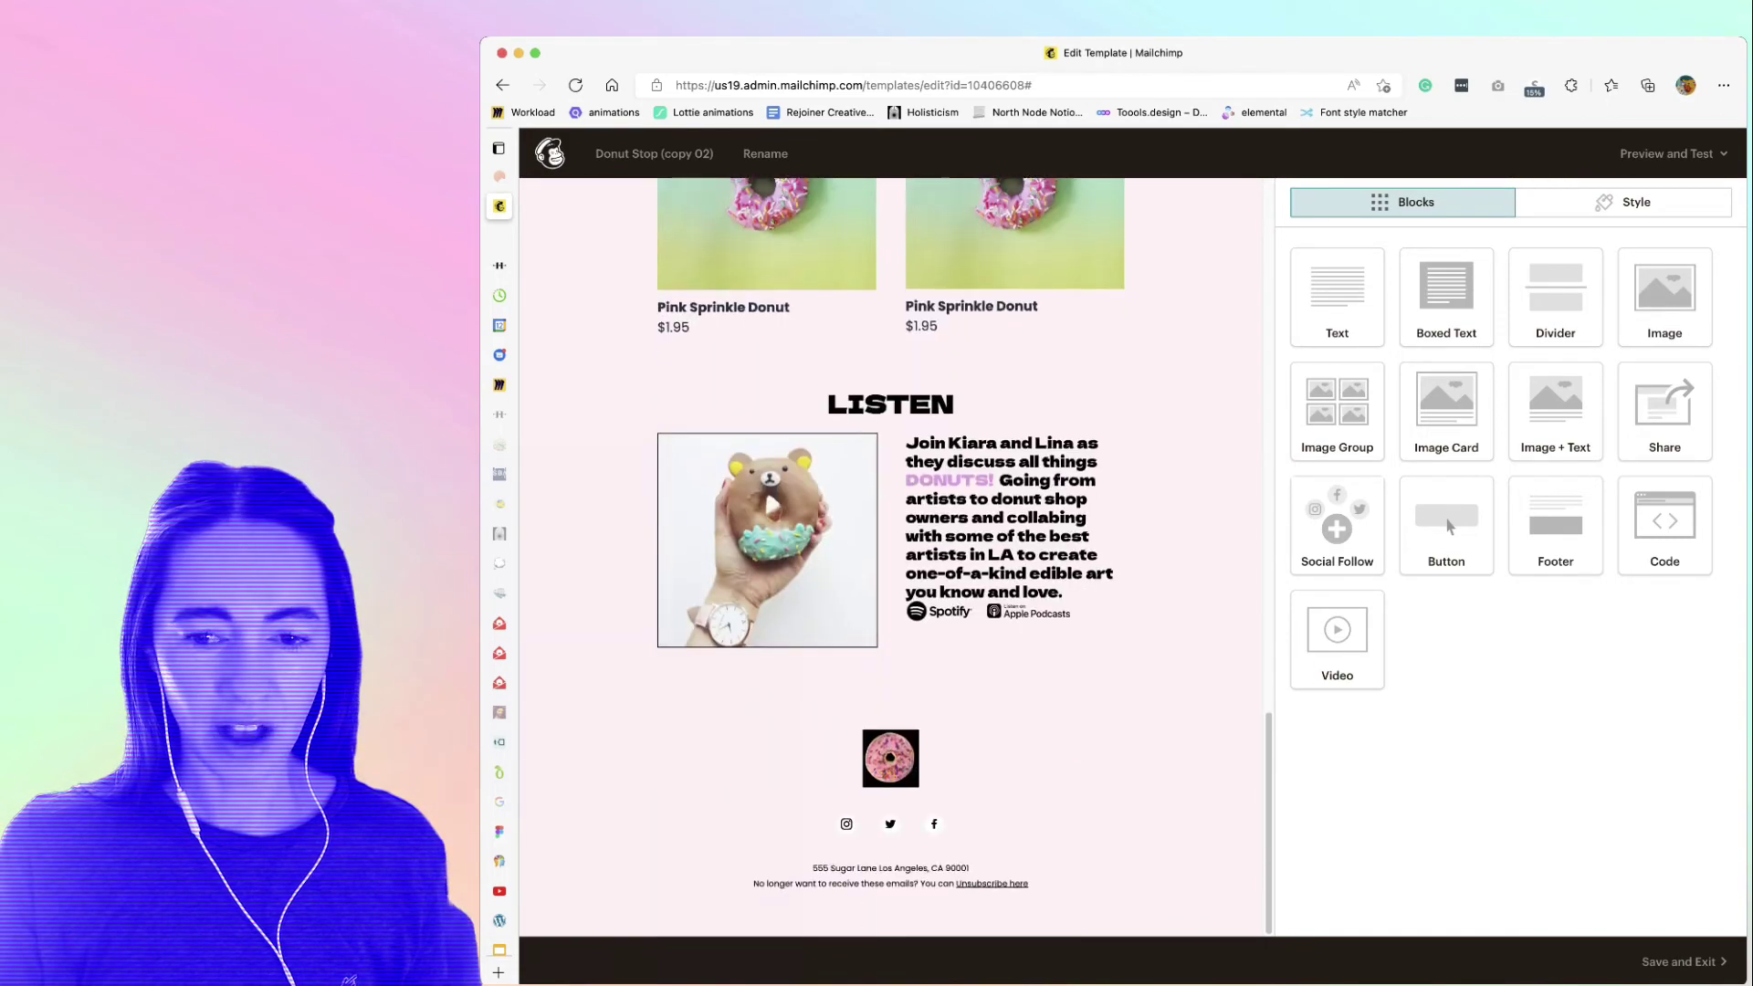
- Enter preview mode and show the Donut Stop email in the Mobile view
click(1672, 153)
click(1629, 197)
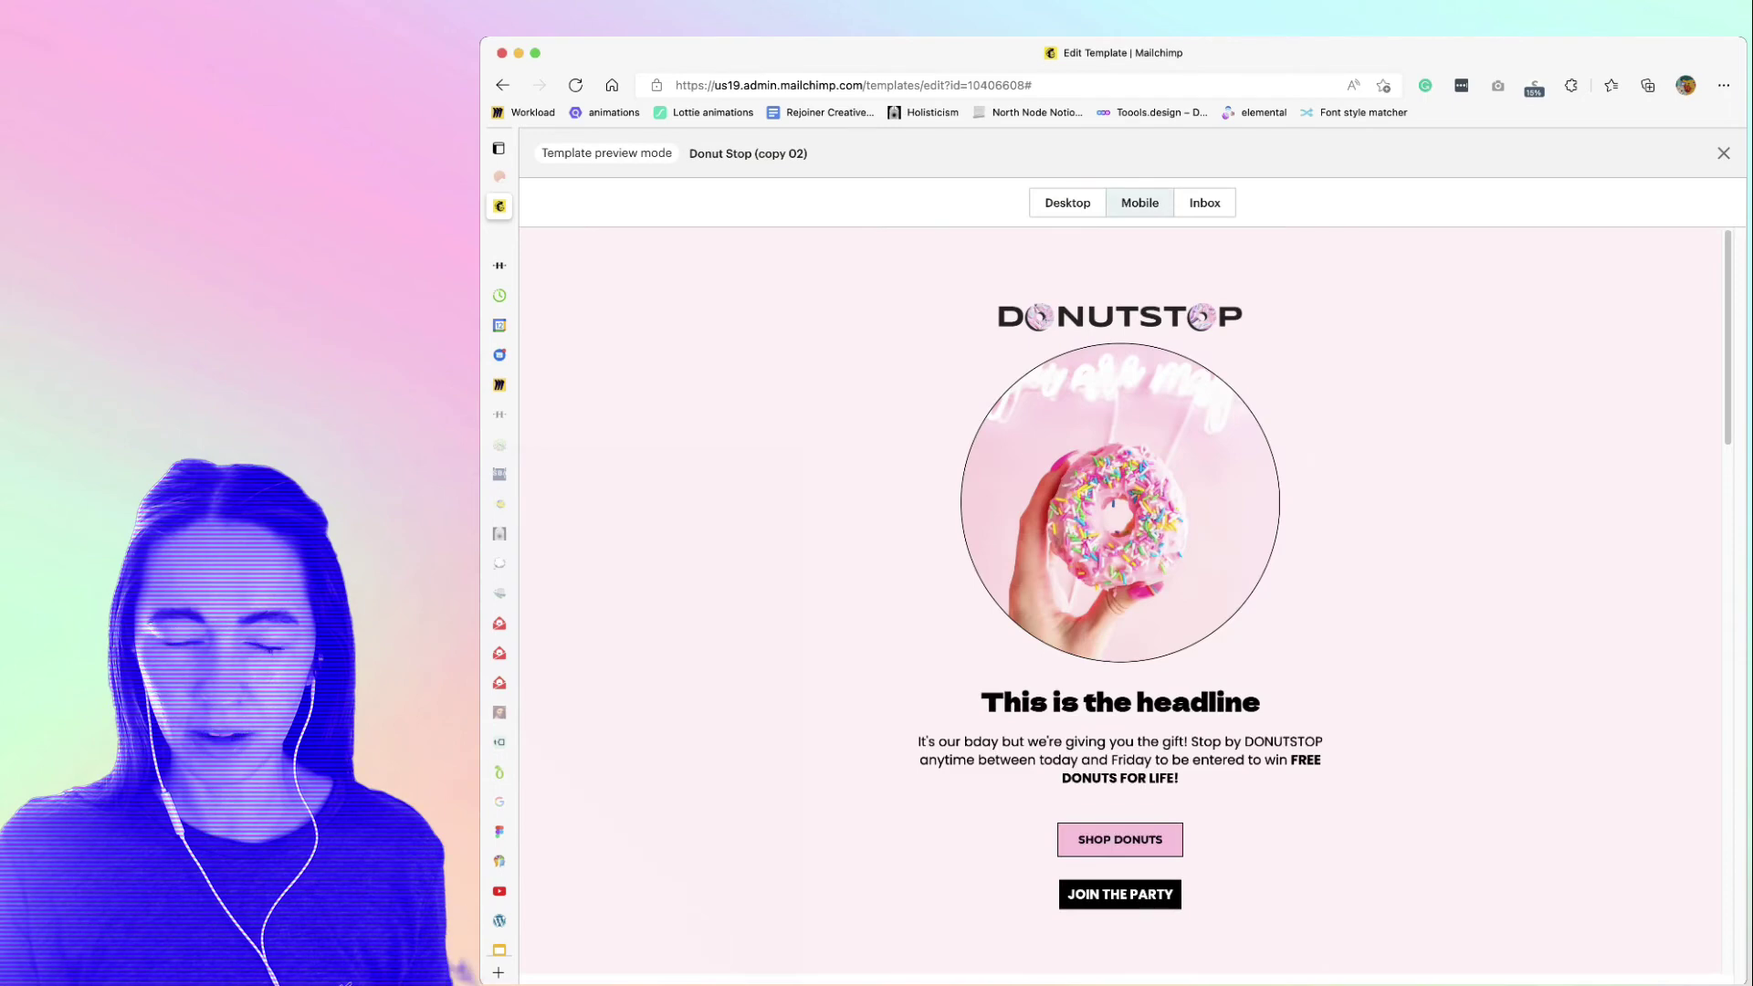
click(1140, 203)
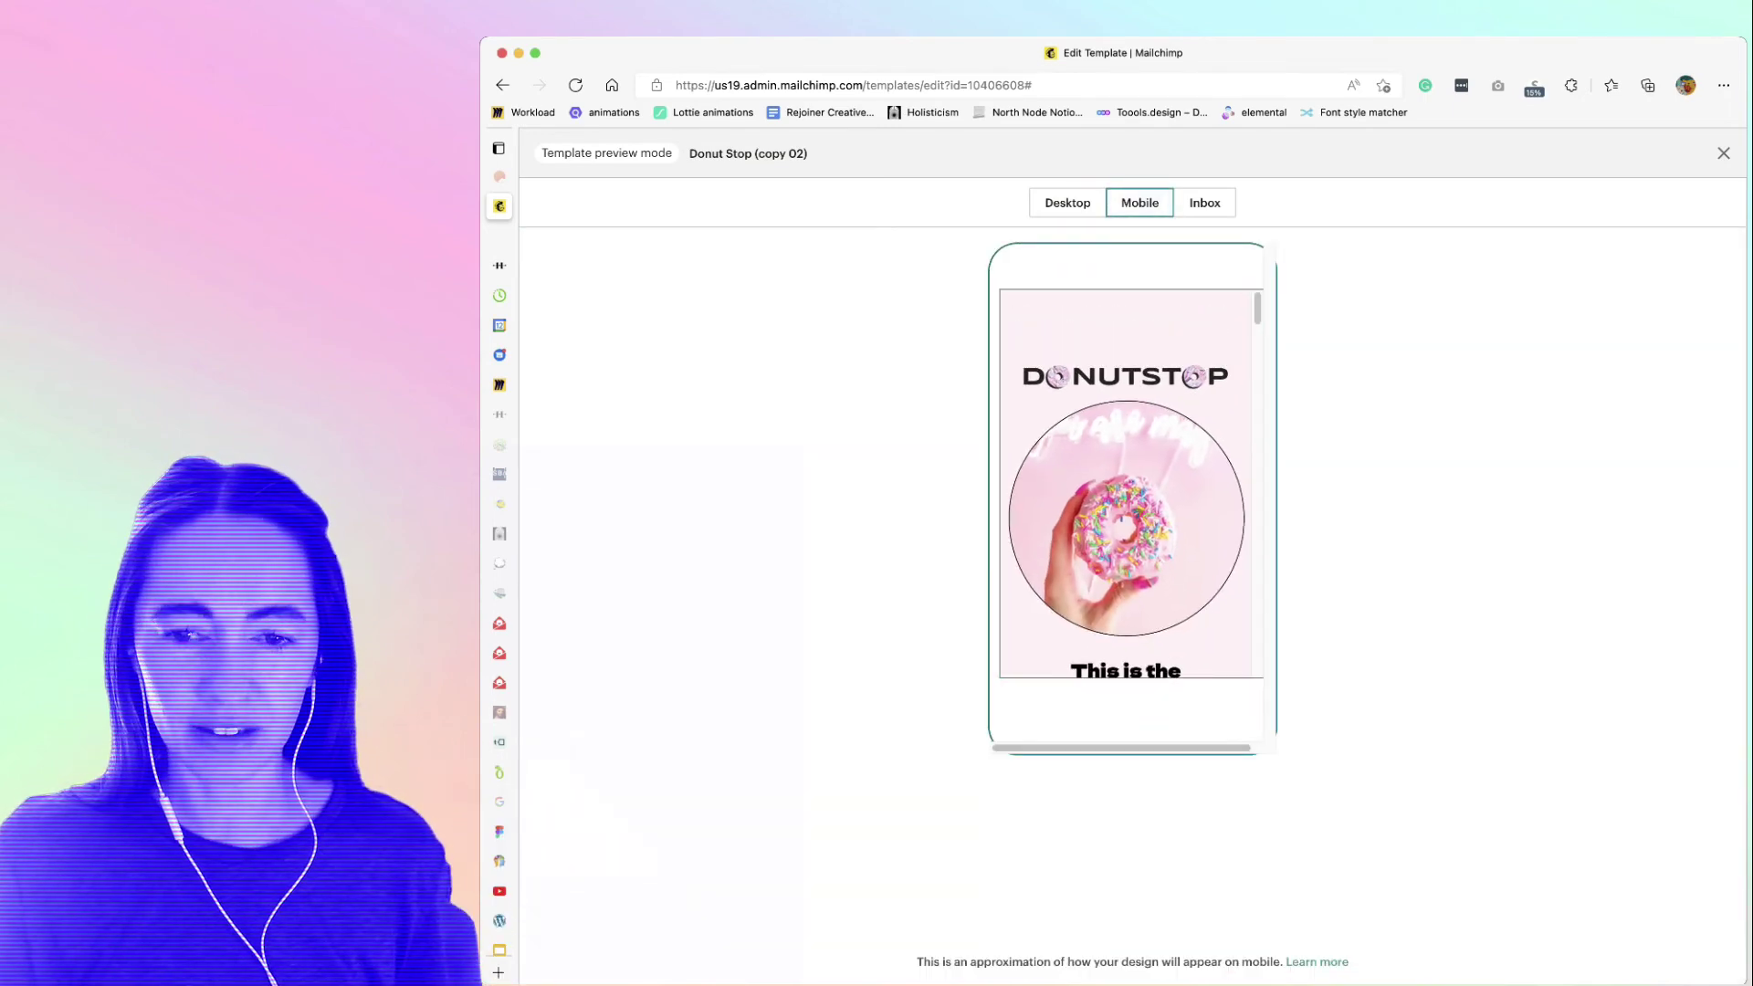
scroll(1127, 483, down, 2)
scroll(1125, 482, down, 2)
scroll(1126, 483, down, 1)
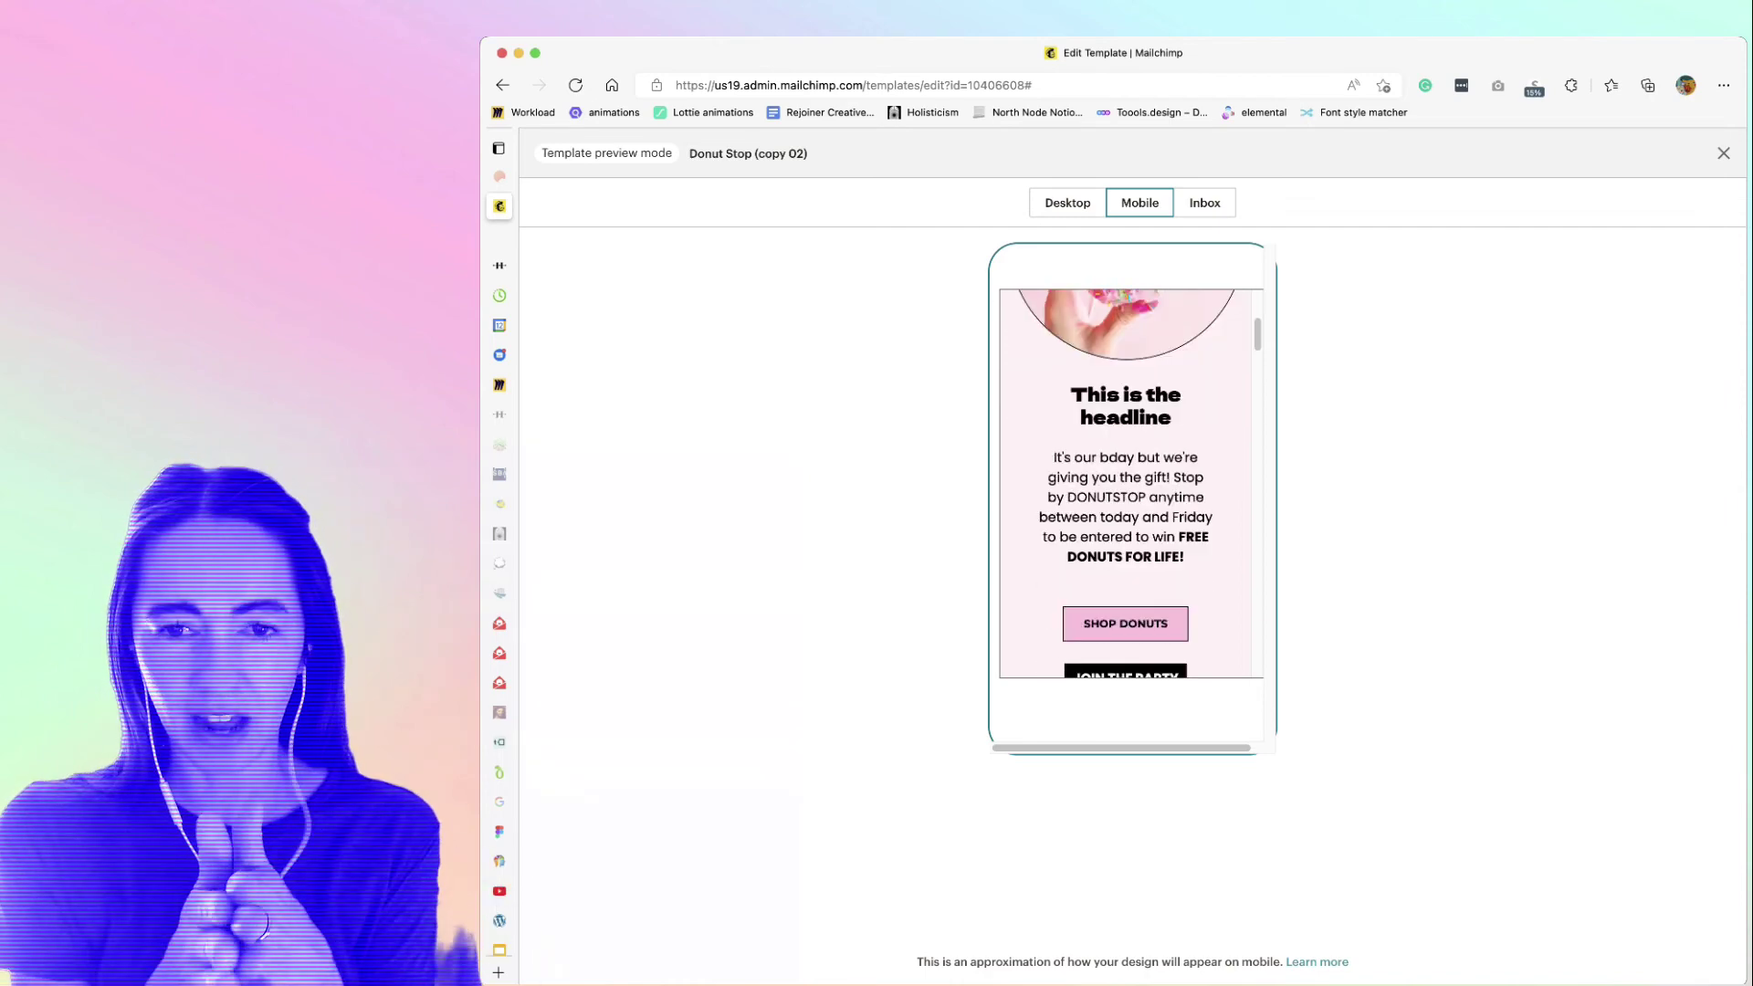